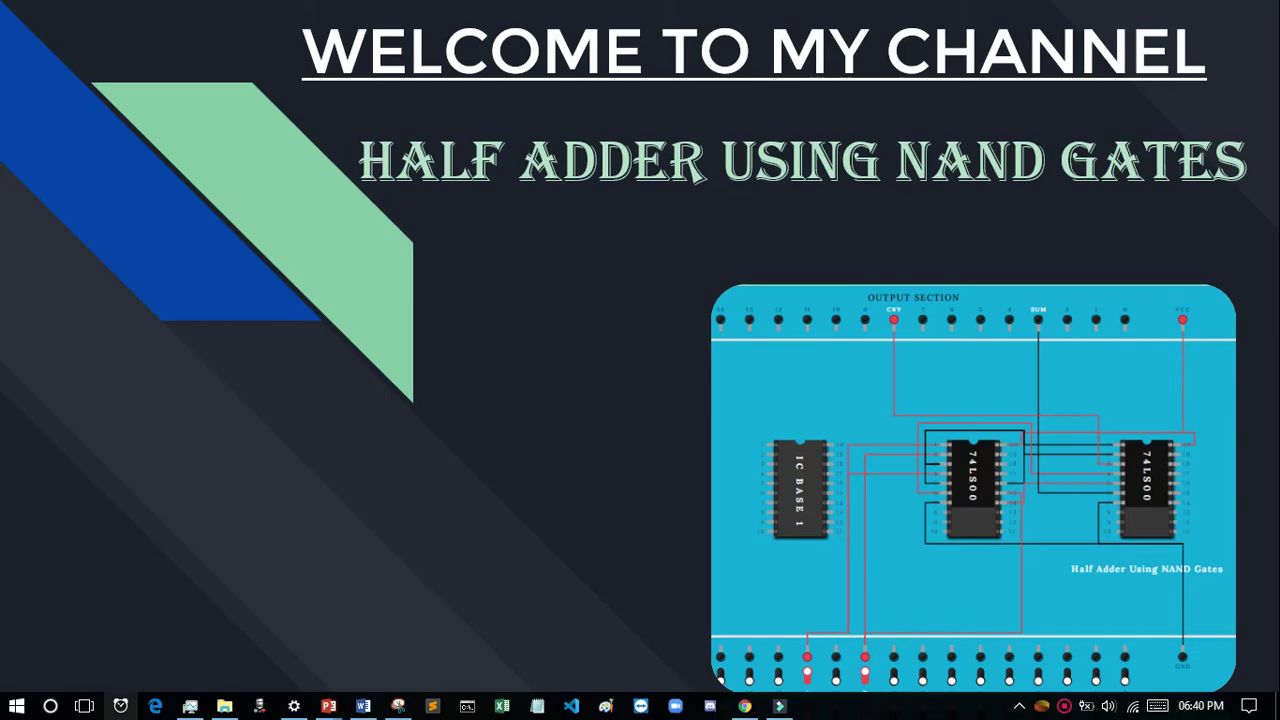
- Switch to Chrome, search Google for deldsim and open the DeldSim home page to view its services
click(745, 706)
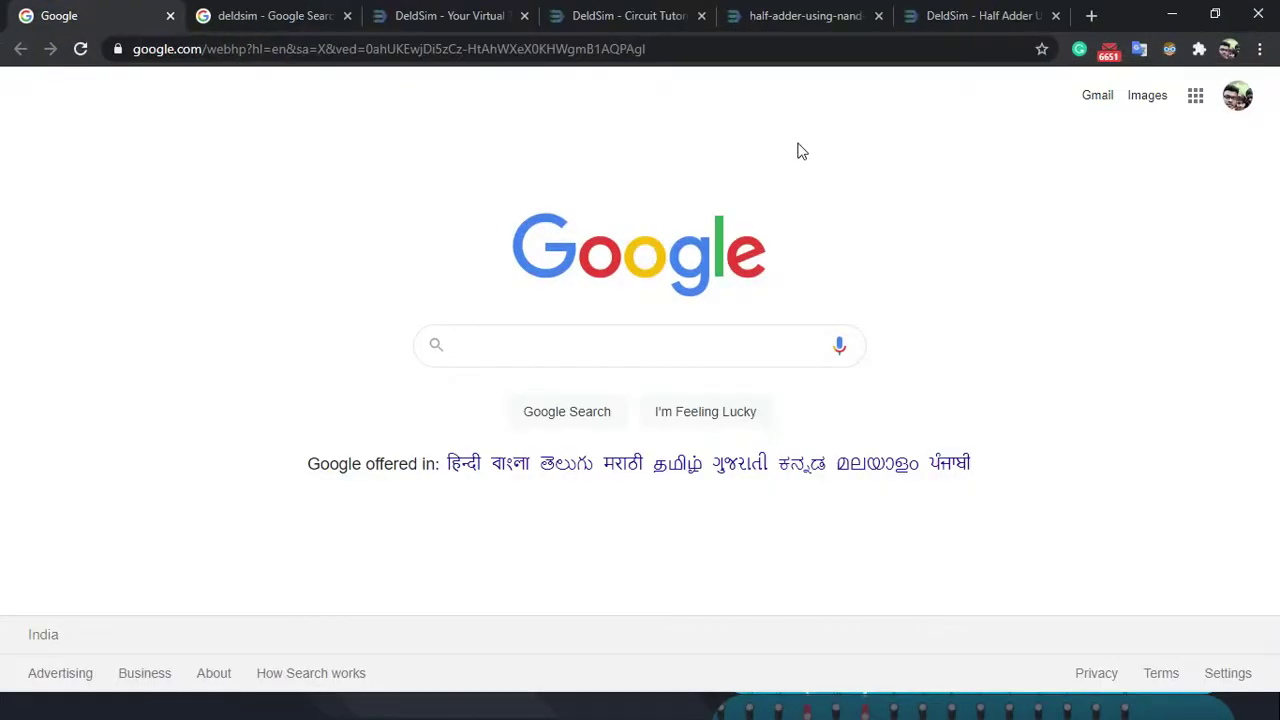
text(DEL)
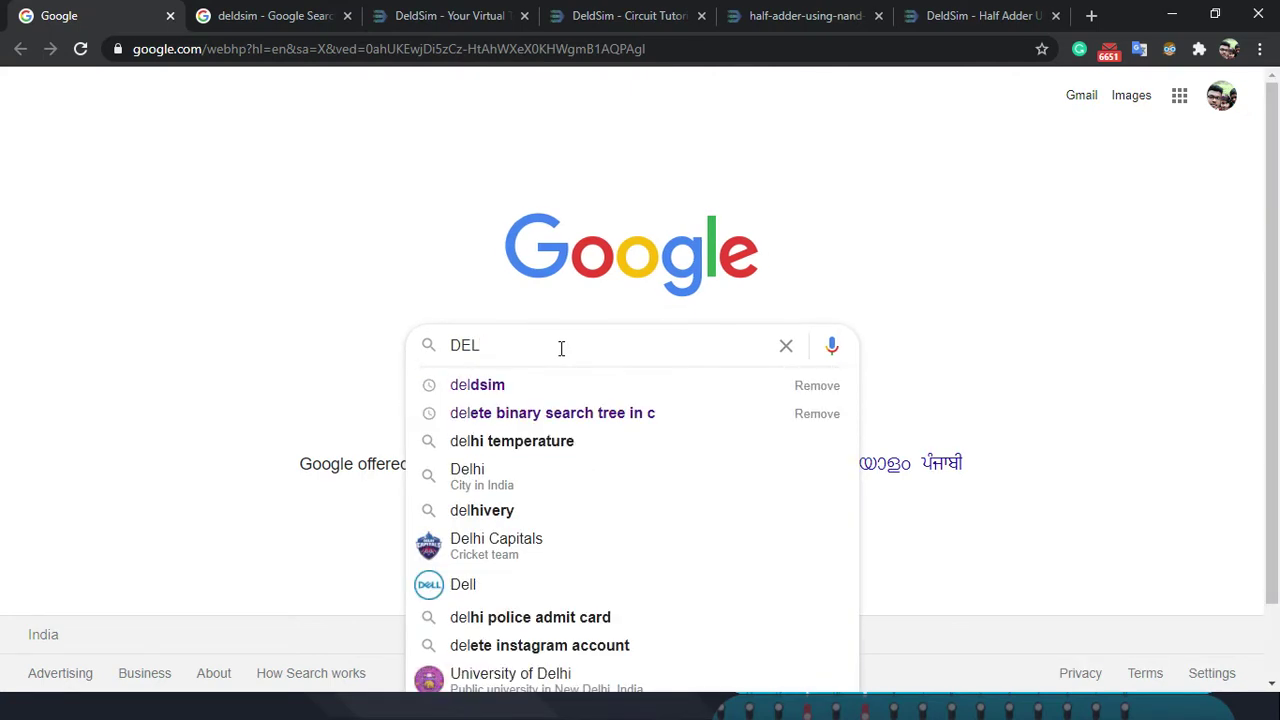
click(283, 18)
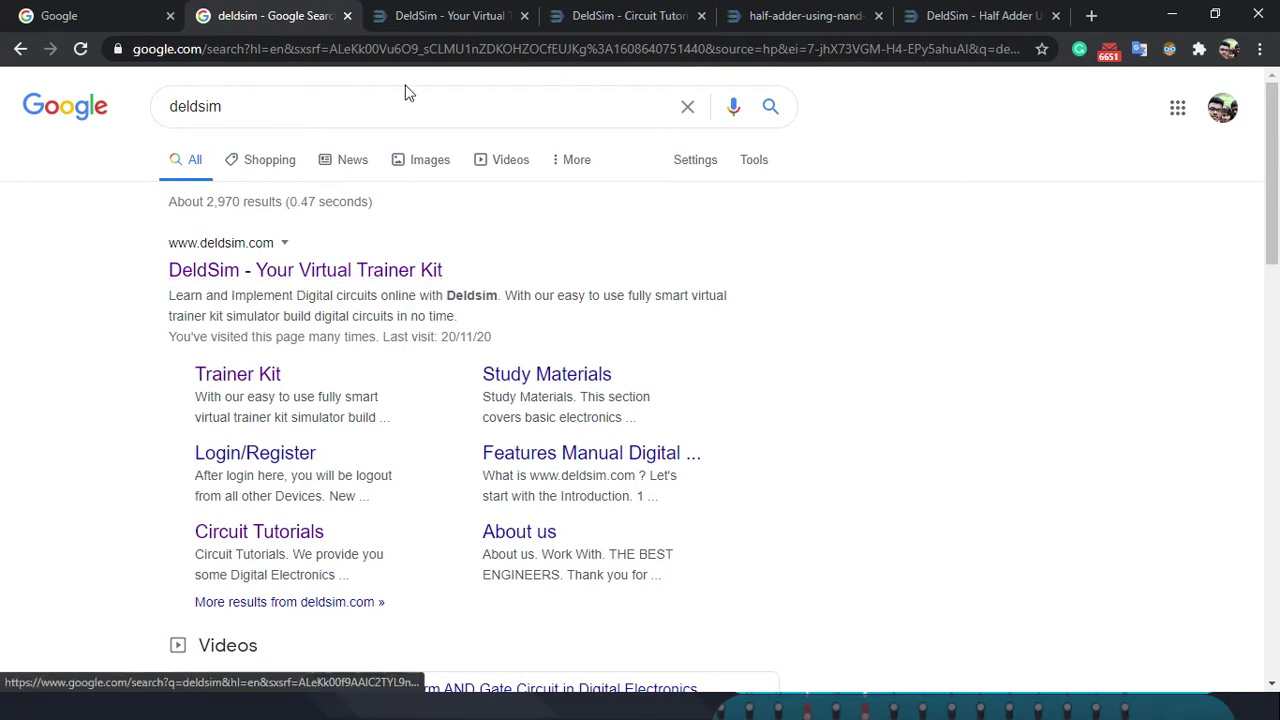
click(462, 10)
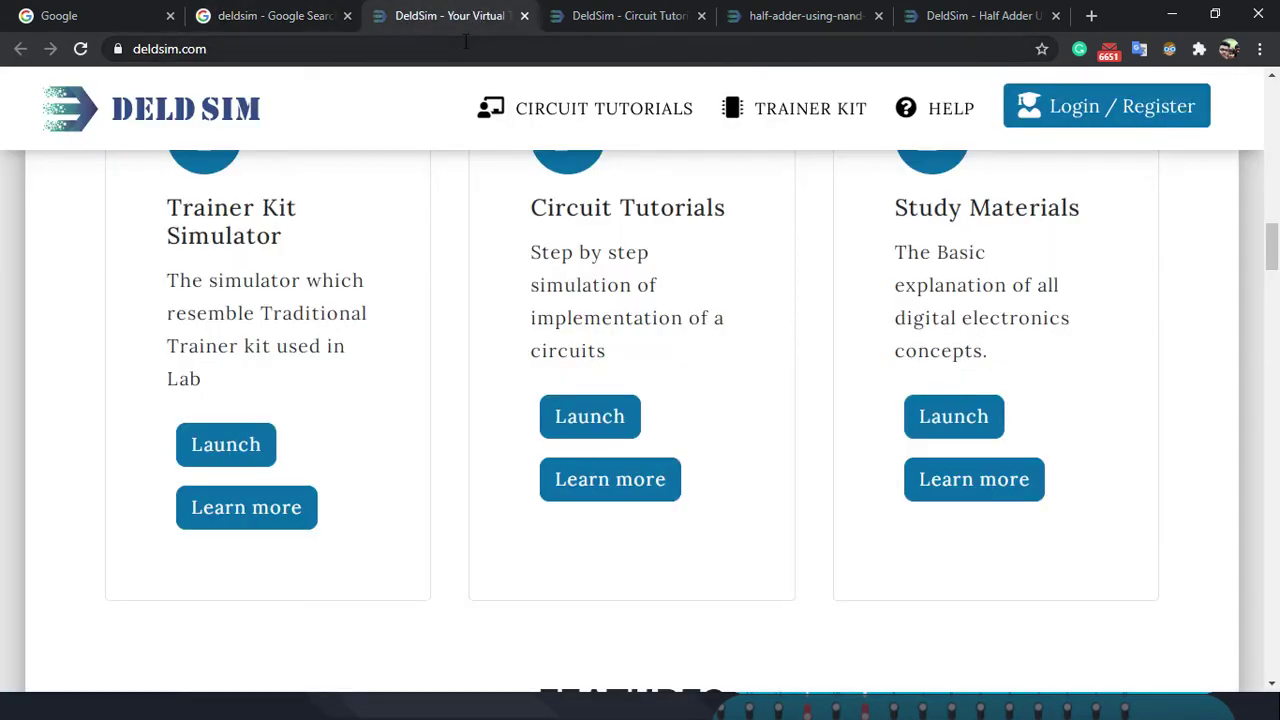
scroll(563, 115, up, 10)
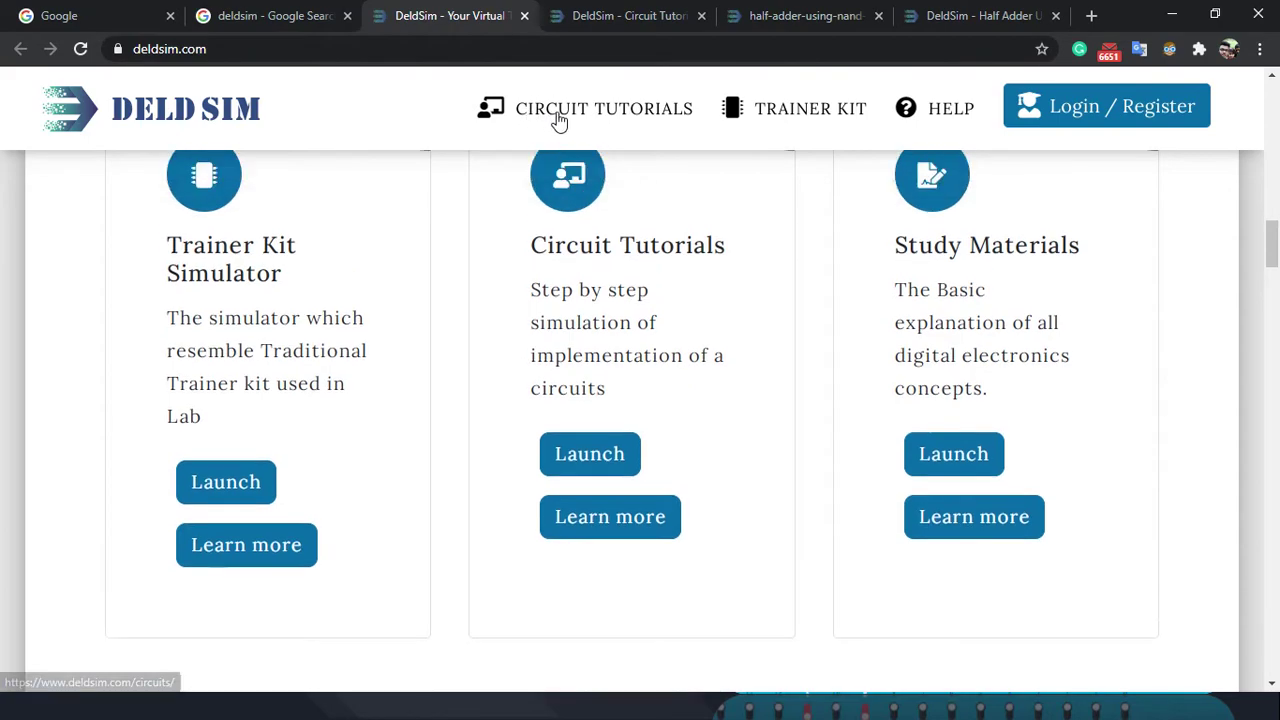
scroll(592, 125, down, 10)
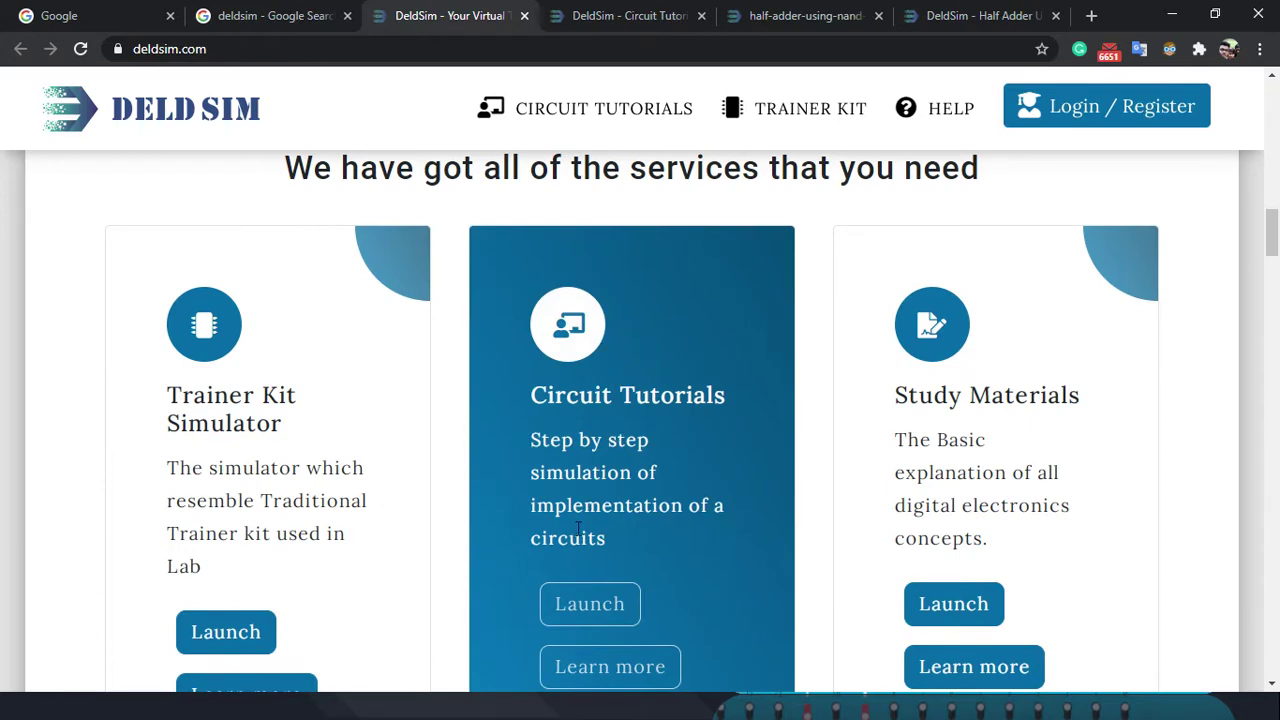
- Open DeldSim's Circuit Tutorials list and search the page for HALF to locate Half Adder Using NAND Gates
click(605, 12)
scroll(660, 270, up, 10)
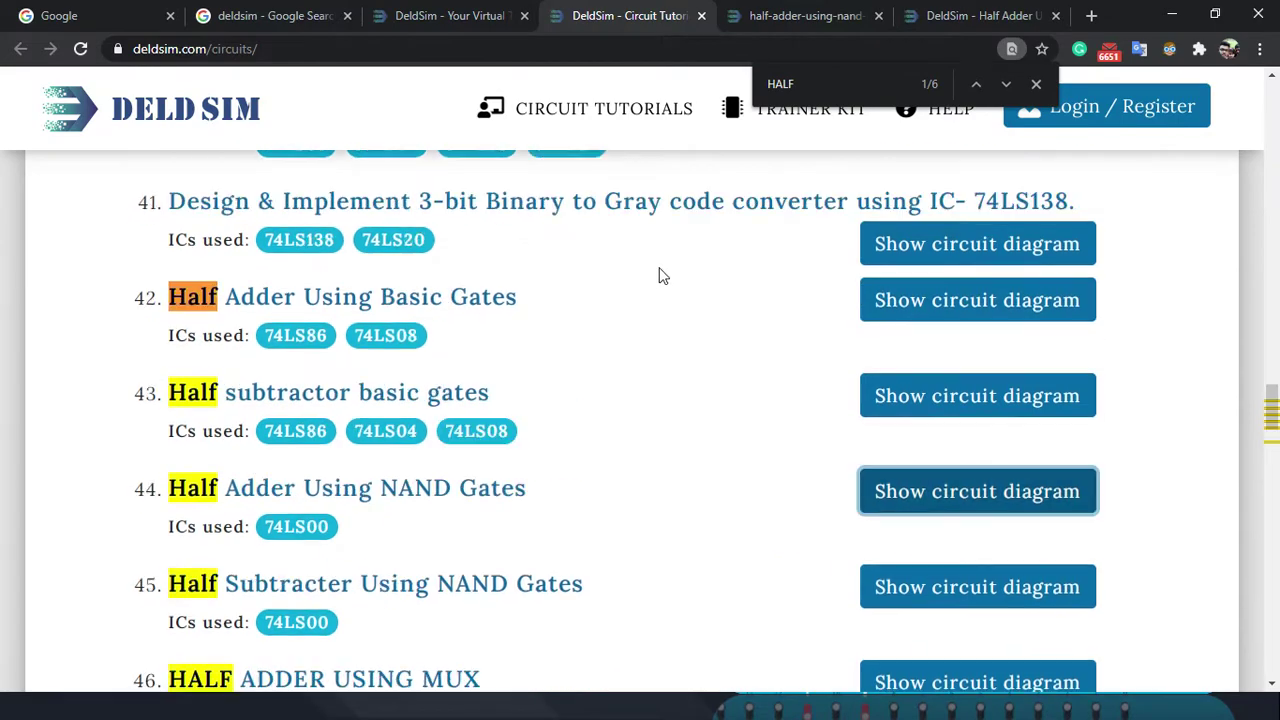
drag(1274, 355, 1275, 95)
scroll(356, 522, down, 1)
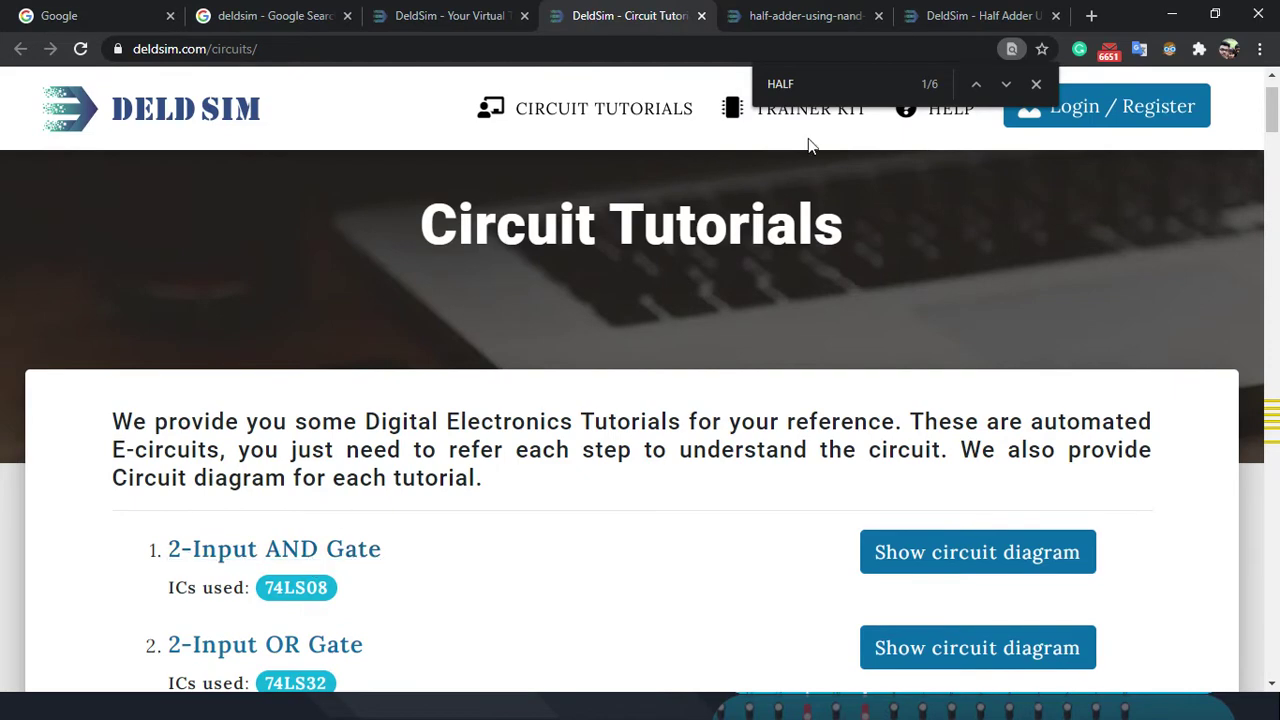
key(ctrl+a)
key(BackSpace)
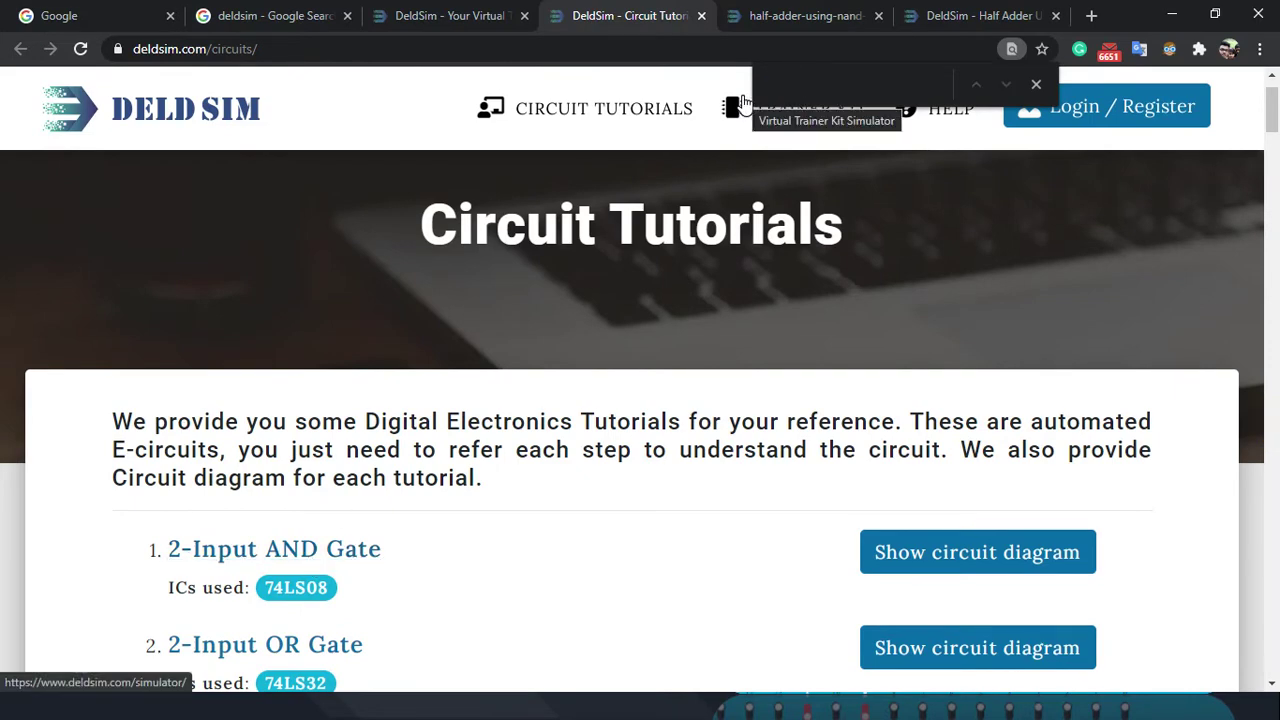
text(HALF)
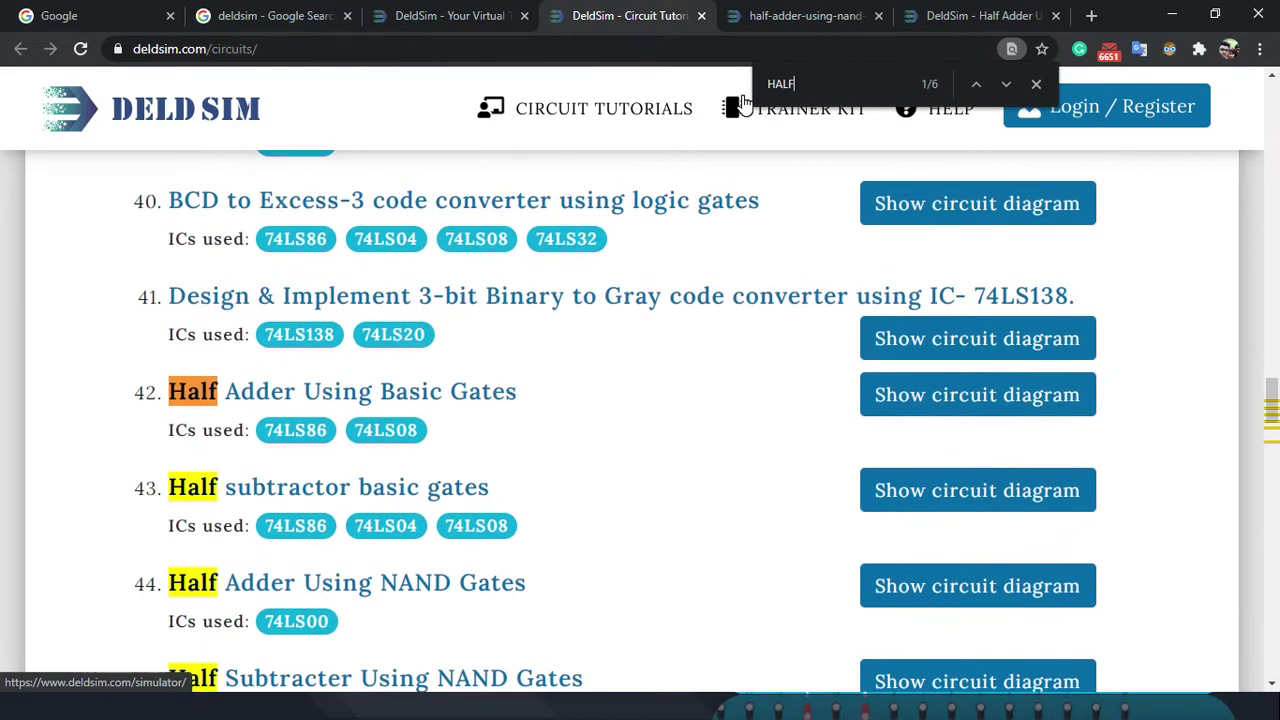
scroll(500, 385, down, 2)
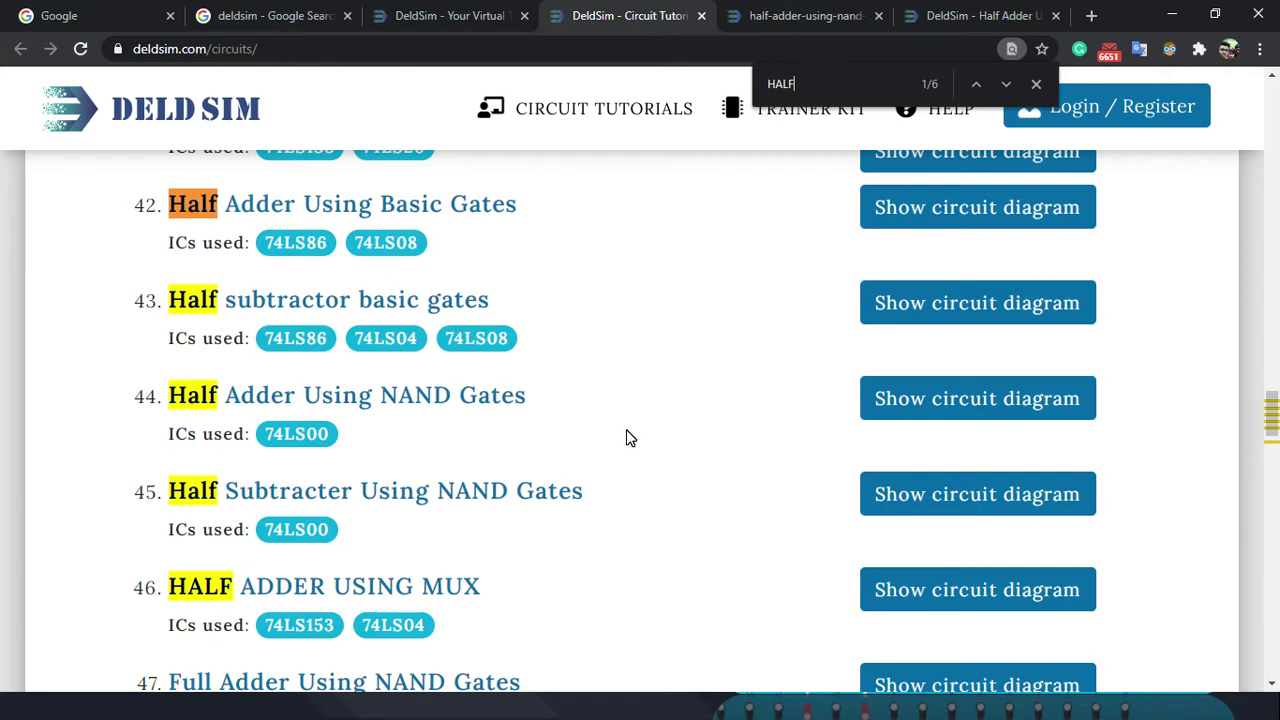
- Open the half adder NAND gate circuit diagram and capture the whole diagram with Snipping Tool
click(805, 17)
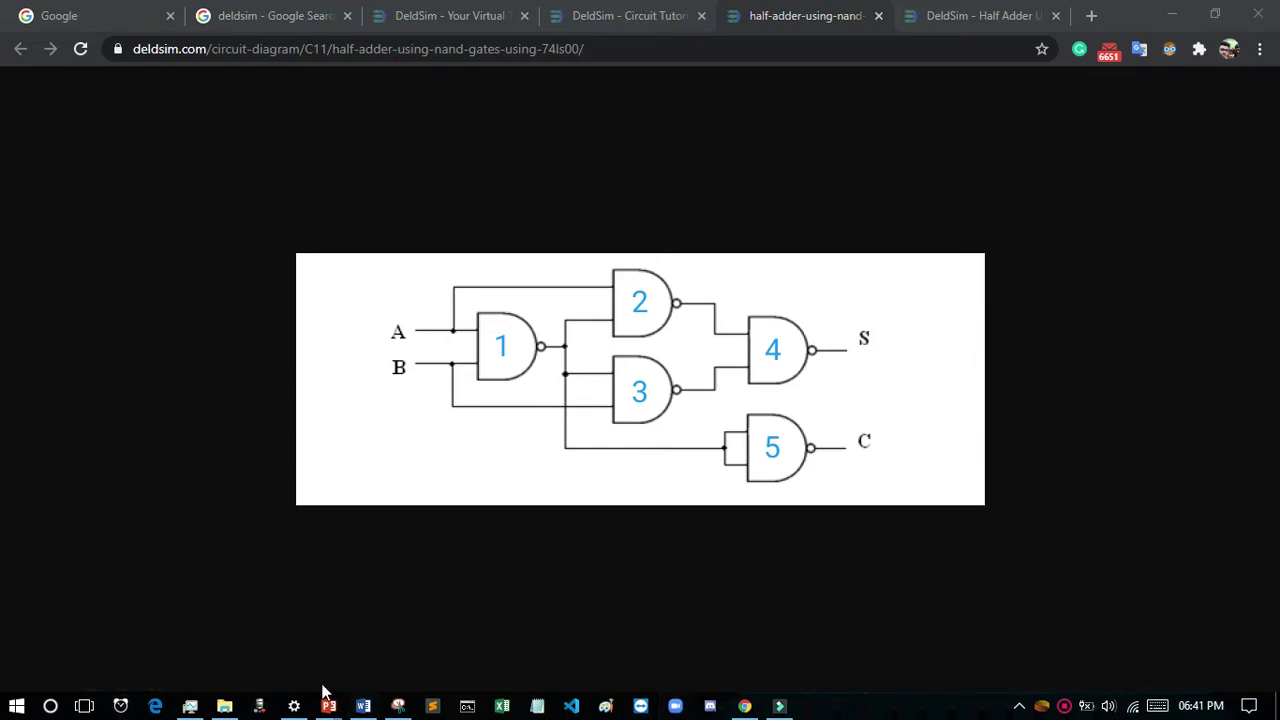
click(398, 706)
click(530, 232)
drag(263, 220, 1068, 561)
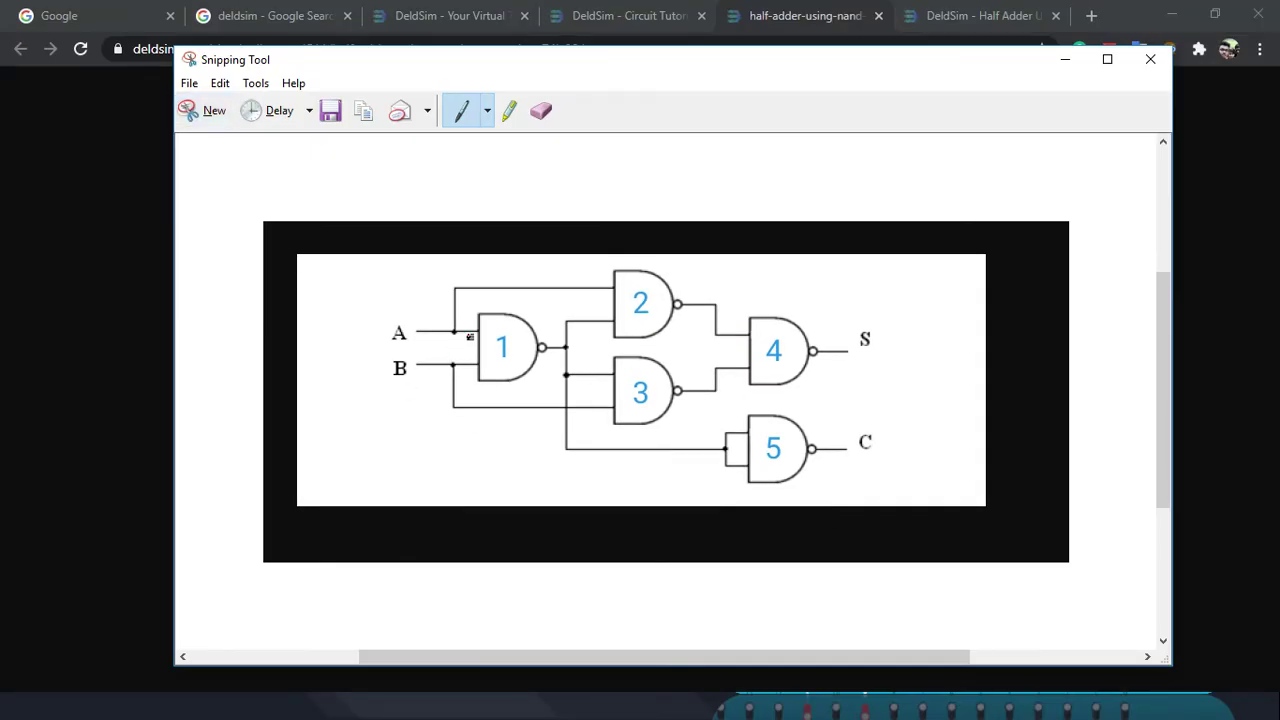
key(super)
key(super)
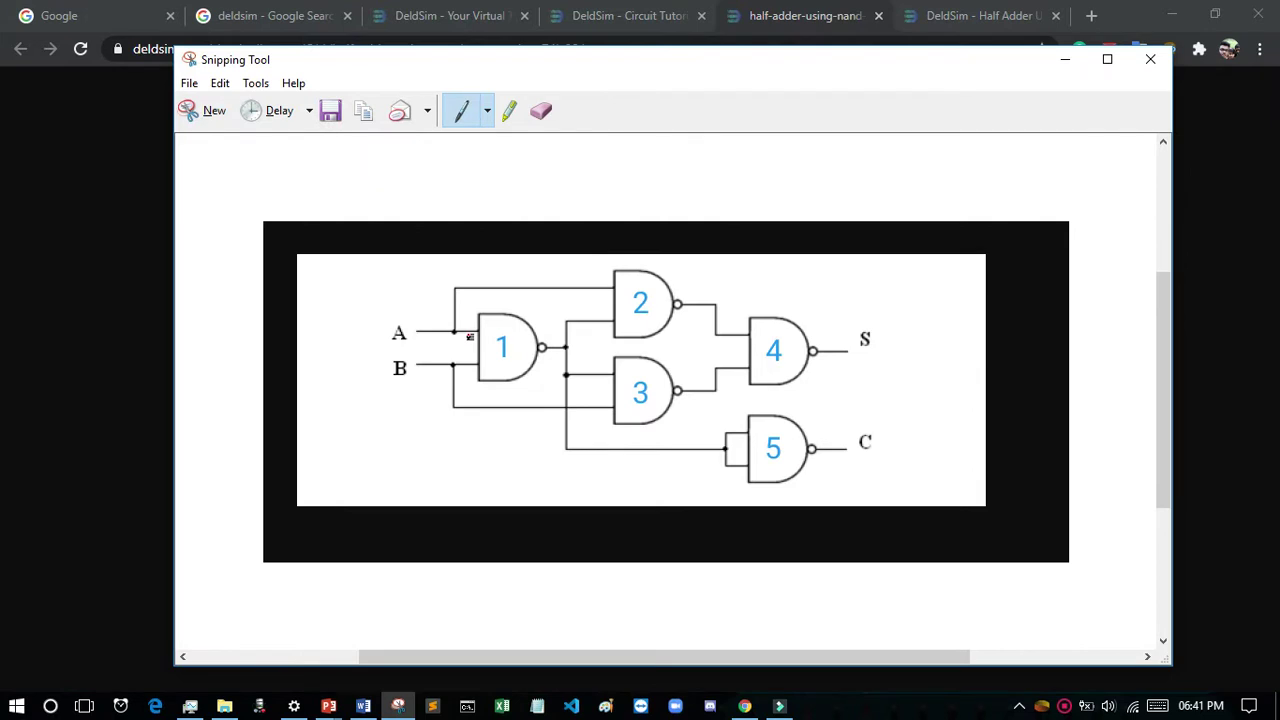
click(120, 706)
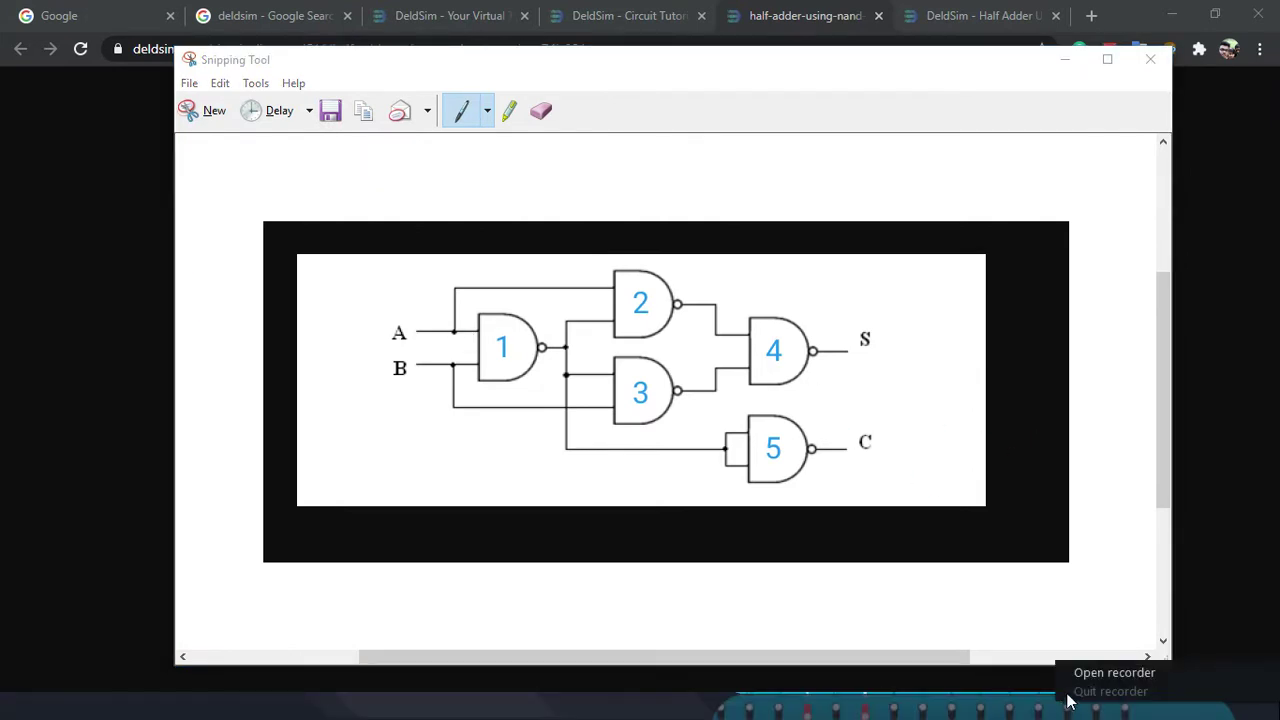
click(1066, 704)
click(1030, 665)
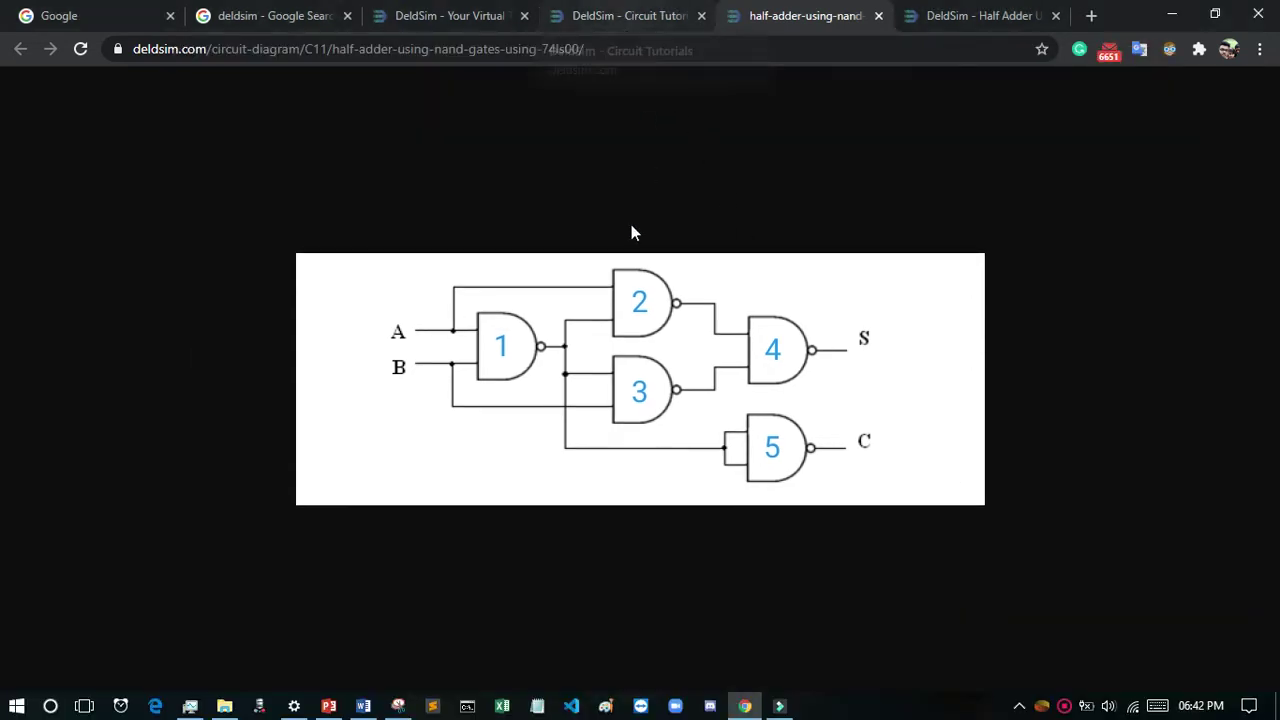
- Open the Half Adder Using NAND Gates simulator page in Chrome and reload it to restart the tutorial
click(640, 15)
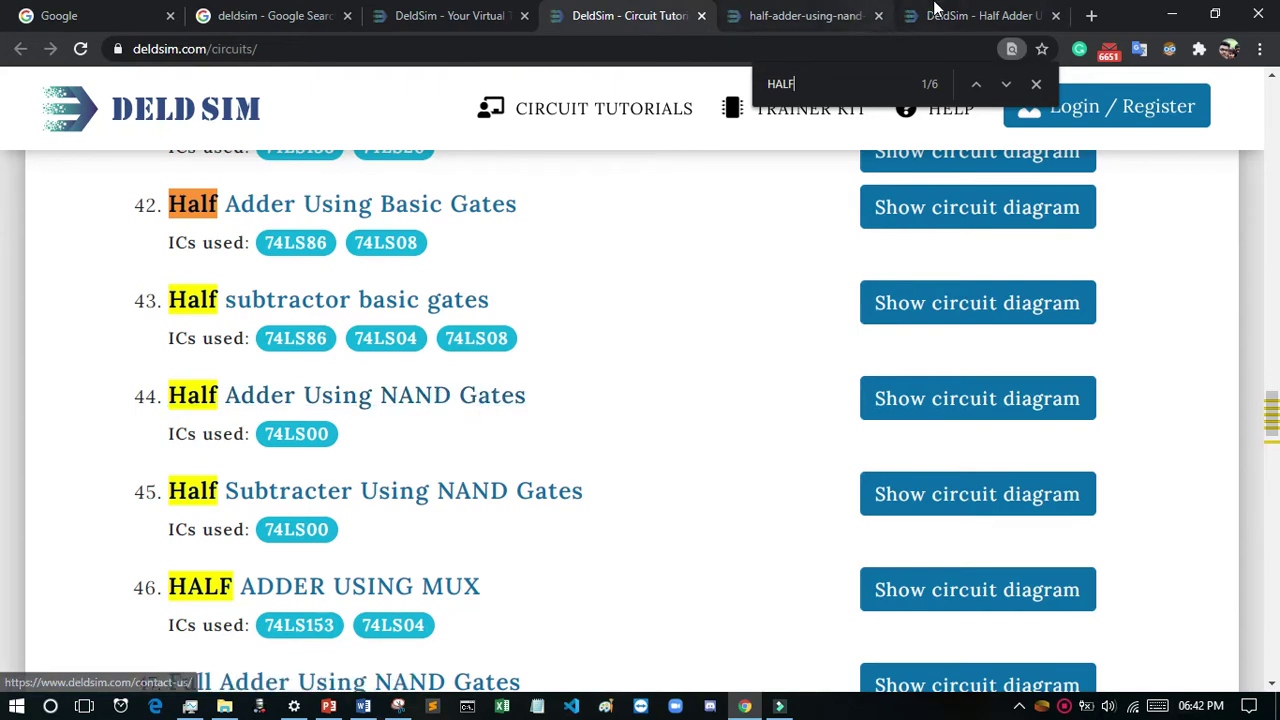
click(963, 10)
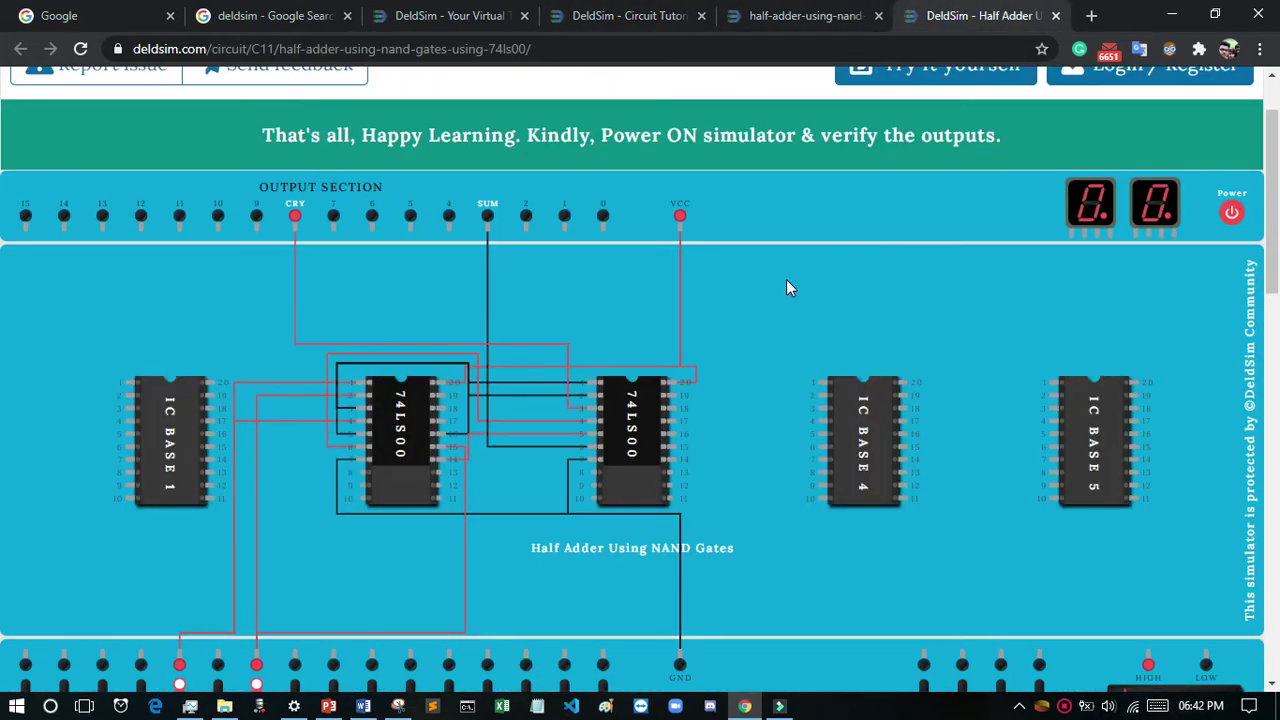
scroll(995, 230, up, 1)
click(80, 48)
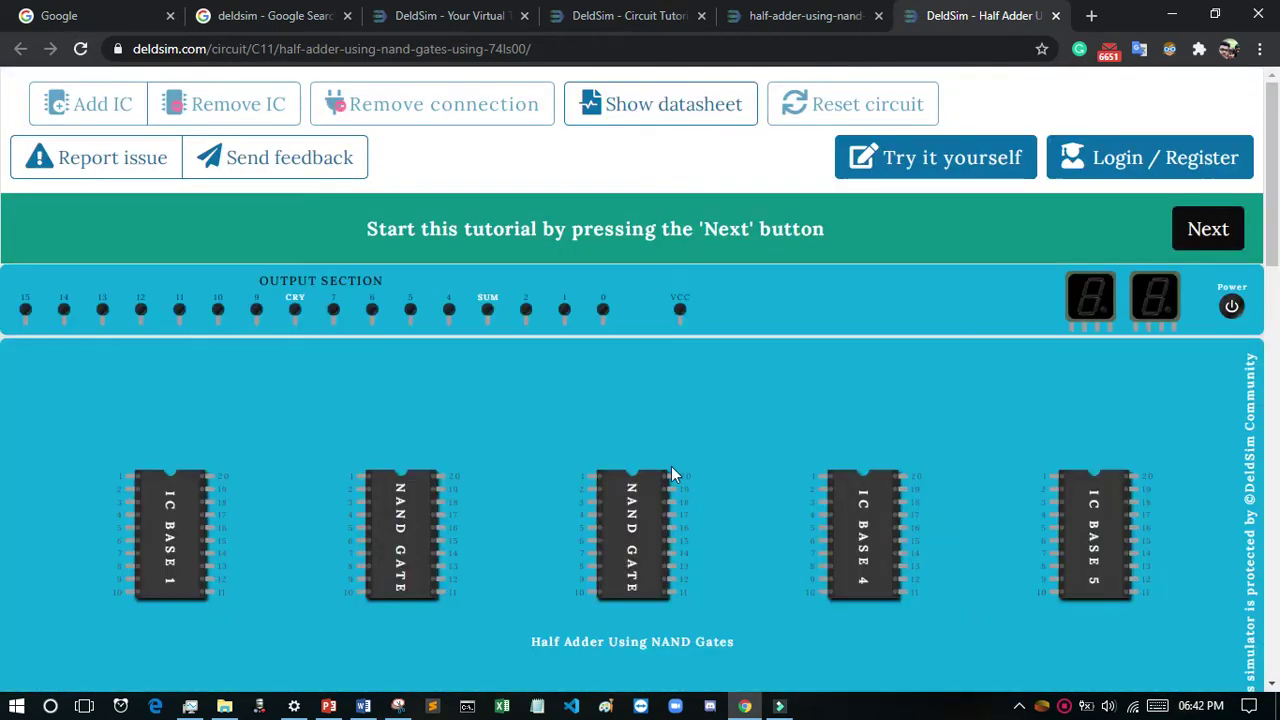
scroll(649, 386, down, 1)
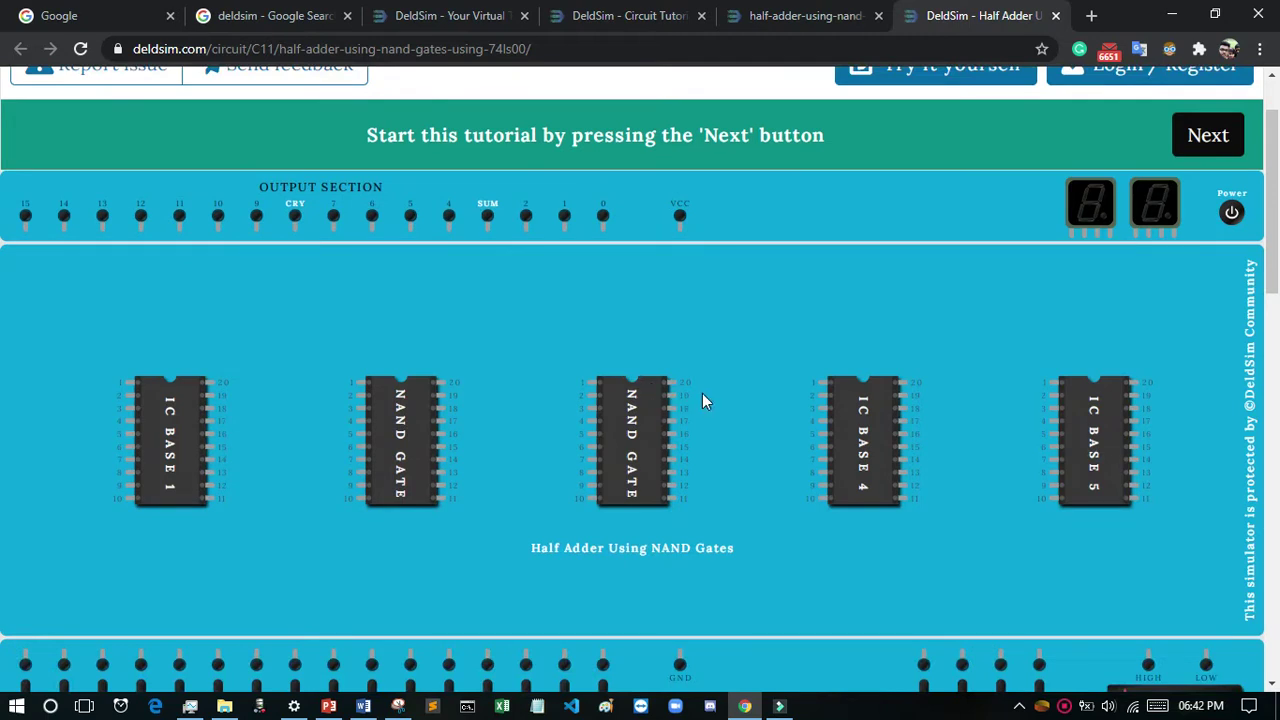
scroll(702, 398, up, 1)
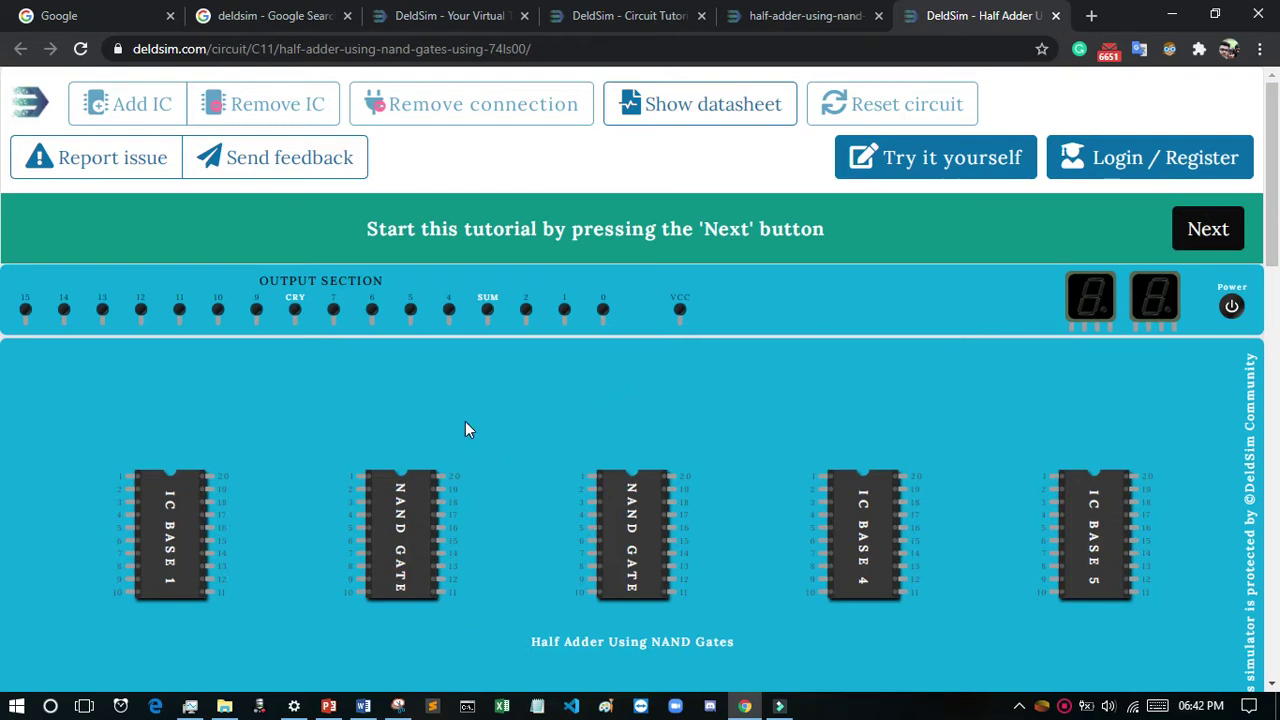
scroll(466, 423, down, 1)
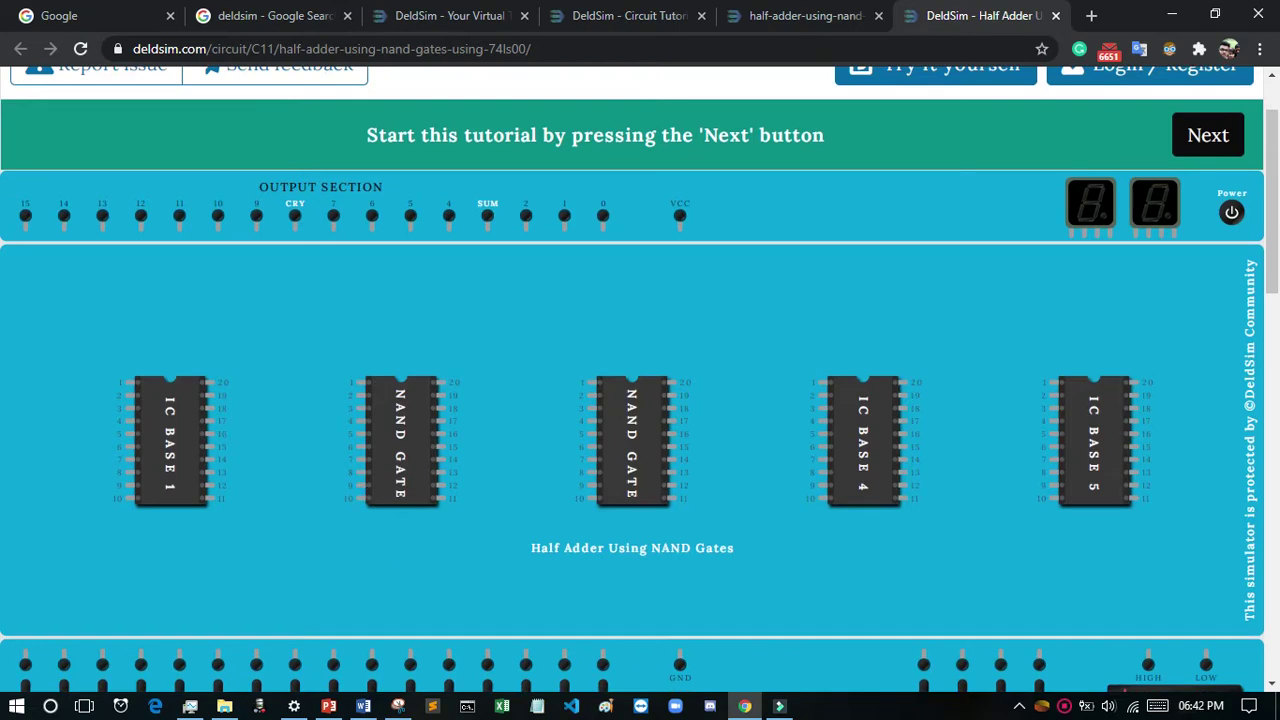
click(1064, 706)
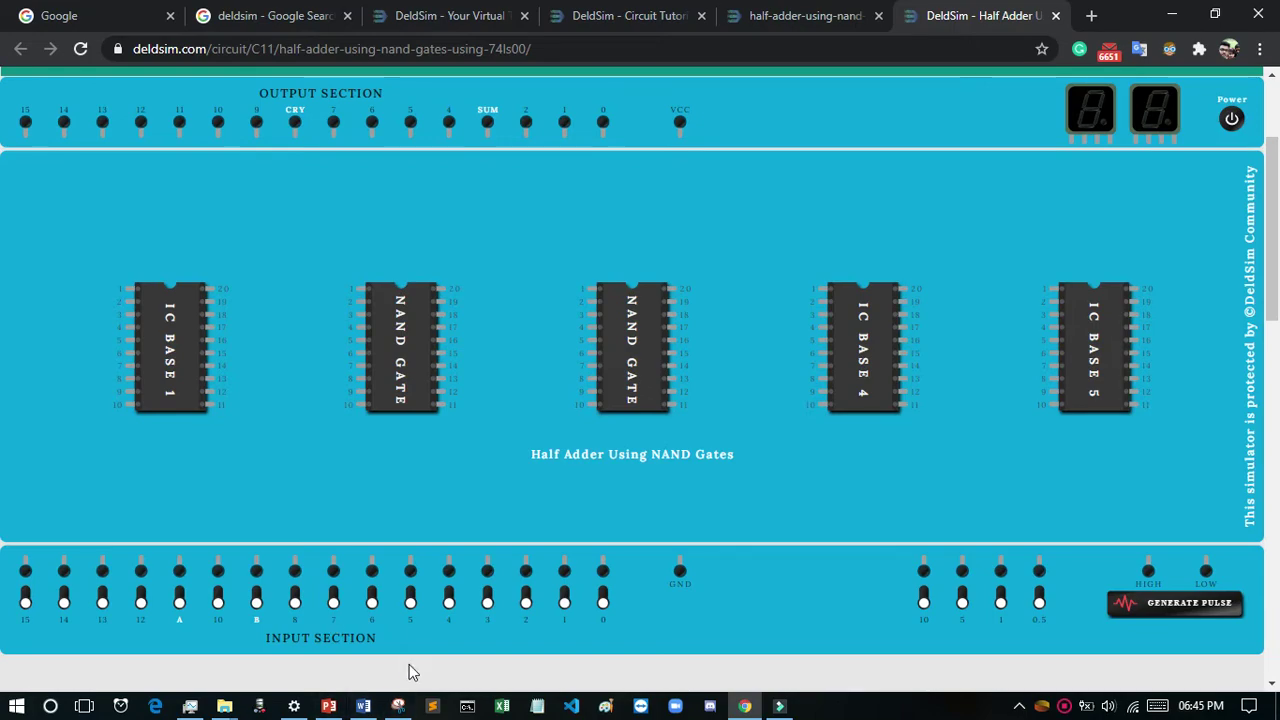
- Capture a new Snipping Tool snip of the first NAND gate IC and its surrounding board area
click(397, 707)
click(215, 112)
drag(302, 228, 564, 549)
click(605, 63)
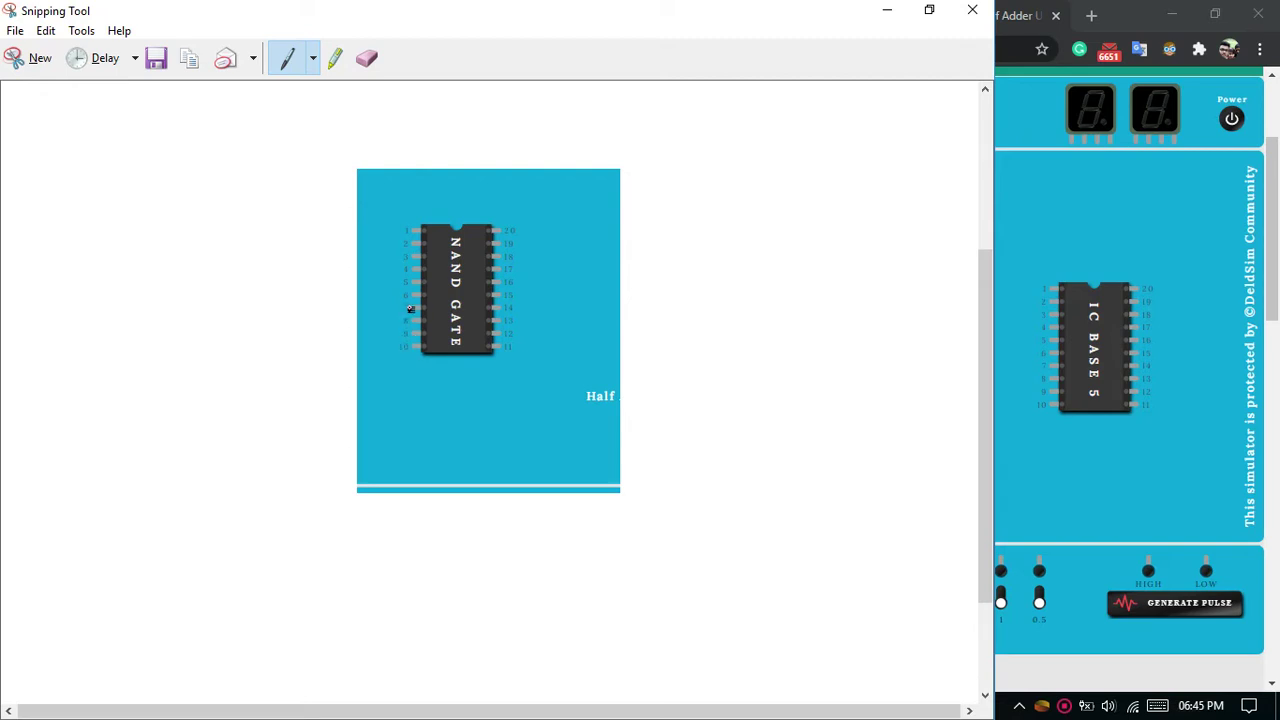
- Draw pen lines from pin 7 to ground and from pin 20 to the supply, and bracket each gate's three pins
mouse_move(406, 308)
mouse_down()
mouse_move(381, 383)
mouse_move(394, 403)
mouse_move(443, 444)
mouse_move(483, 446)
mouse_move(486, 477)
mouse_up()
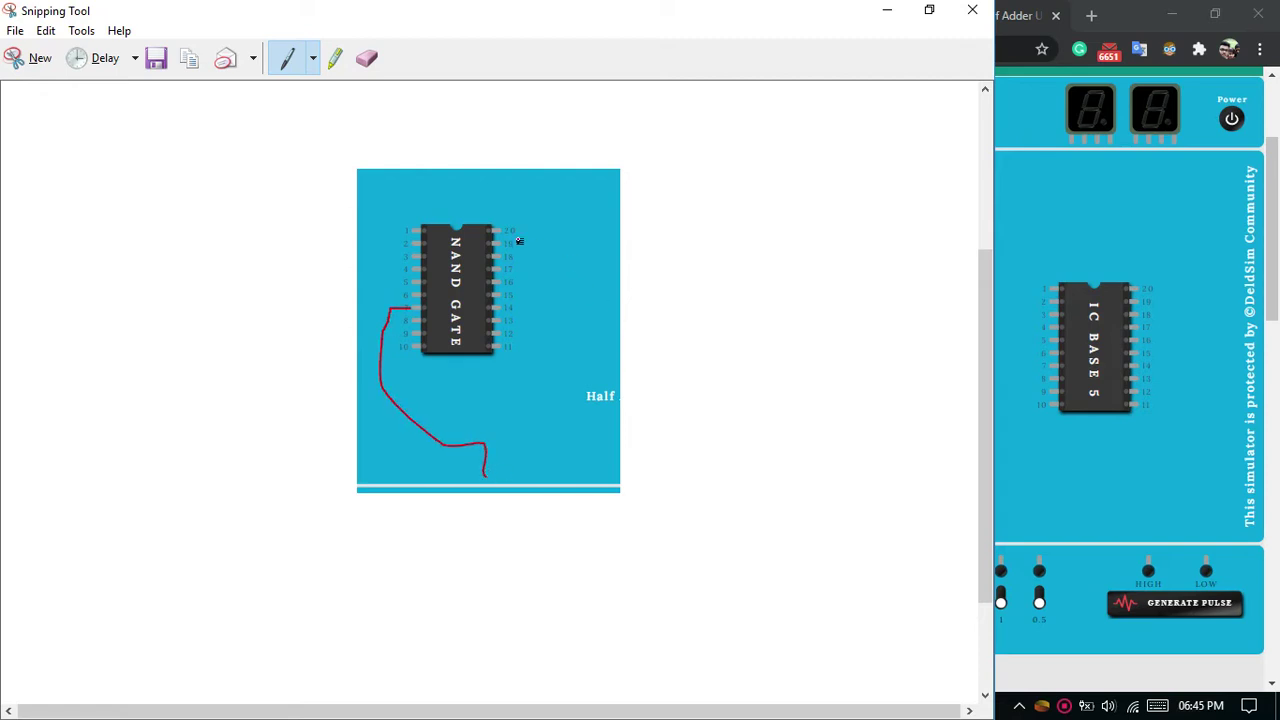
mouse_move(517, 234)
mouse_down()
mouse_move(548, 199)
mouse_move(530, 160)
mouse_up()
drag(402, 232, 393, 250)
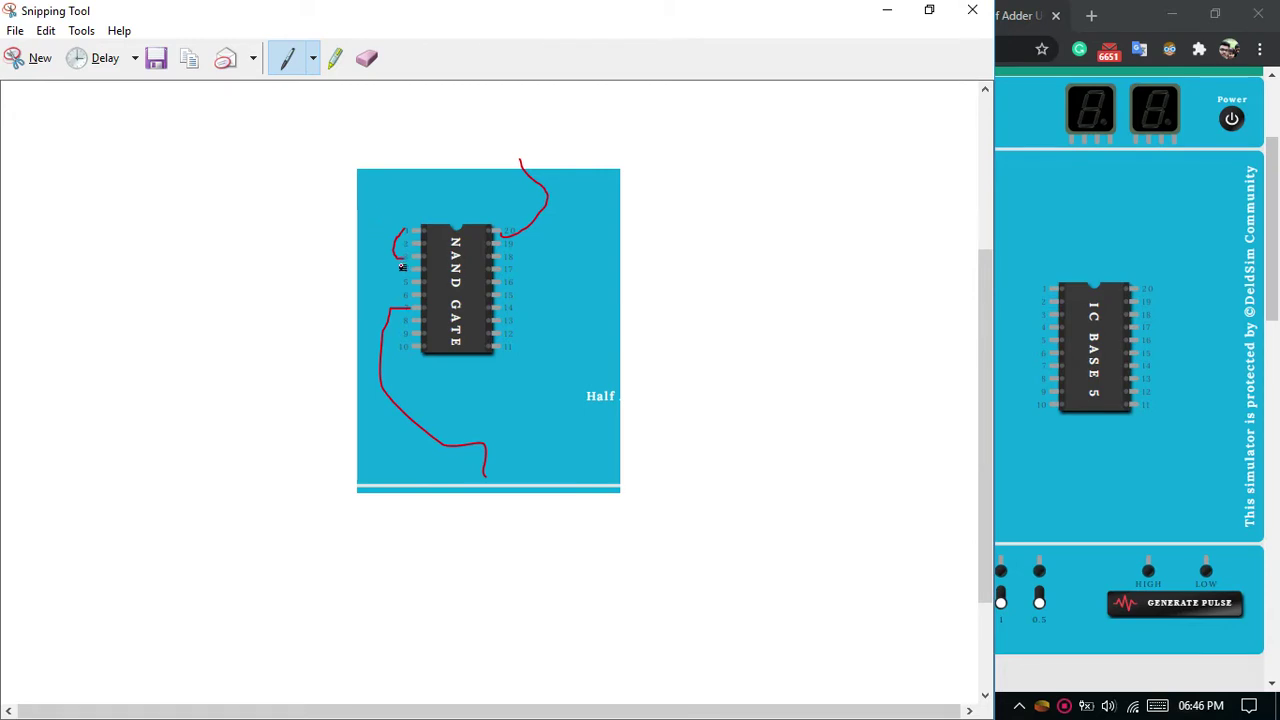
drag(401, 272, 395, 297)
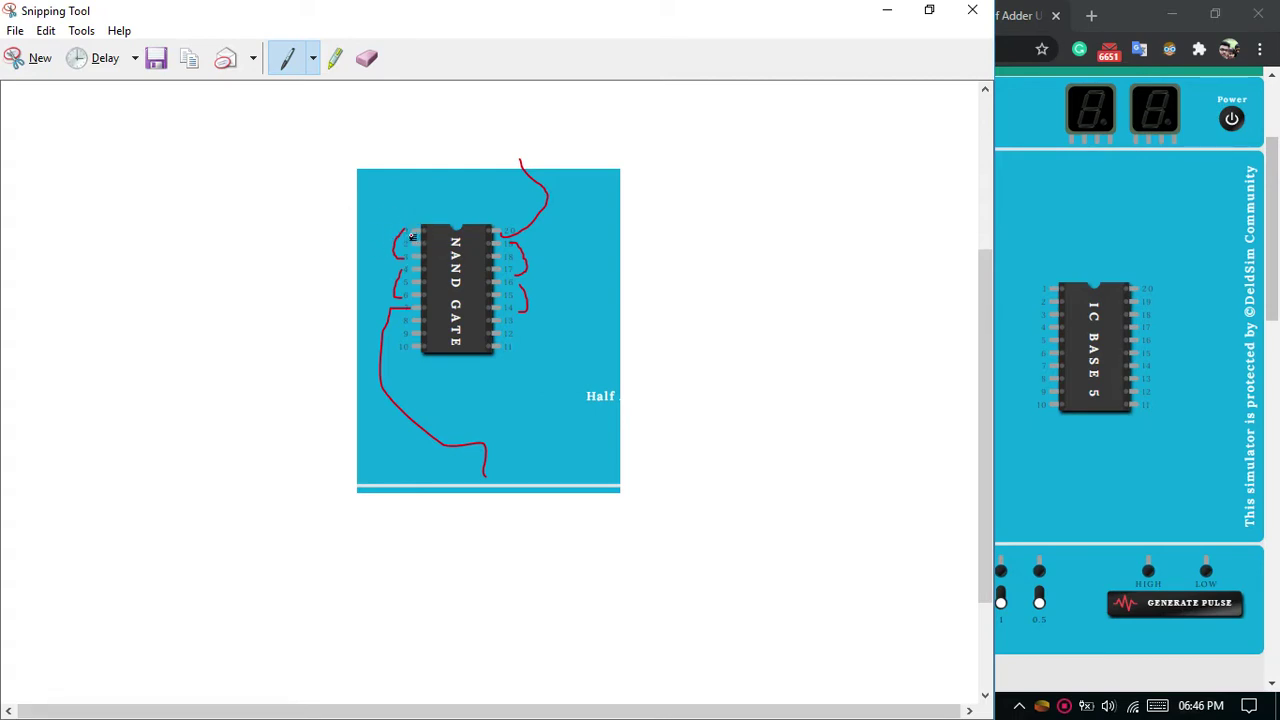
- Draw pen lines marking the inputs and outputs of the gates on pins 1–3, 4–6 and 17–19
mouse_move(373, 202)
mouse_down()
mouse_move(415, 232)
mouse_move(410, 241)
mouse_move(370, 206)
mouse_move(418, 259)
mouse_move(326, 270)
mouse_up()
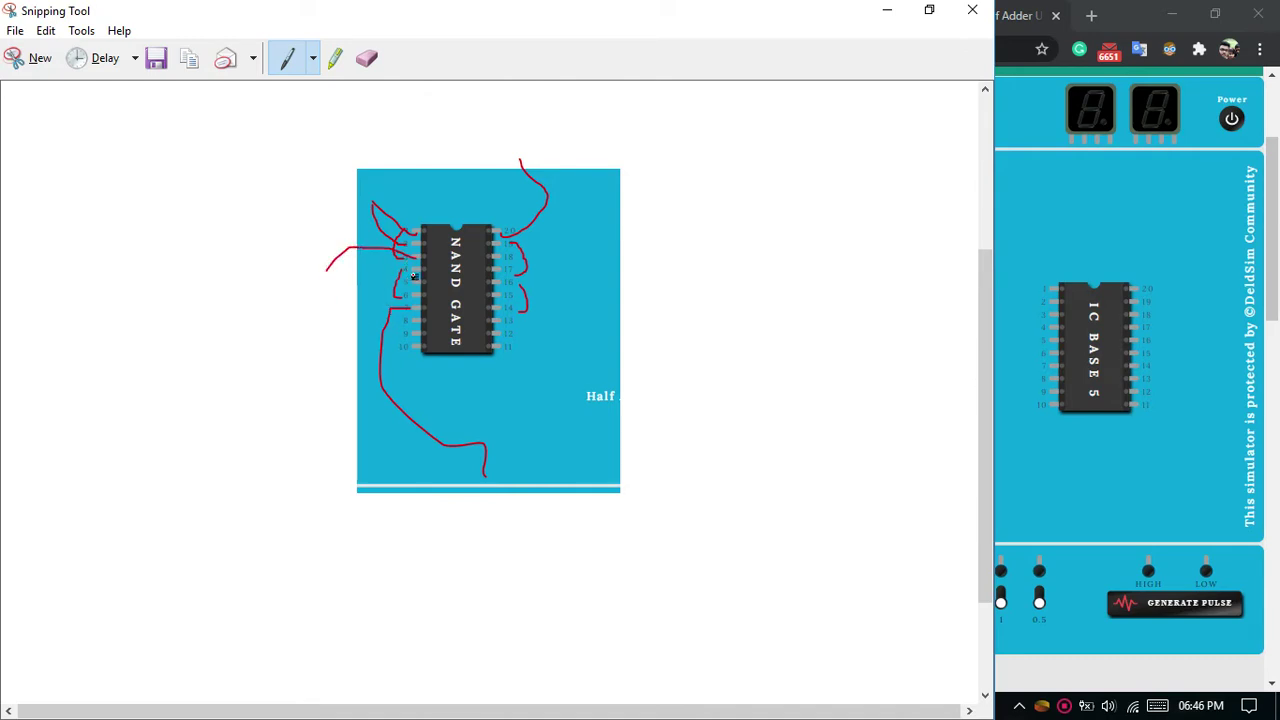
mouse_move(407, 300)
mouse_down()
mouse_move(372, 312)
mouse_move(315, 409)
mouse_up()
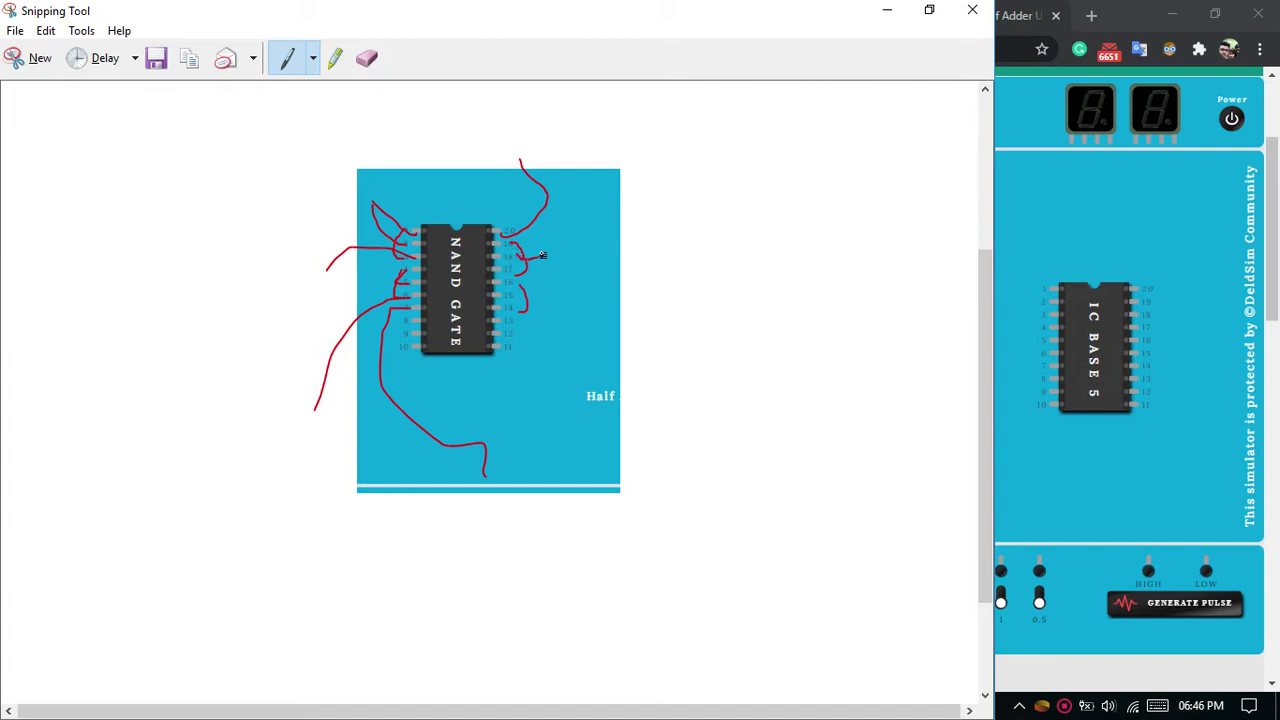
drag(520, 272, 628, 300)
- Erase the pen strokes around pins 17 to 20 of the NAND gate IC
click(367, 60)
drag(491, 194, 711, 377)
drag(586, 306, 532, 202)
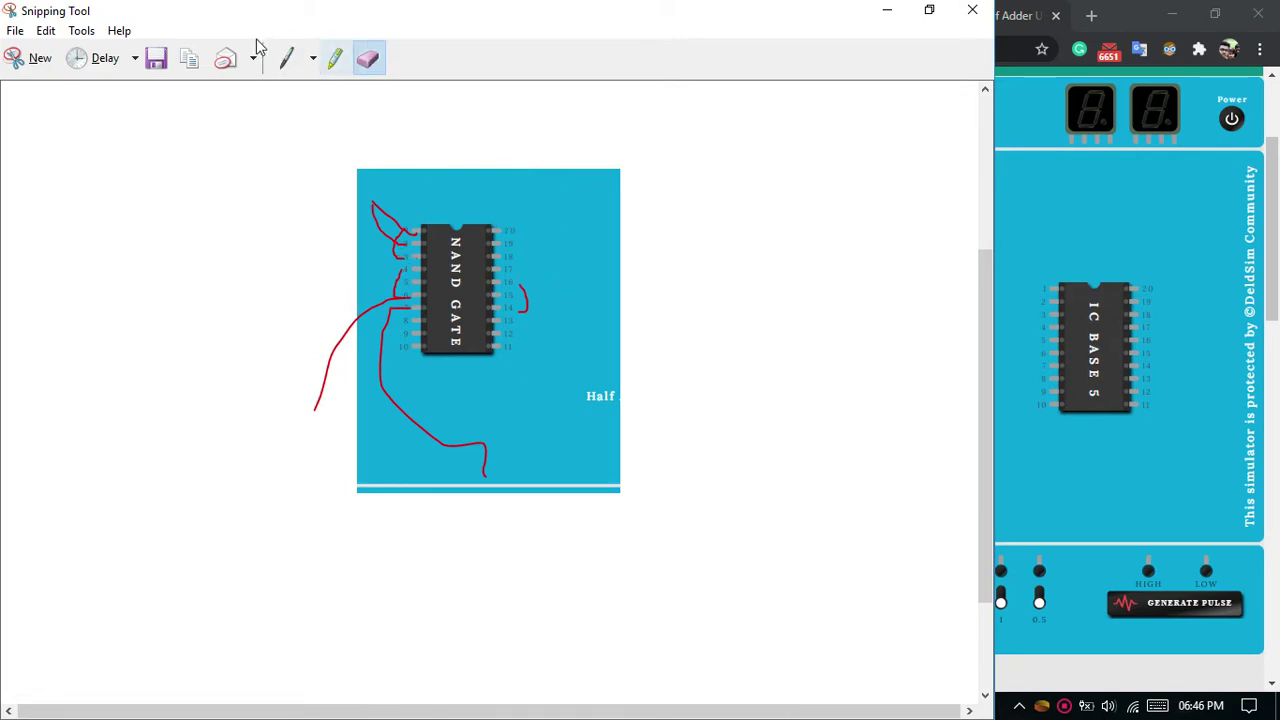
- Mark the inputs and output of the gate on pins 14–16 with labelled pen lines
click(287, 58)
mouse_move(515, 285)
mouse_down()
mouse_move(545, 290)
mouse_move(606, 258)
mouse_move(609, 287)
mouse_up()
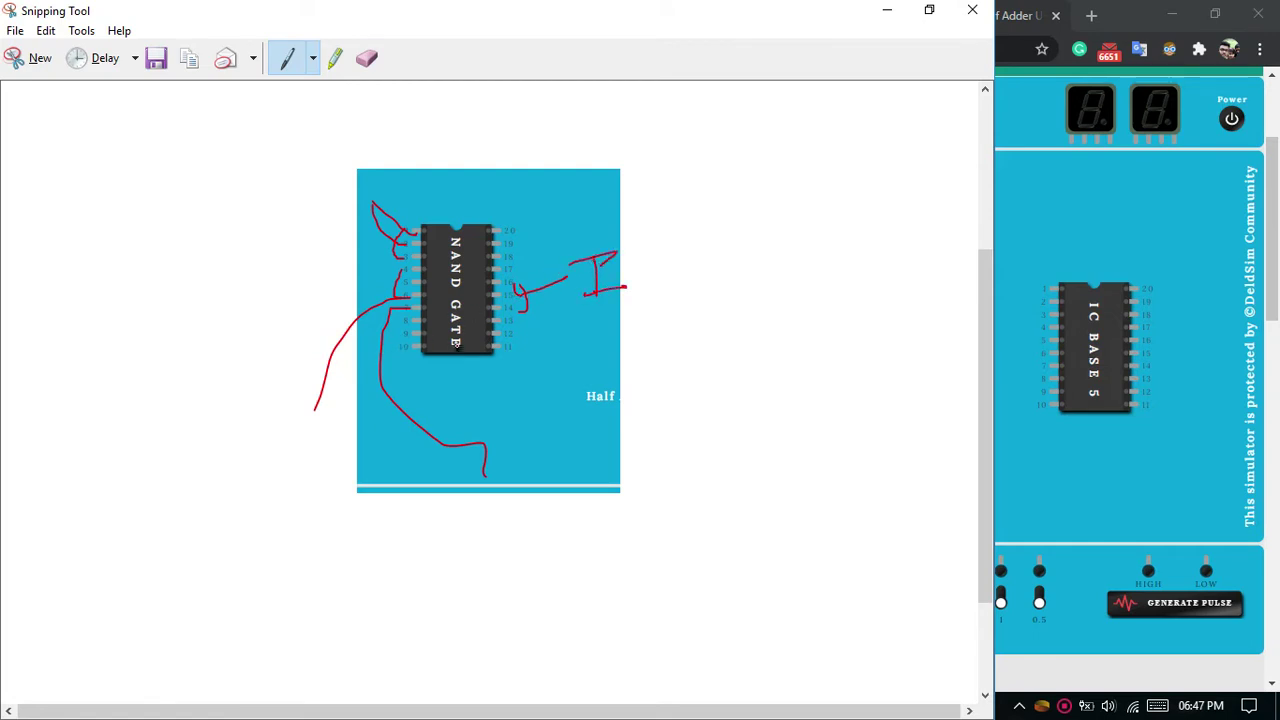
mouse_move(502, 309)
mouse_down()
mouse_move(565, 346)
mouse_move(592, 337)
mouse_move(610, 364)
mouse_move(626, 318)
mouse_up()
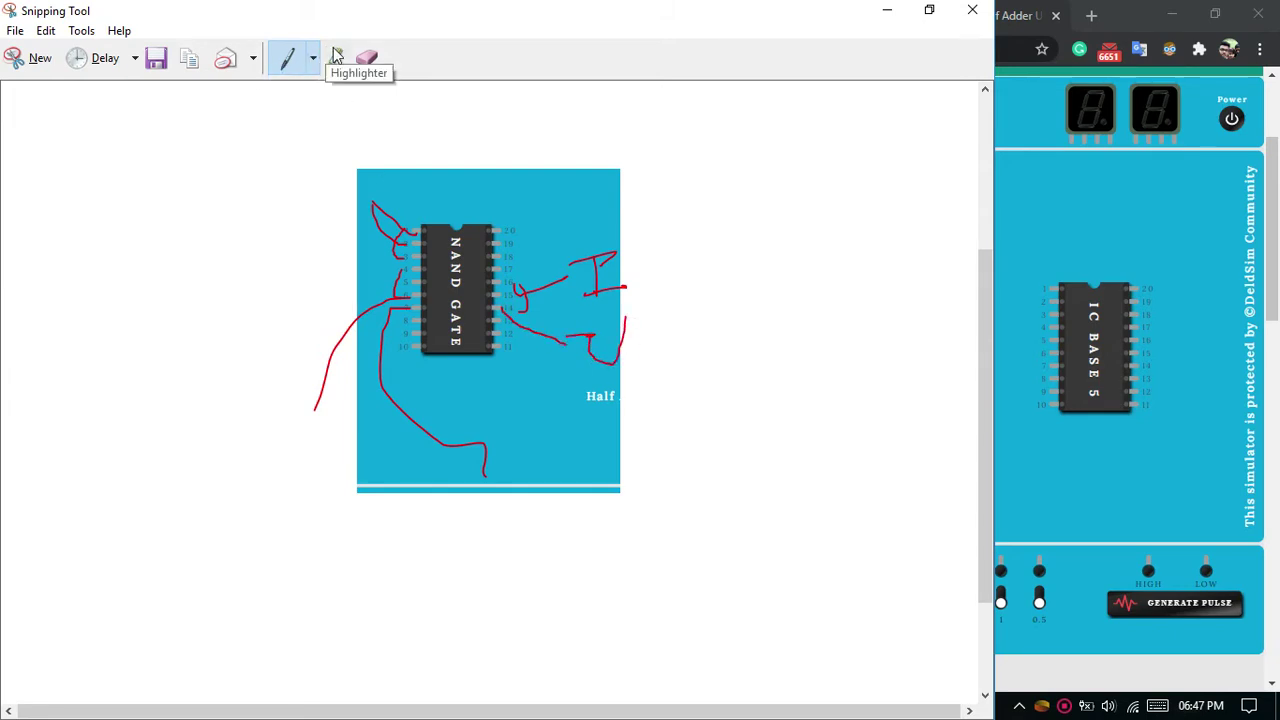
- Return to the NAND gate snip and redraw the pen line from pin 20 up to the supply
click(1136, 25)
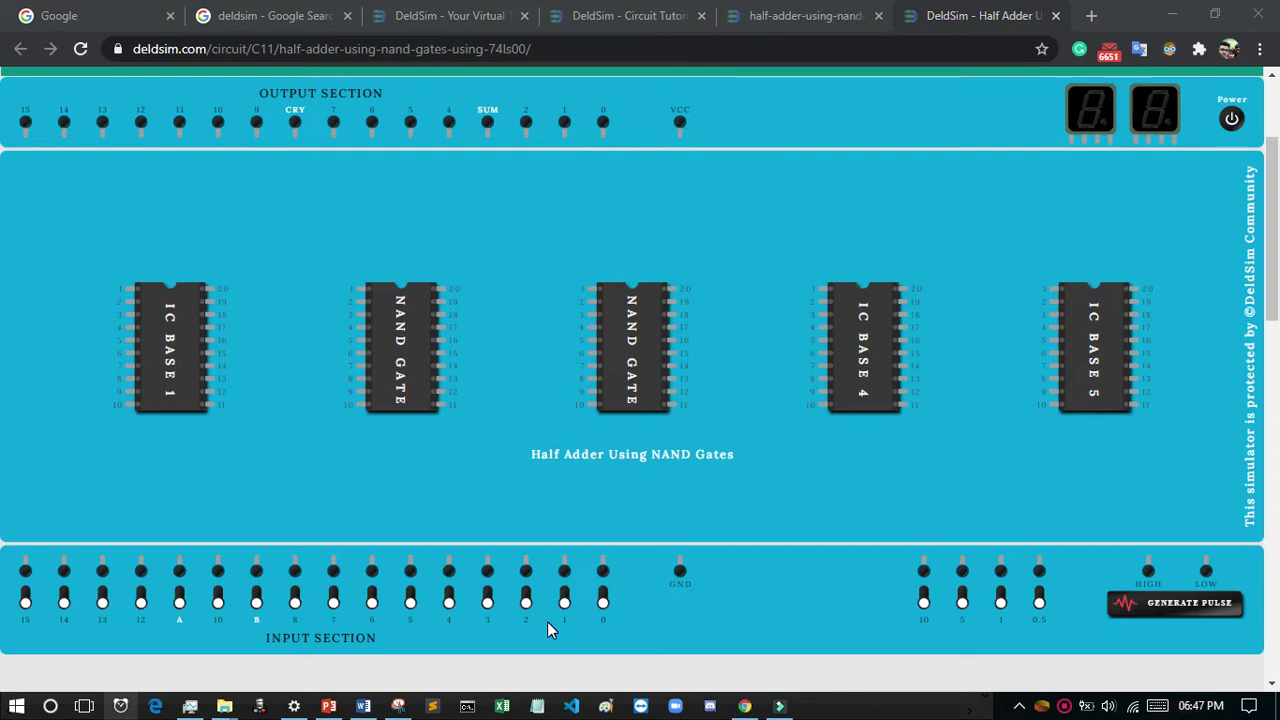
click(400, 706)
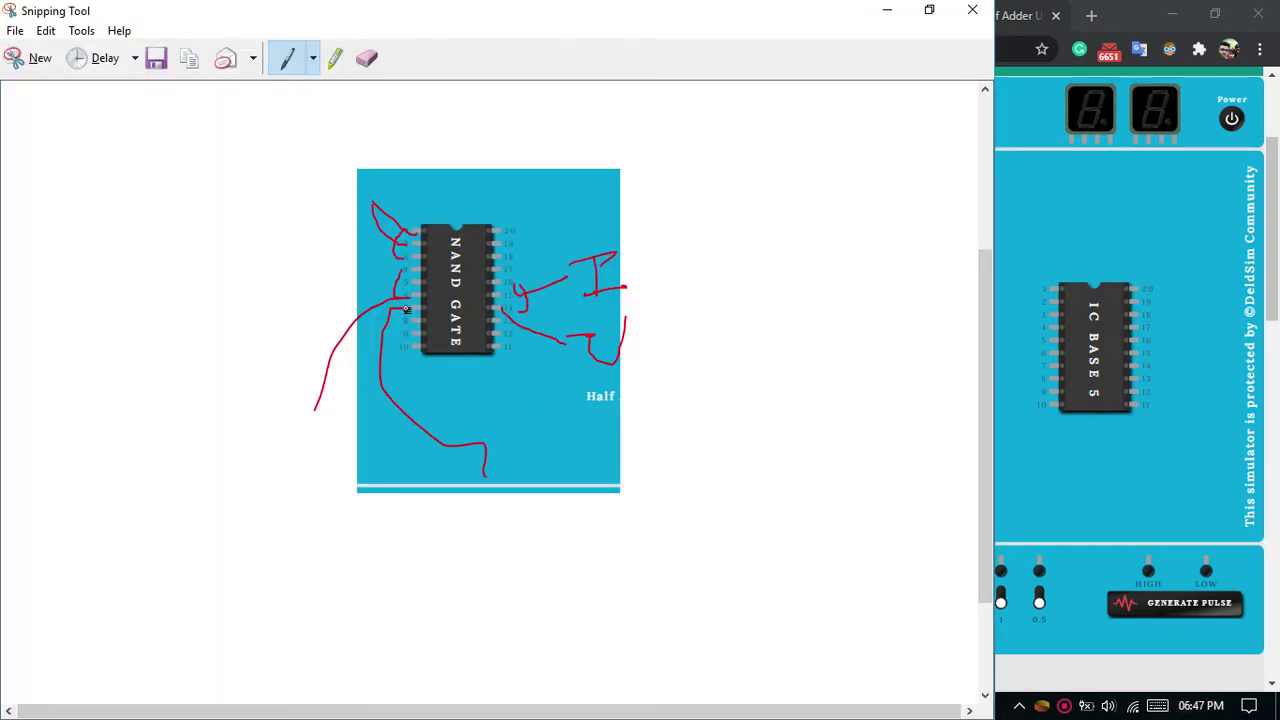
mouse_move(500, 234)
mouse_down()
mouse_move(538, 187)
mouse_move(506, 163)
mouse_up()
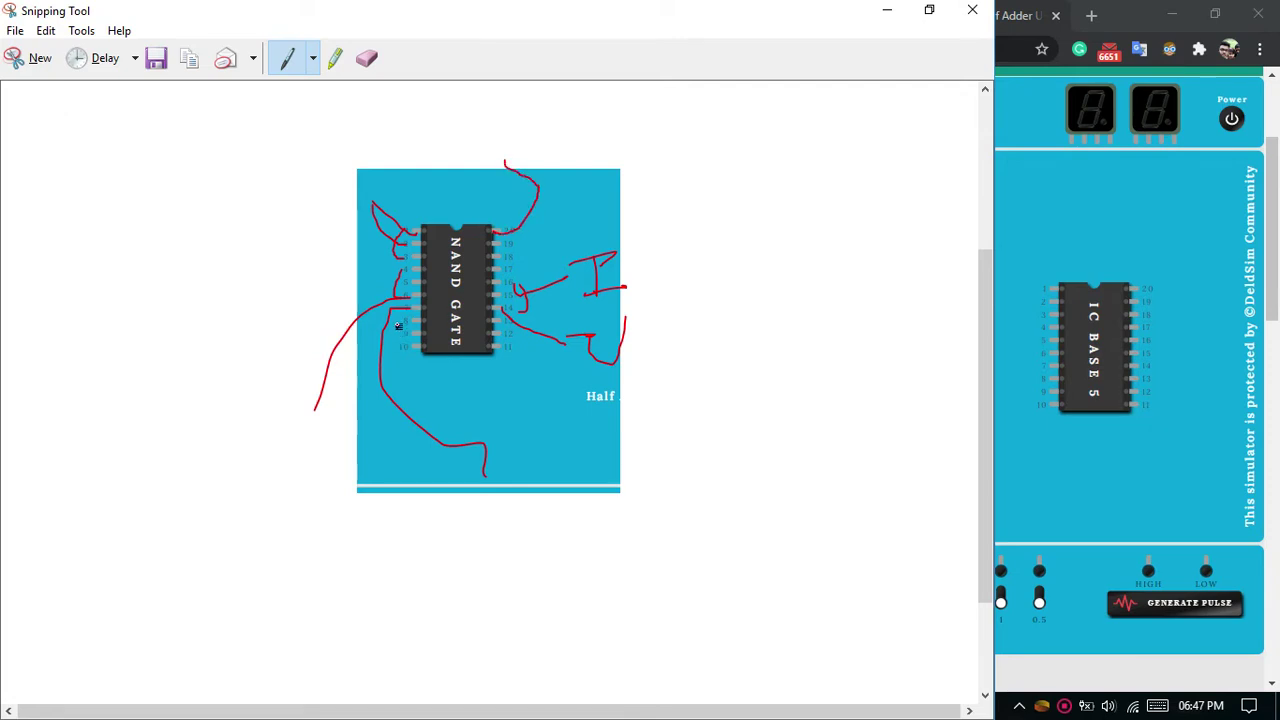
- Draw pen lines on the NAND gate snip from pin 7 down to ground and pin 20 up to the supply, and minimize the snip
mouse_move(406, 306)
mouse_down()
mouse_move(367, 359)
mouse_move(416, 436)
mouse_up()
mouse_move(496, 236)
mouse_down()
mouse_move(534, 213)
mouse_move(489, 135)
mouse_move(443, 123)
mouse_up()
click(886, 10)
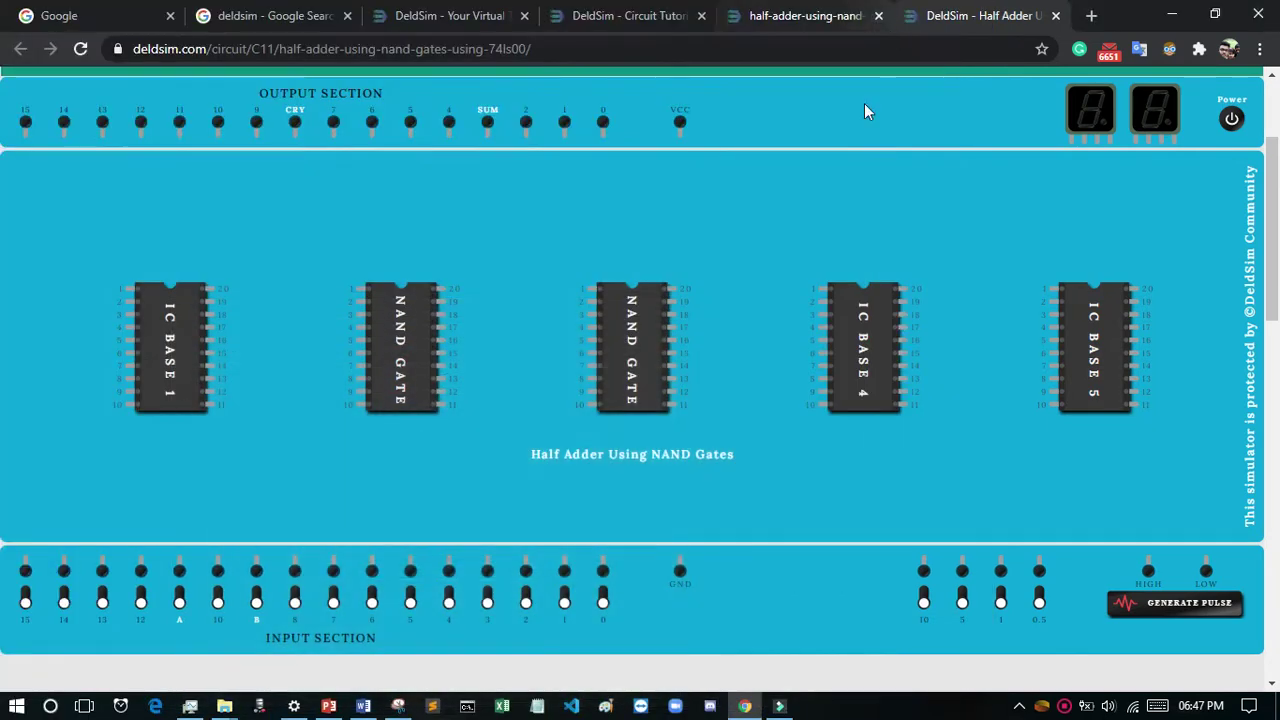
mouse_move(362, 372)
mouse_down()
mouse_move(323, 423)
mouse_move(680, 583)
mouse_move(673, 562)
mouse_move(343, 470)
mouse_move(720, 575)
mouse_move(668, 556)
mouse_move(679, 570)
mouse_up()
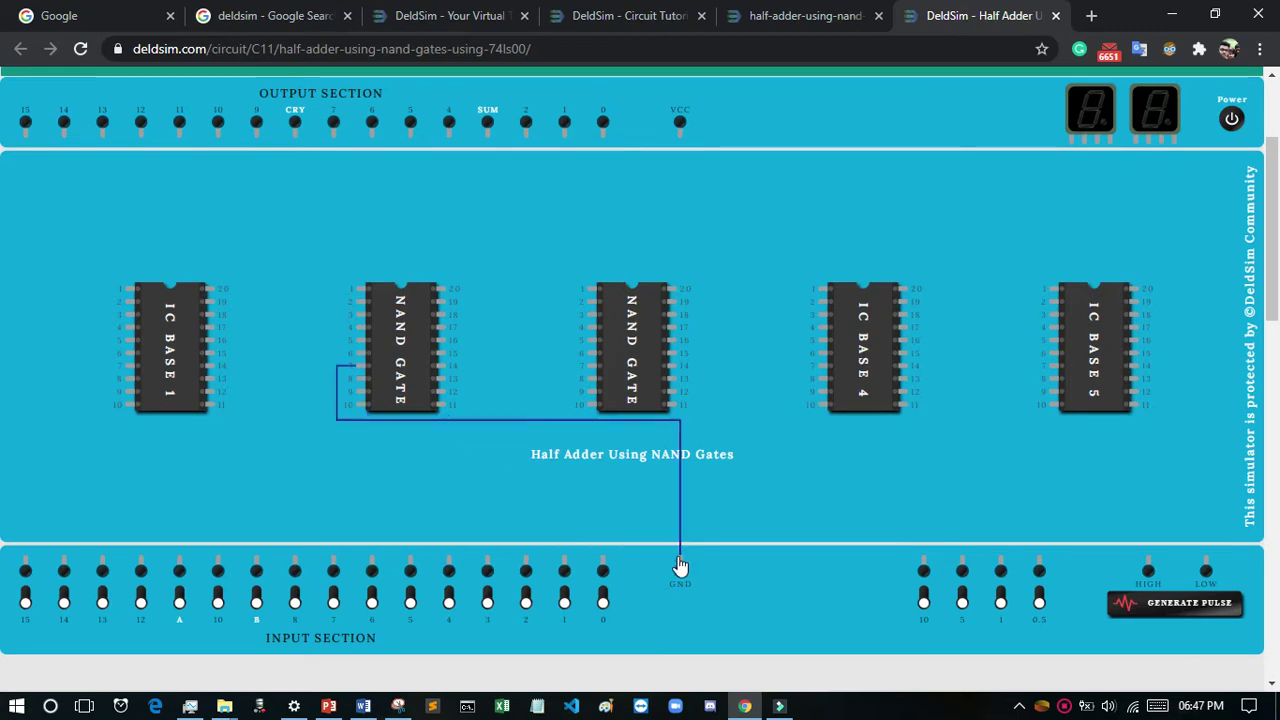
click(78, 52)
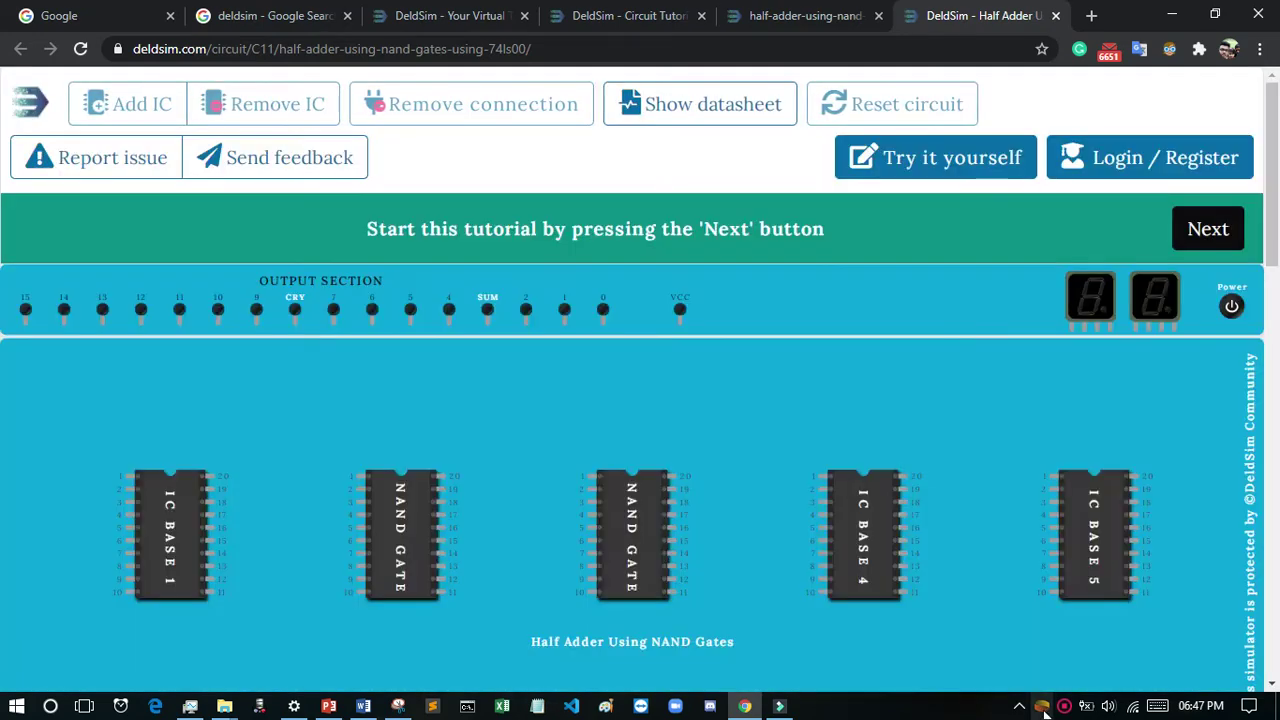
click(1088, 703)
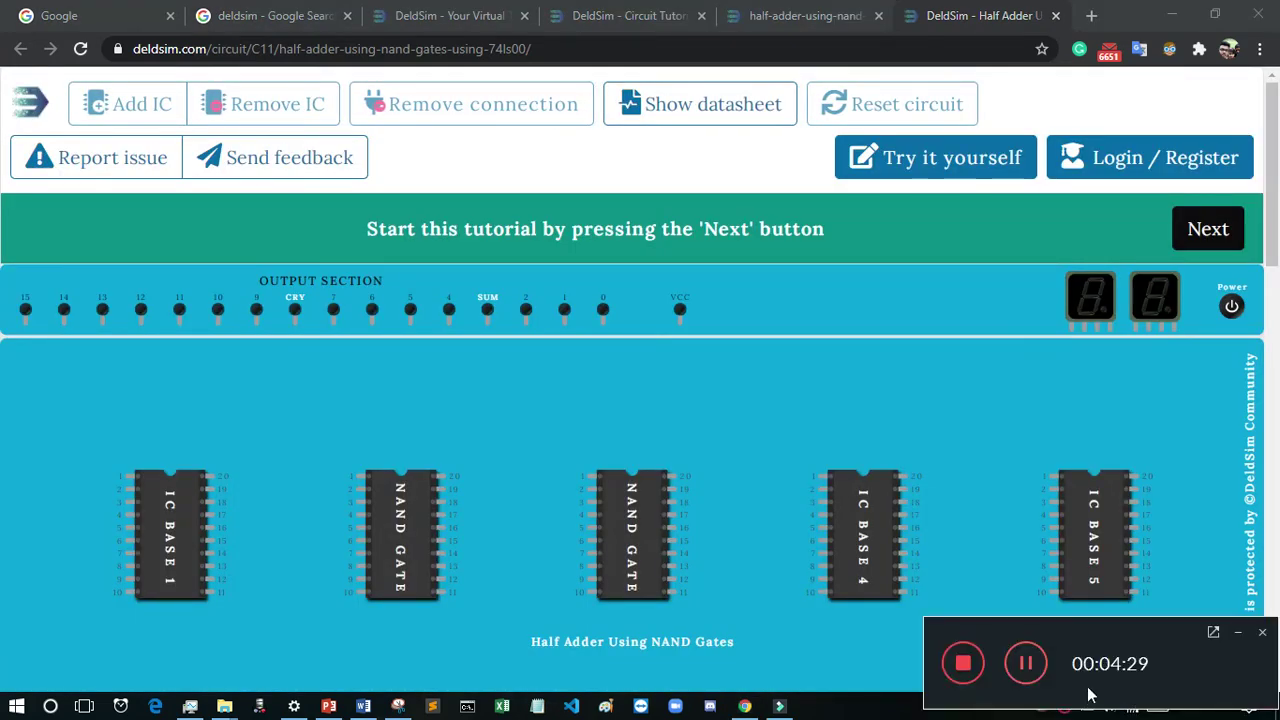
click(1025, 663)
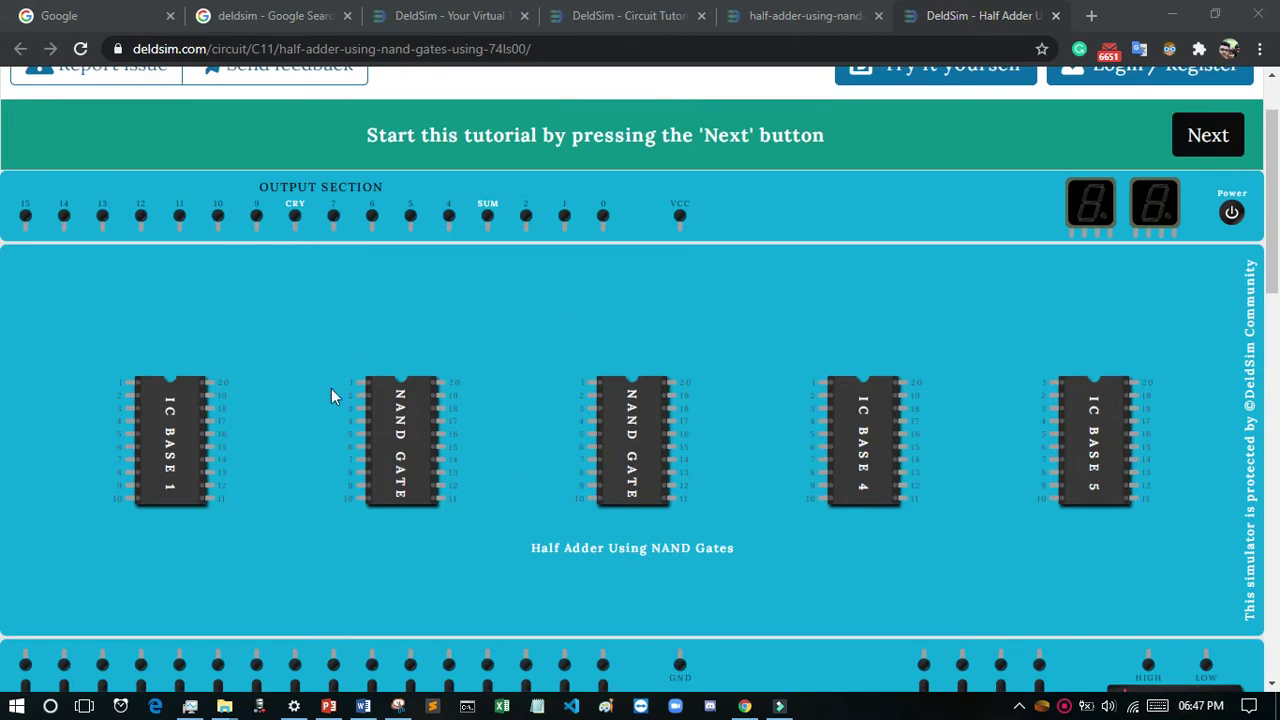
- Advance the tutorial to place the 74LS00 ICs in both NAND gate bases and wire pin 7 of each to GND
click(1193, 145)
click(1190, 148)
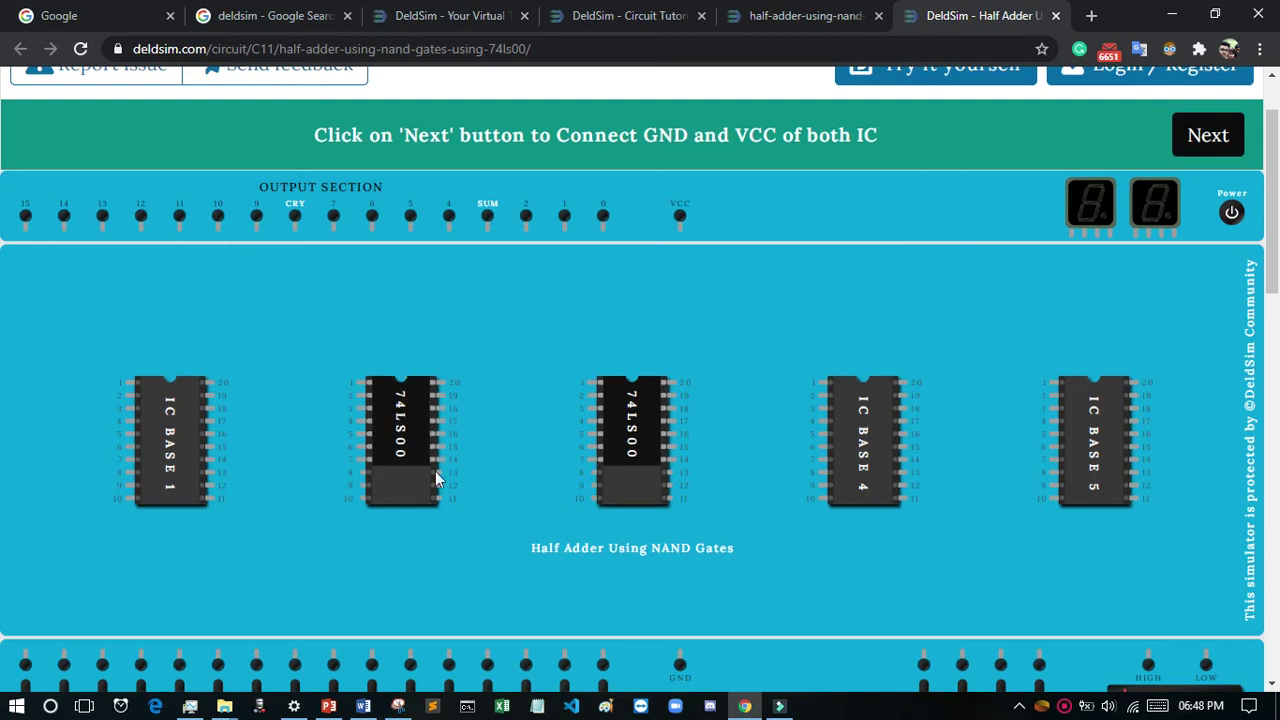
scroll(350, 384, down, 1)
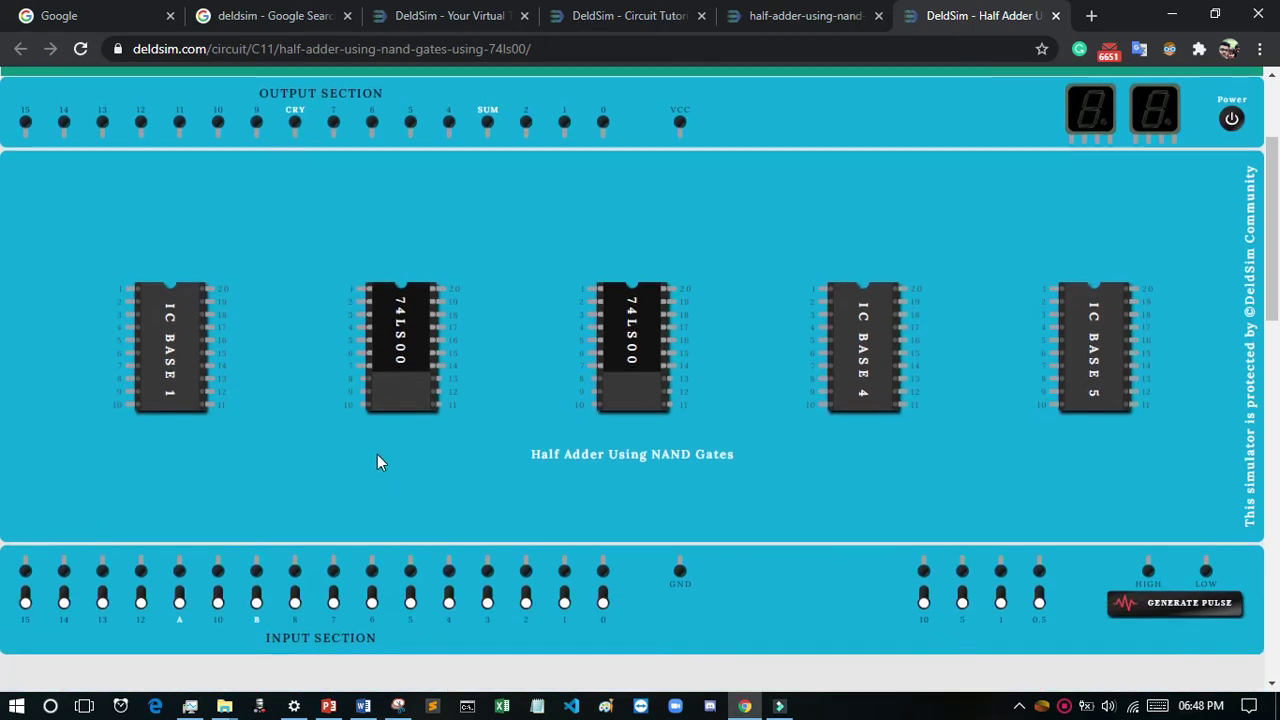
drag(329, 455, 677, 568)
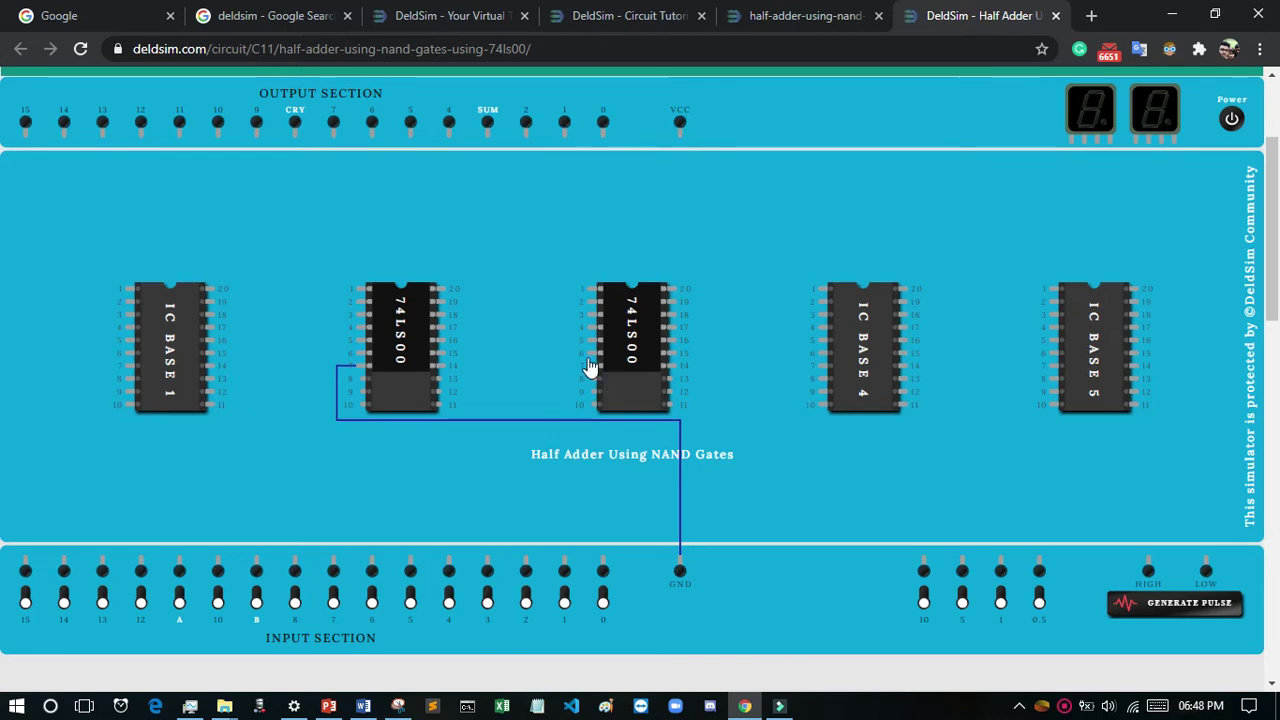
drag(573, 372, 680, 570)
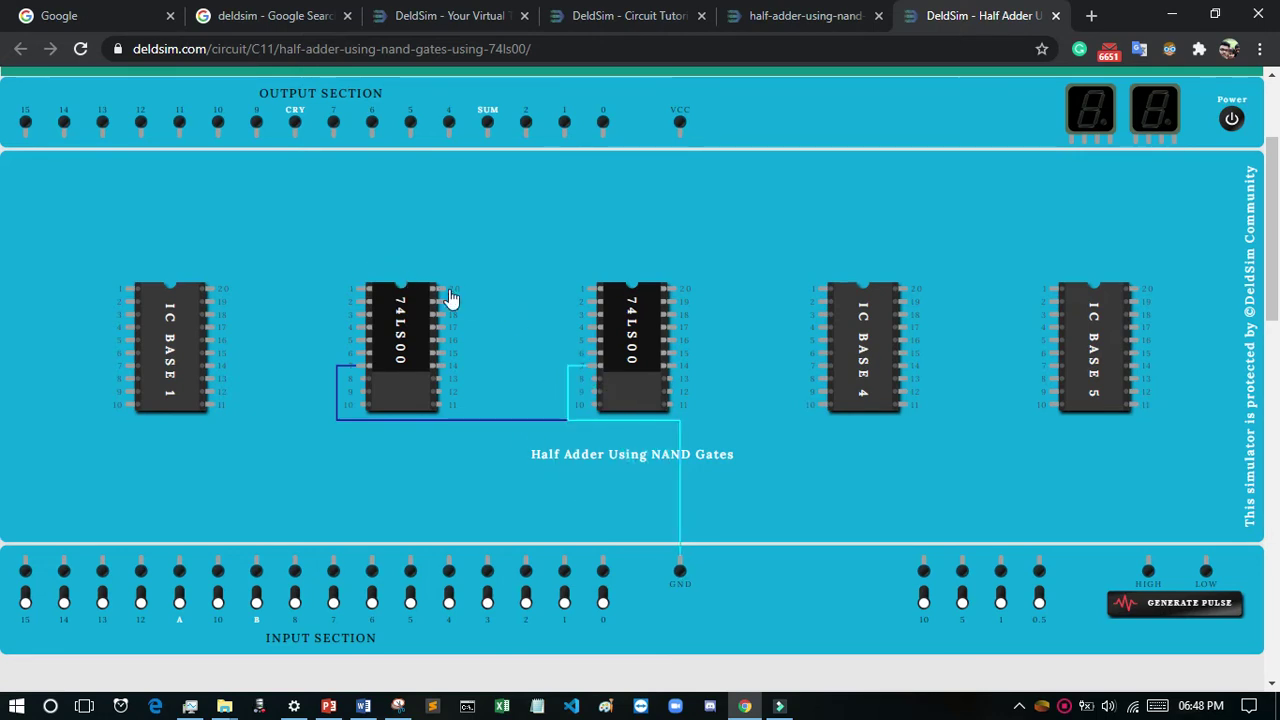
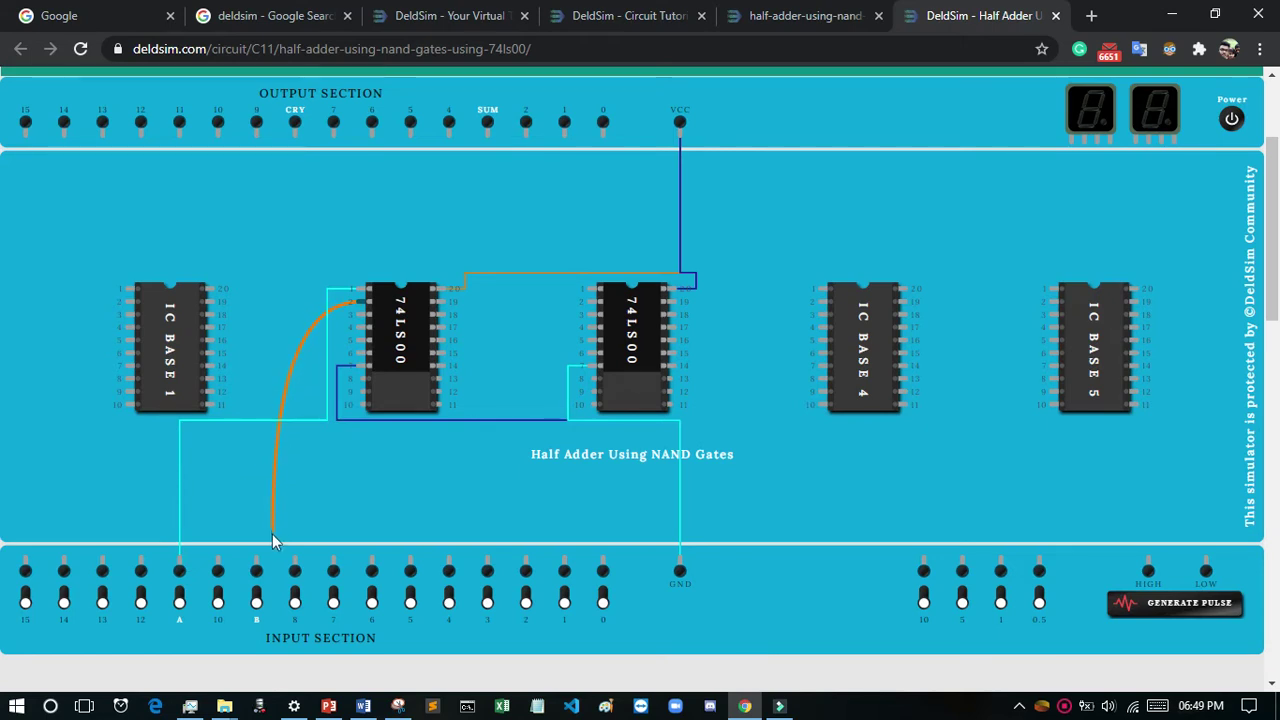
- Wire pin 2 of the first 74LS00 to input B and mark gate 1's output on the circuit diagram snip
click(256, 570)
click(398, 706)
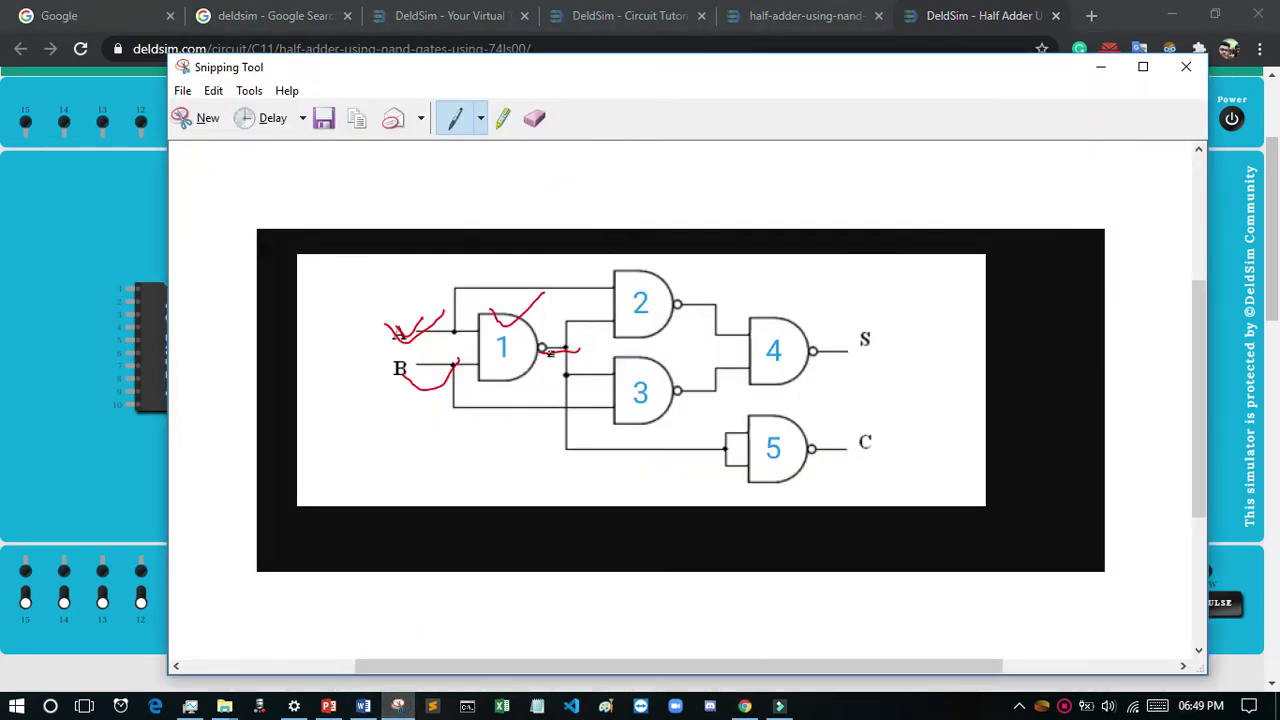
drag(571, 78, 850, 112)
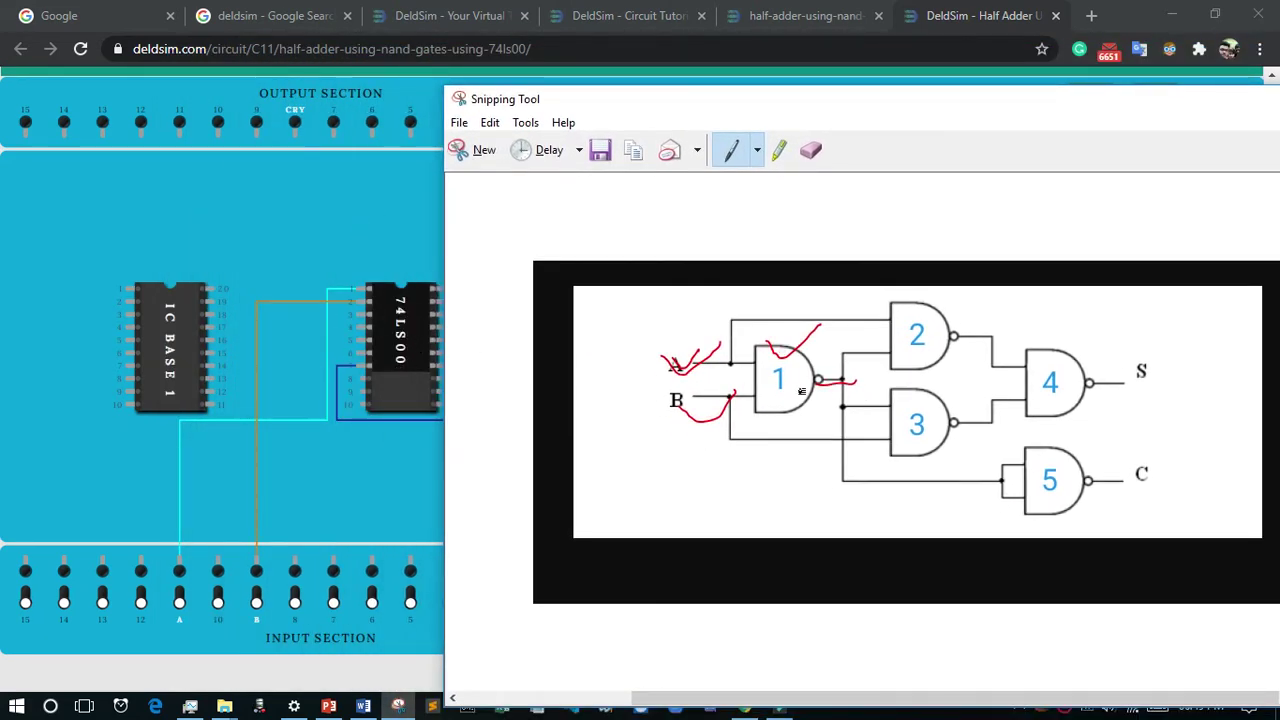
drag(832, 380, 866, 381)
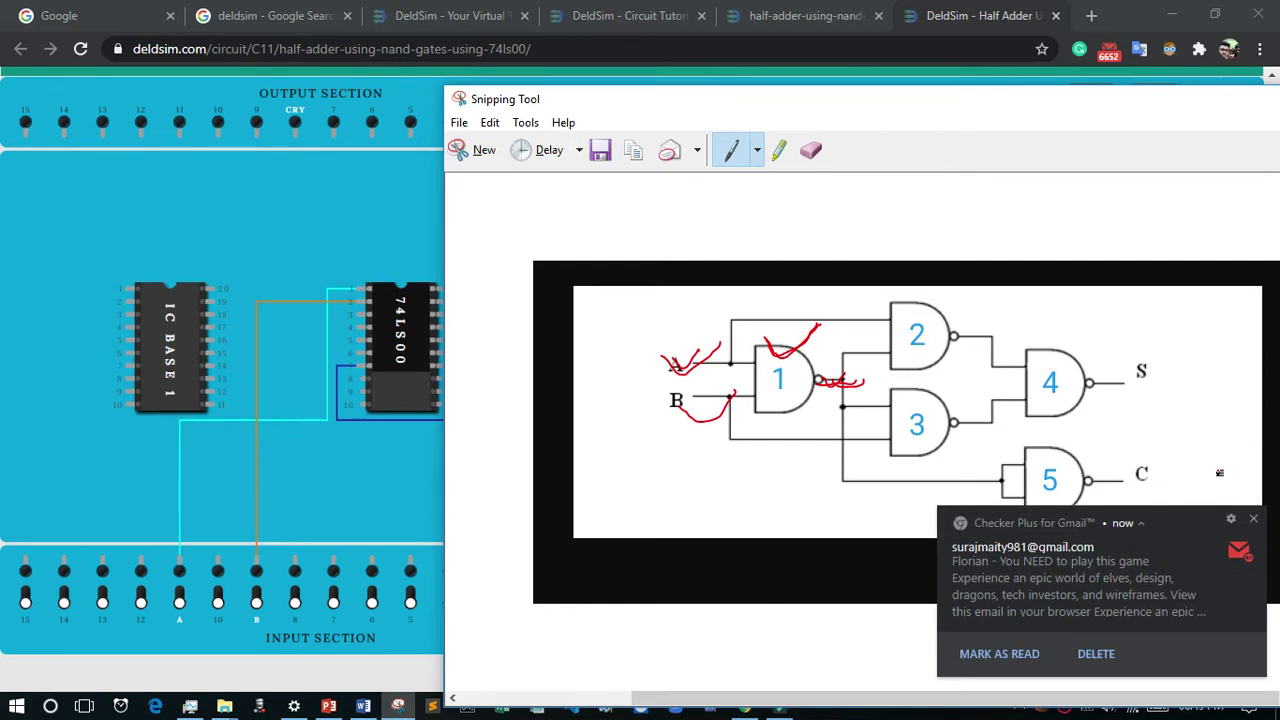
click(1253, 520)
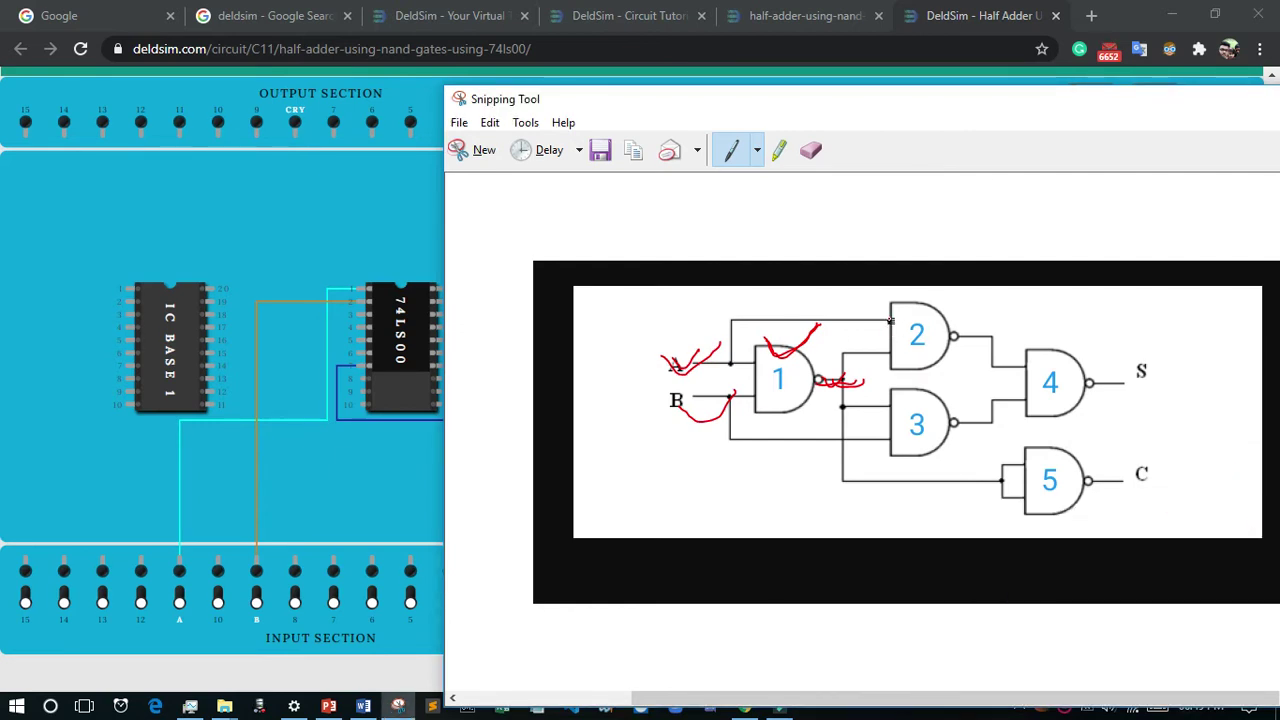
- Trace input A to gate 2 on the circuit diagram snip and wire input A to pin 4 of the first 74LS00
mouse_move(882, 300)
mouse_down()
mouse_move(929, 302)
mouse_move(955, 272)
mouse_up()
drag(864, 313, 874, 313)
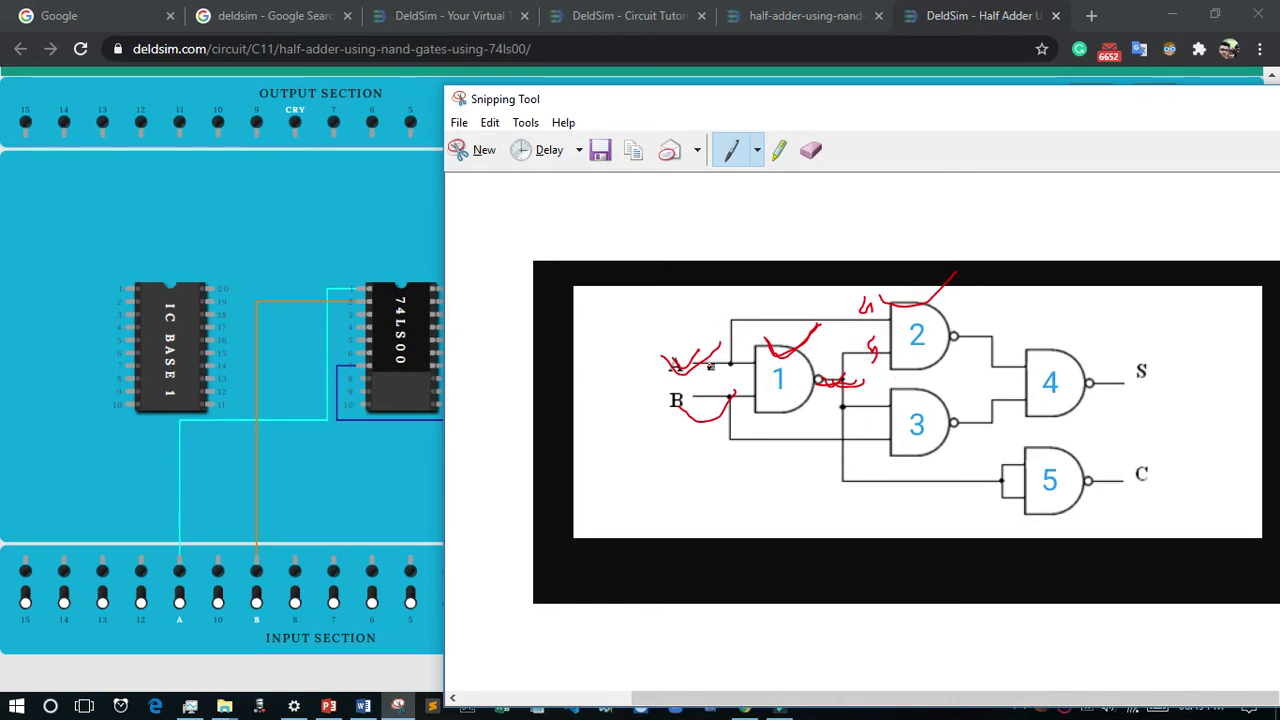
drag(760, 309, 900, 315)
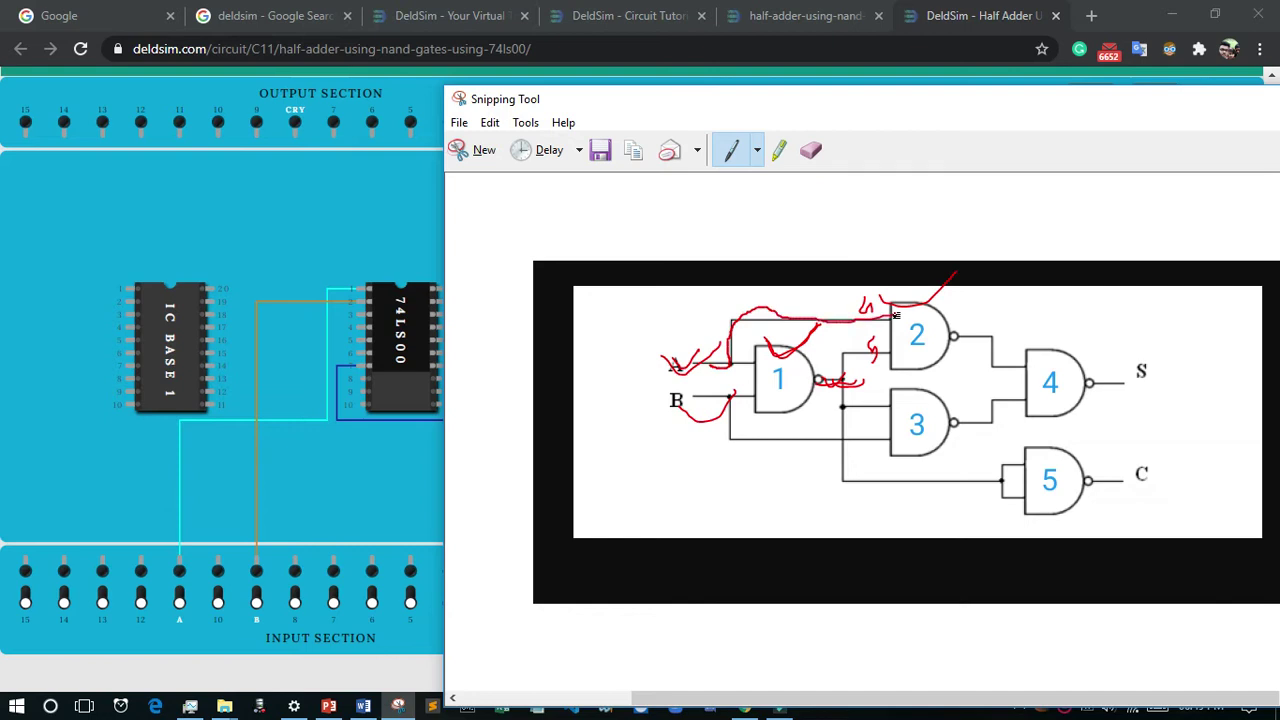
click(179, 570)
drag(179, 570, 362, 336)
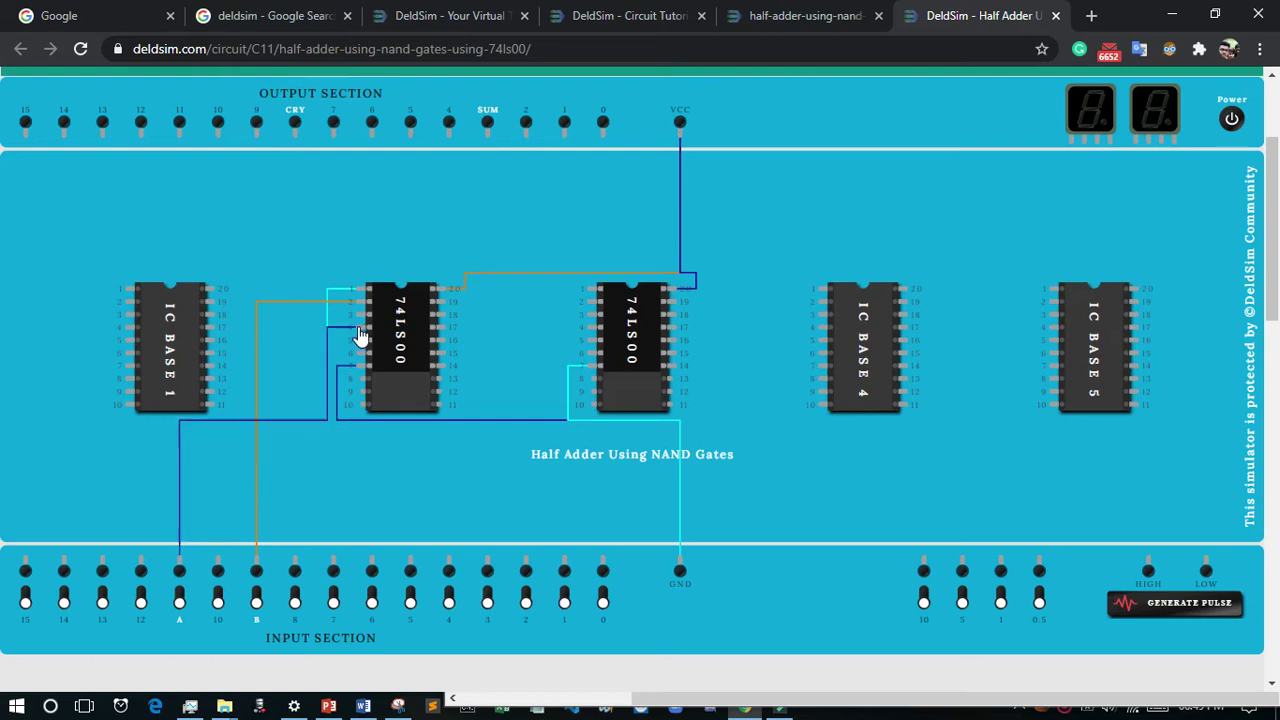
- Trace gate 1's output to gate 2's second input on the snip and wire pin 3 to pin 5 of the first 74LS00
click(398, 706)
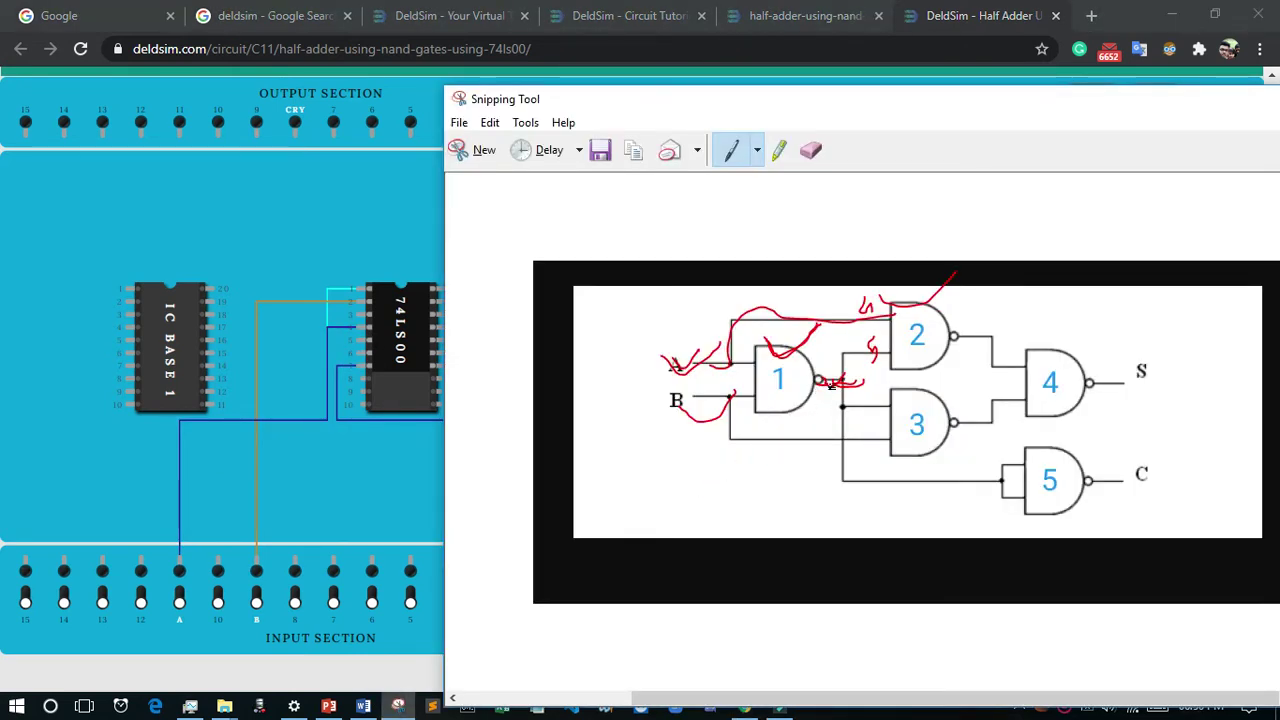
drag(782, 340, 816, 344)
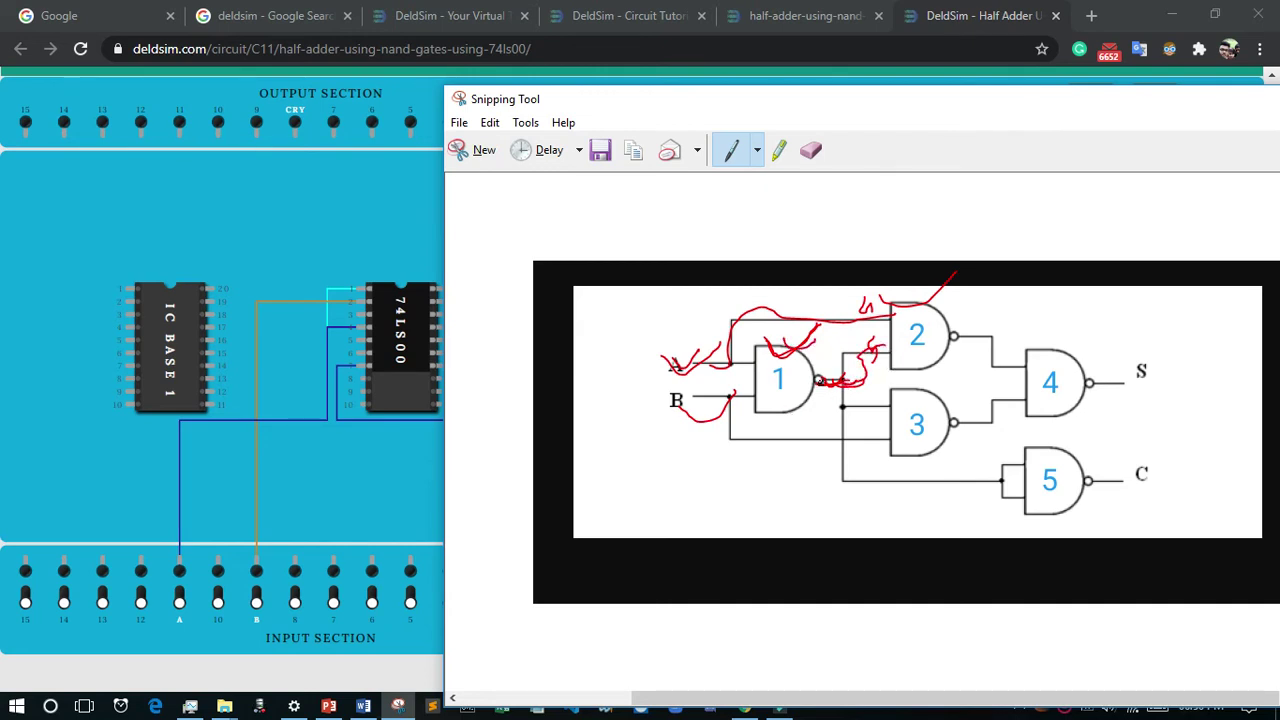
mouse_move(757, 385)
mouse_down()
mouse_move(765, 417)
mouse_move(820, 393)
mouse_up()
click(271, 312)
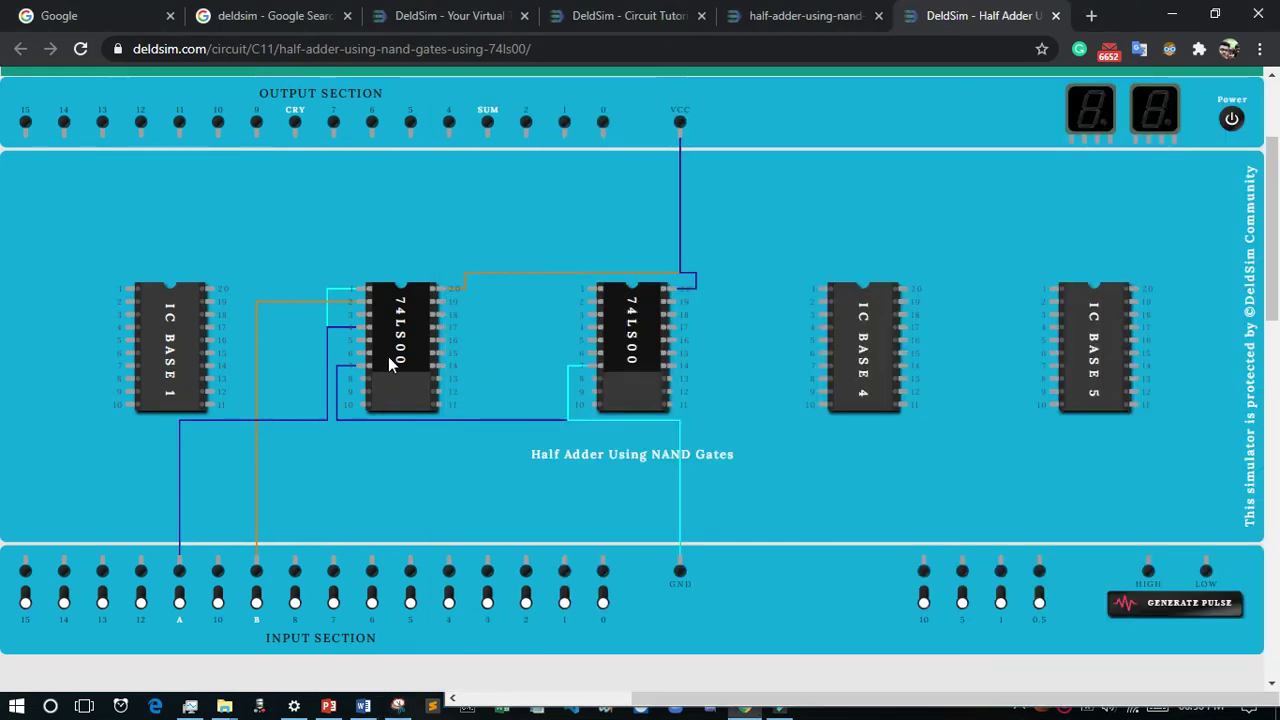
click(355, 314)
click(356, 341)
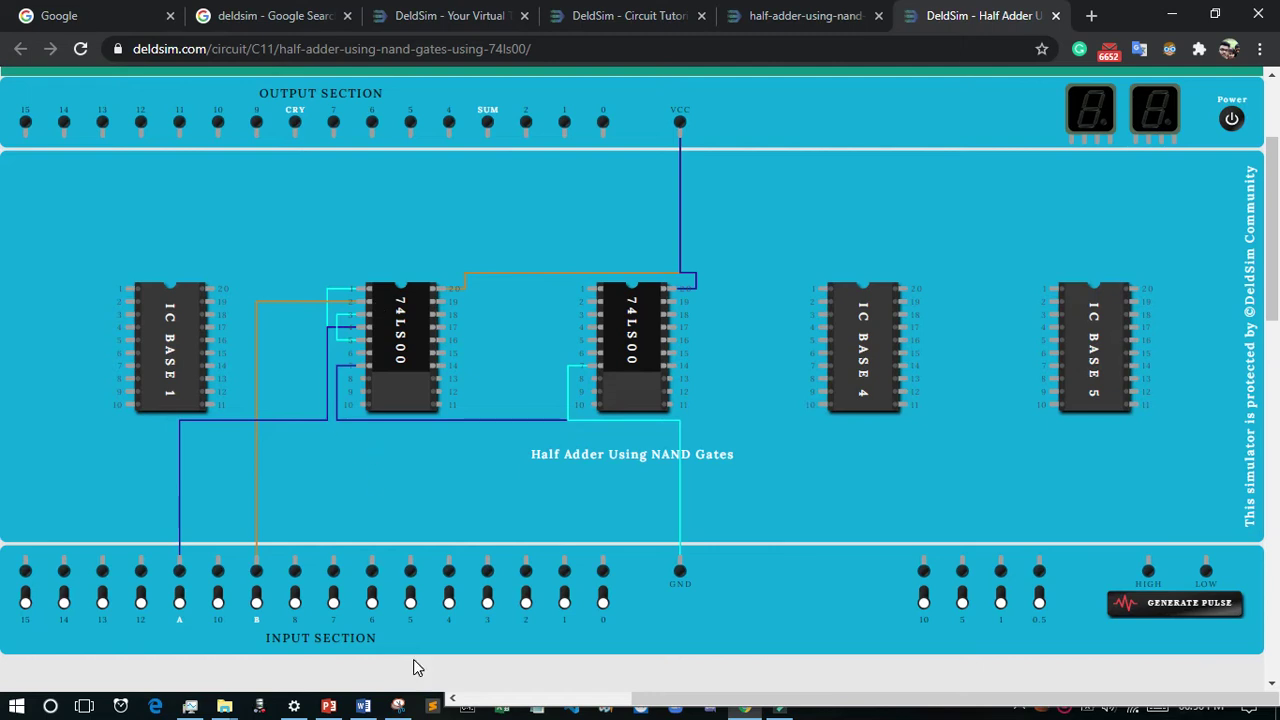
- Move the circuit diagram snip aside, tick gate 3, and erase the traced pen lines around gates 1 and 2
click(397, 706)
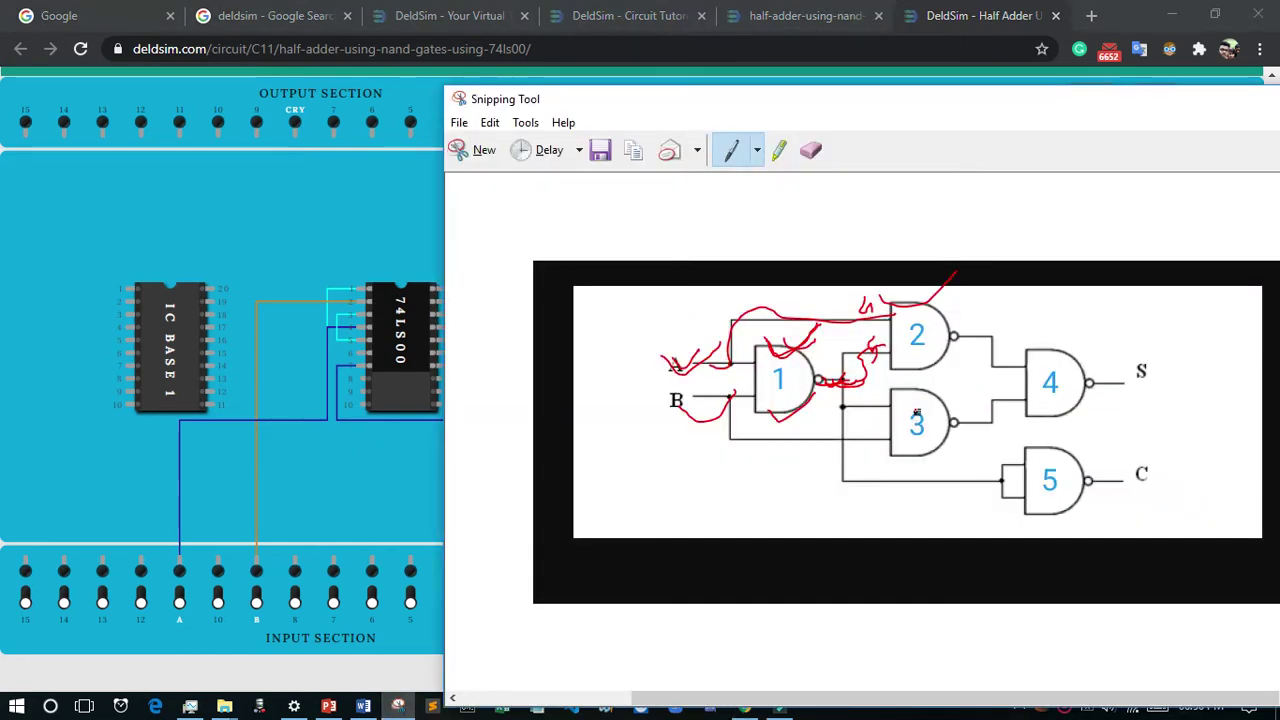
drag(875, 99, 1031, 131)
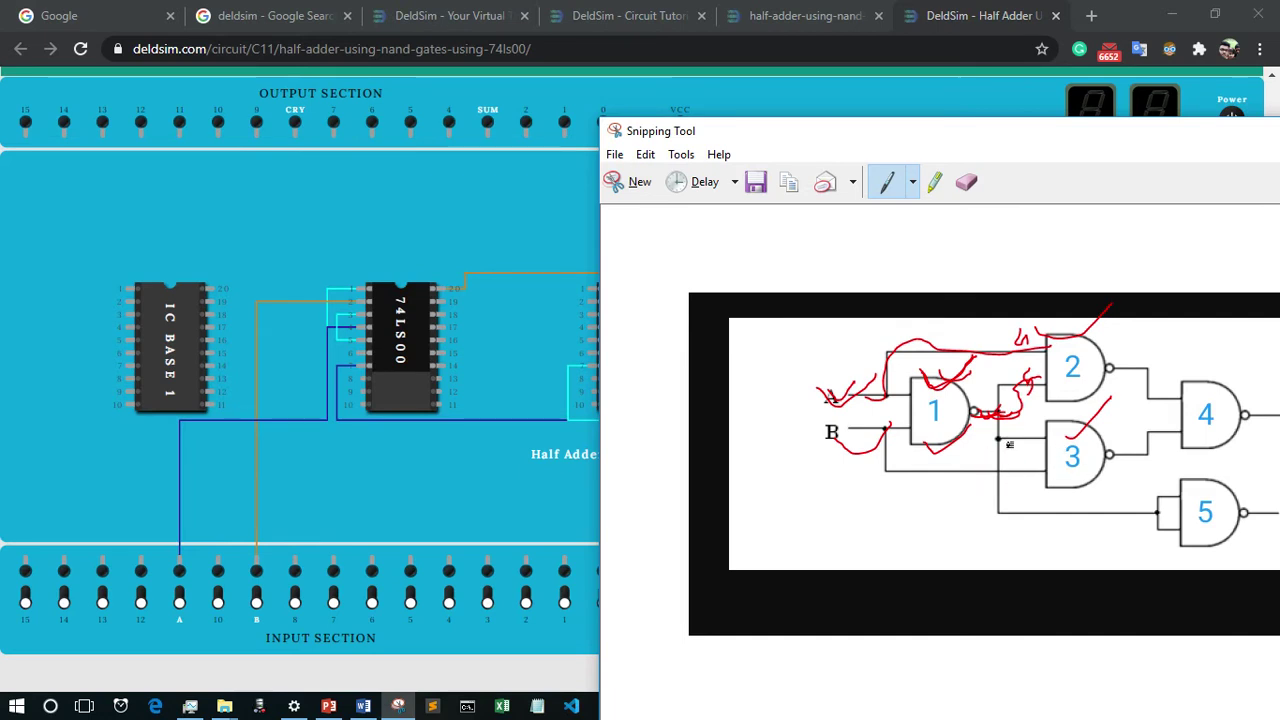
click(967, 182)
drag(930, 370, 1052, 392)
drag(1132, 352, 1088, 362)
click(886, 182)
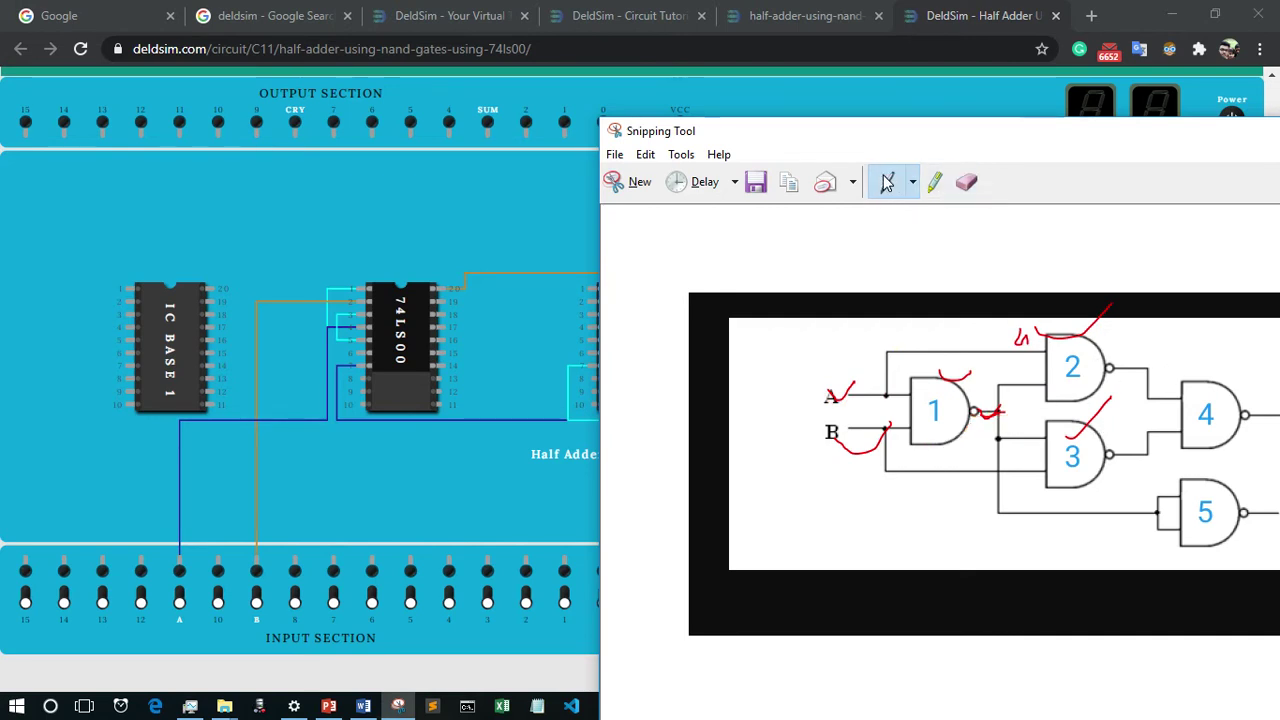
- Trace gate 1's output to gate 3's first input on the snip and wire pin 3 to pin 19 of the first 74LS00
drag(928, 388, 960, 377)
drag(1022, 342, 1088, 330)
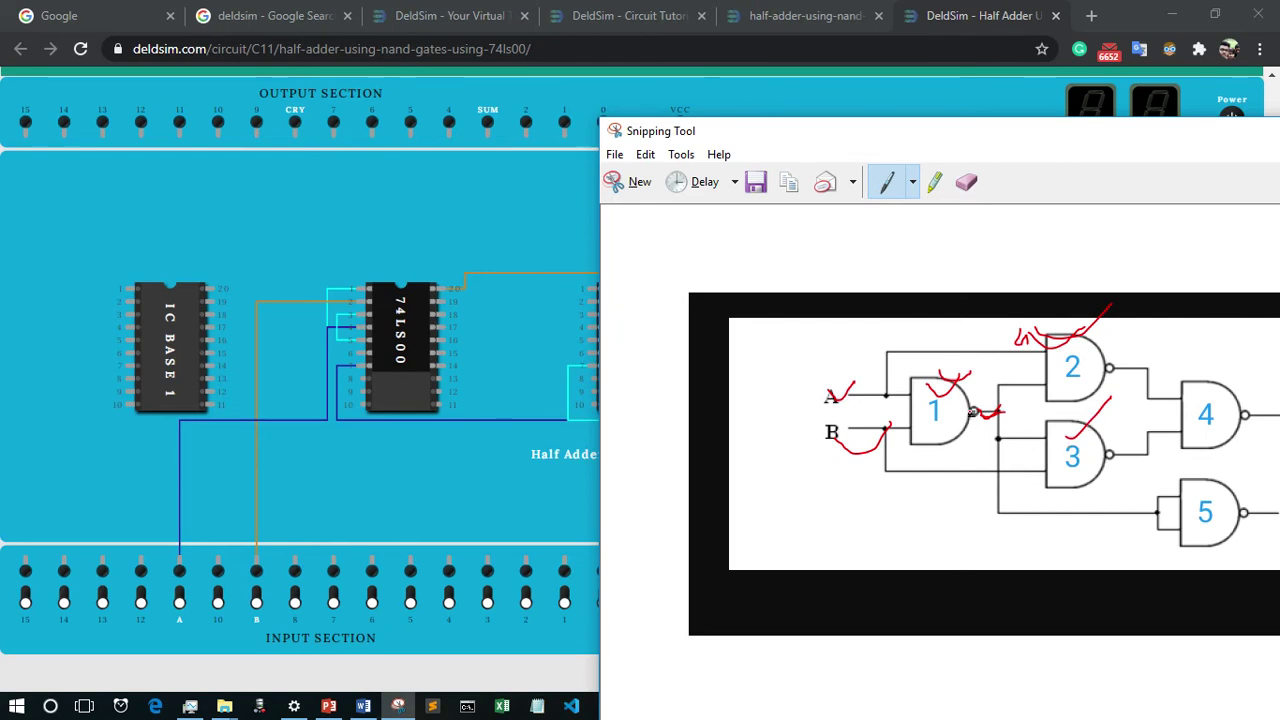
drag(1067, 436, 1110, 400)
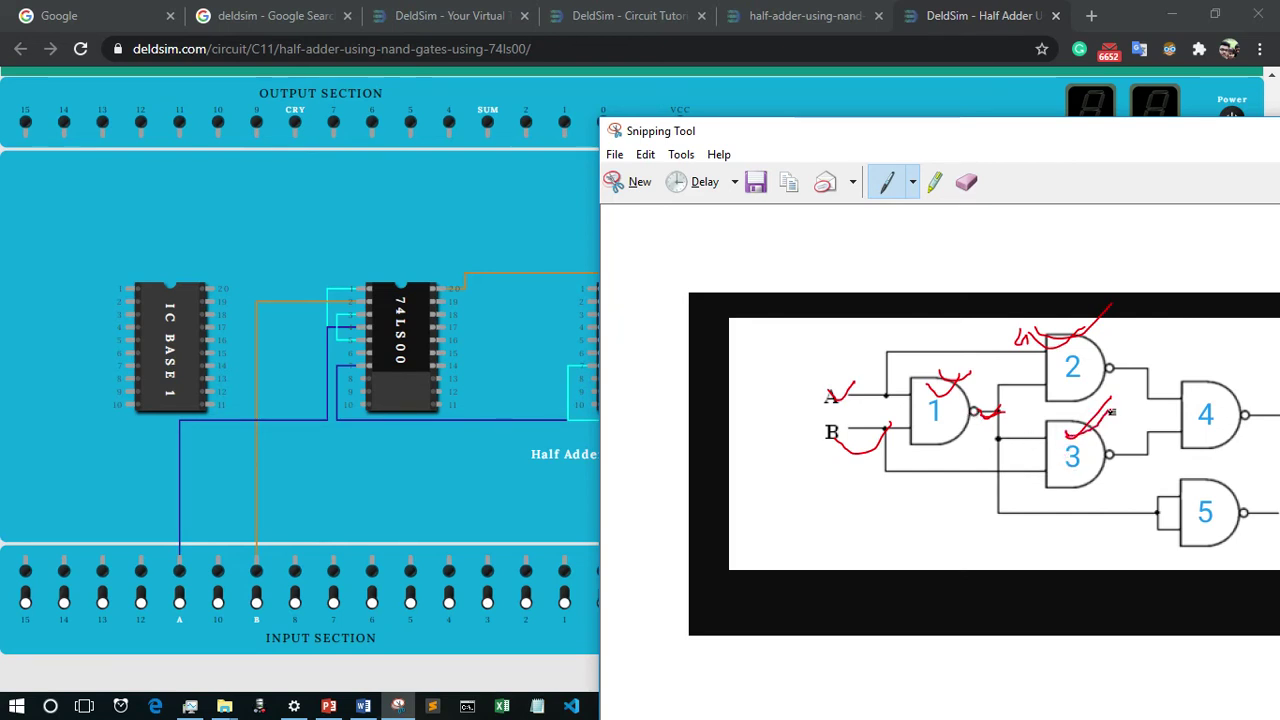
drag(978, 416, 1007, 418)
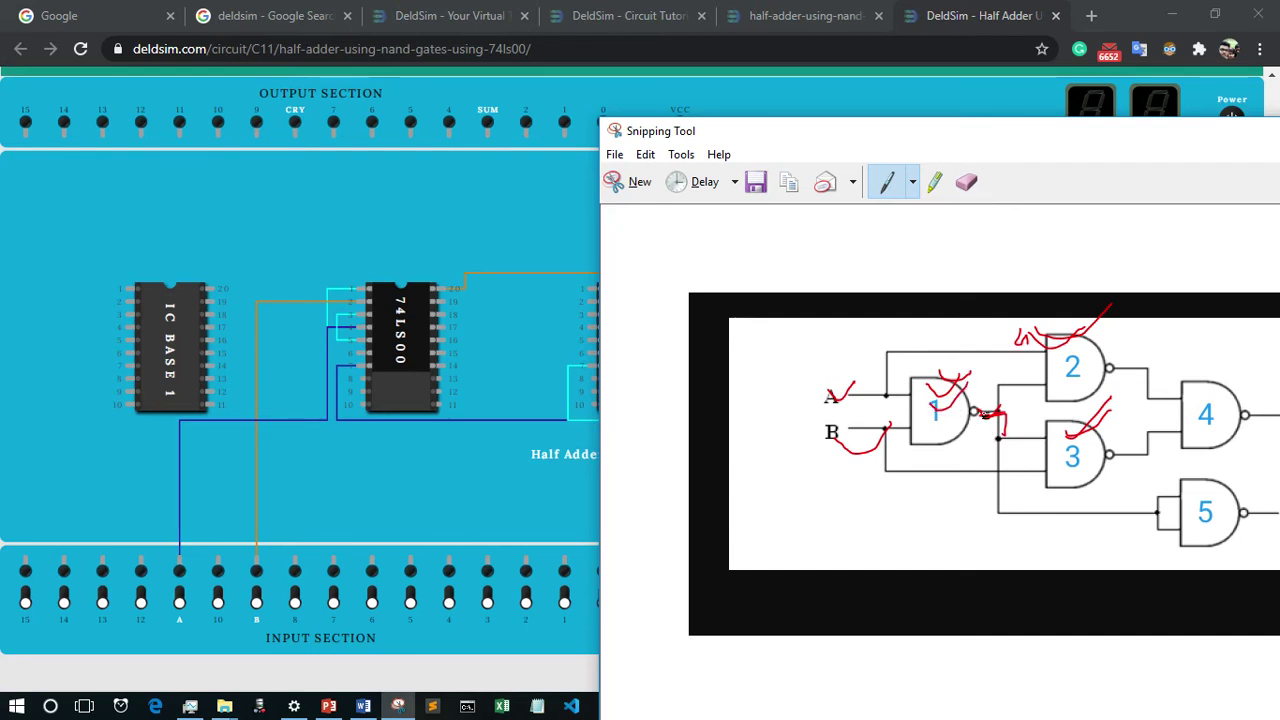
drag(1000, 437, 1036, 436)
click(1190, 22)
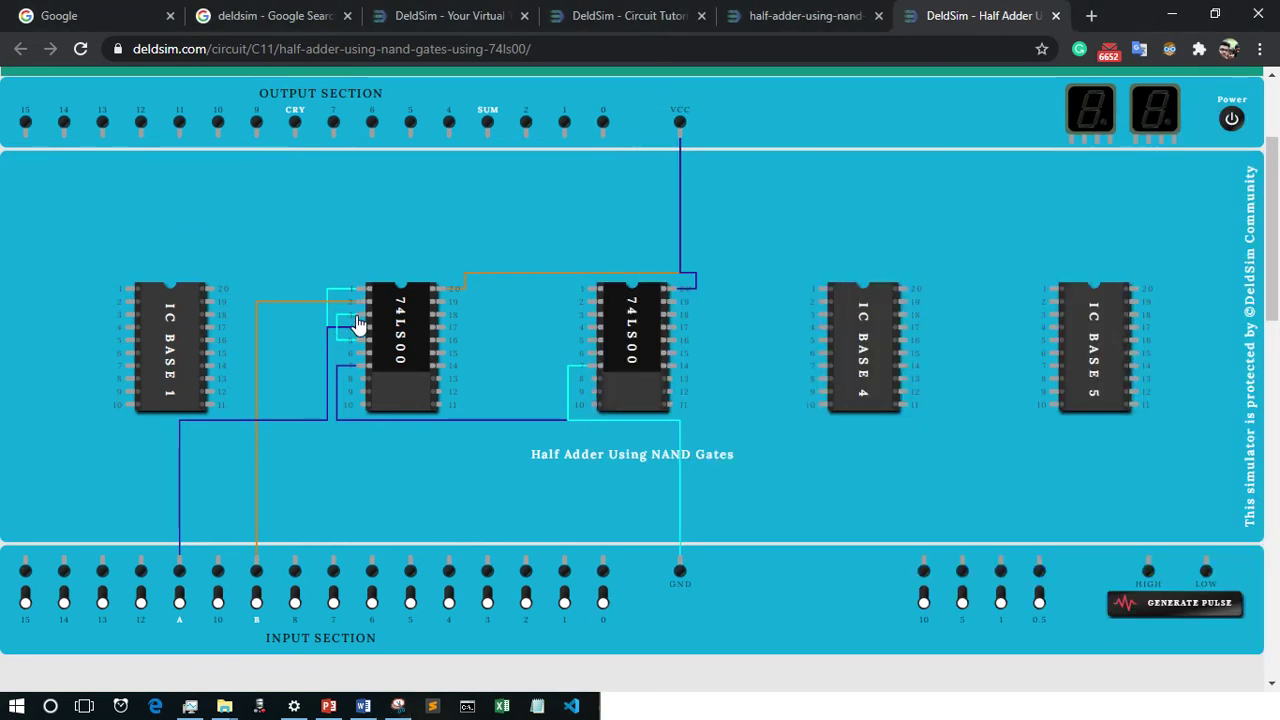
mouse_move(486, 314)
mouse_down()
mouse_move(460, 303)
mouse_move(444, 313)
mouse_up()
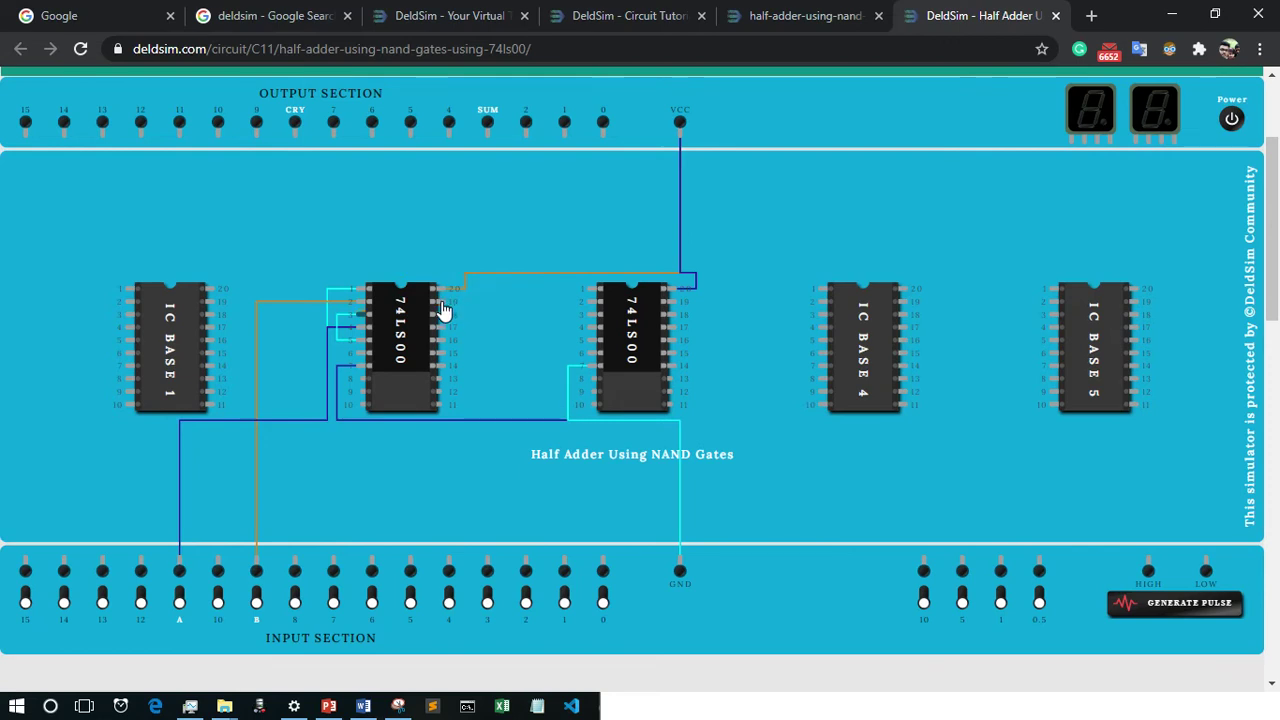
- Trace input B to gate 3's second input on the snip and wire pin 18 of the first 74LS00 to input B
click(398, 706)
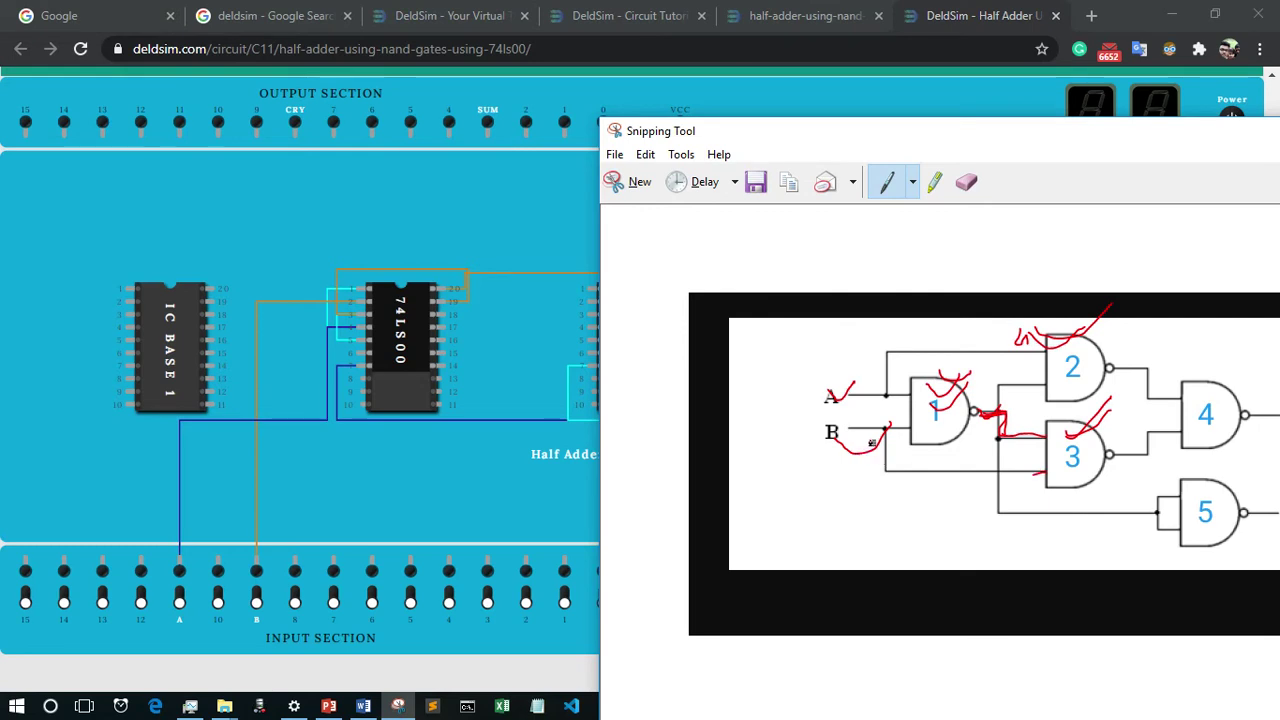
mouse_move(852, 432)
mouse_down()
mouse_move(917, 474)
mouse_move(978, 462)
mouse_move(1030, 476)
mouse_up()
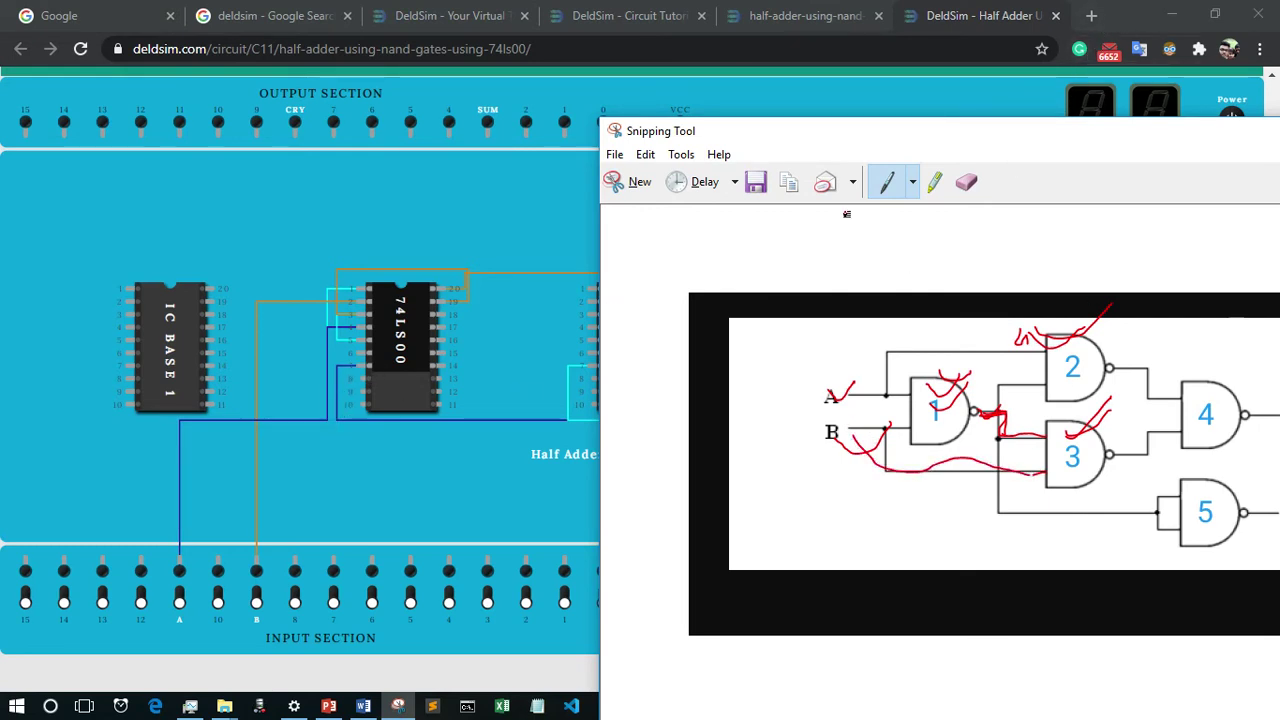
click(1119, 14)
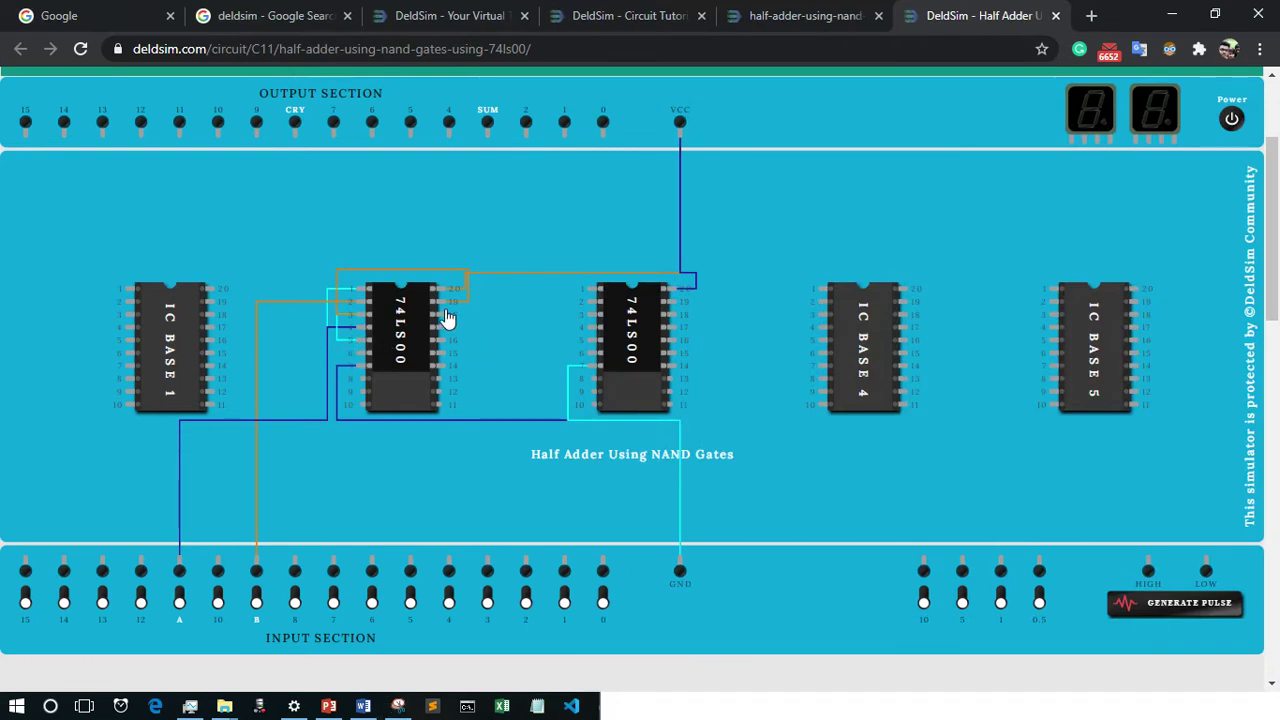
drag(460, 311, 257, 570)
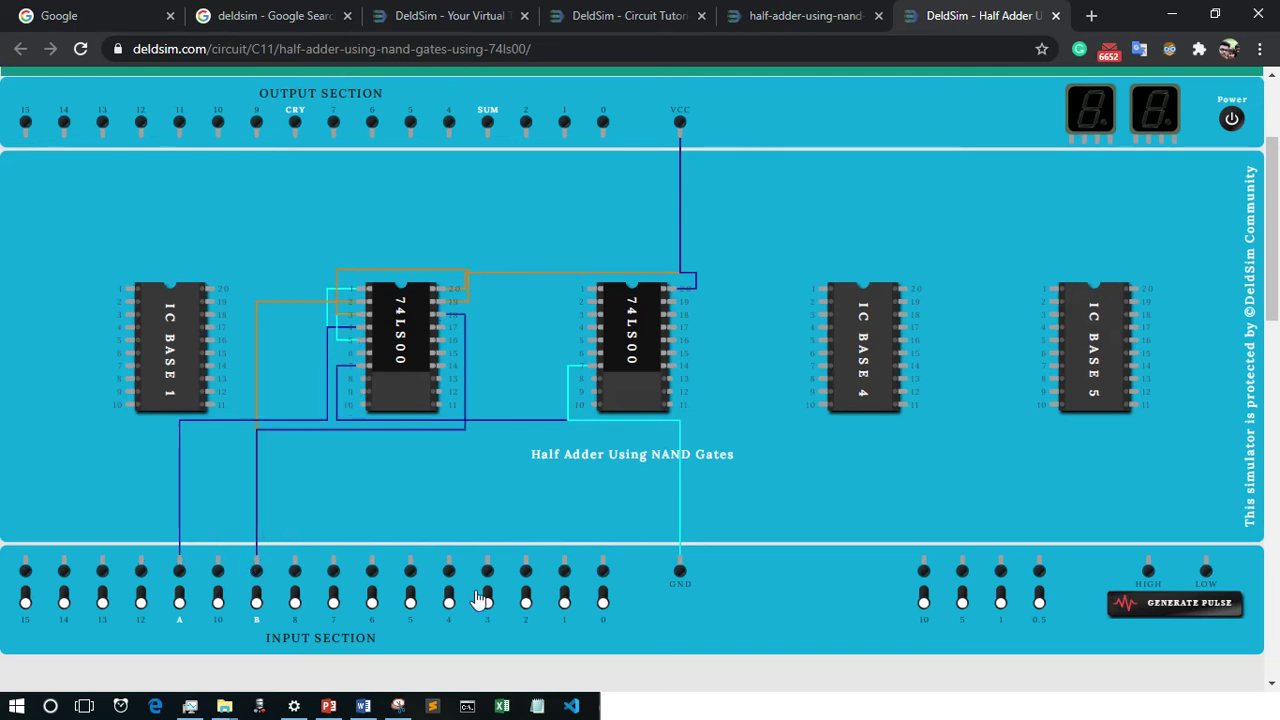
- Mark gate 3's output with a pen stroke on the circuit diagram snip
click(398, 706)
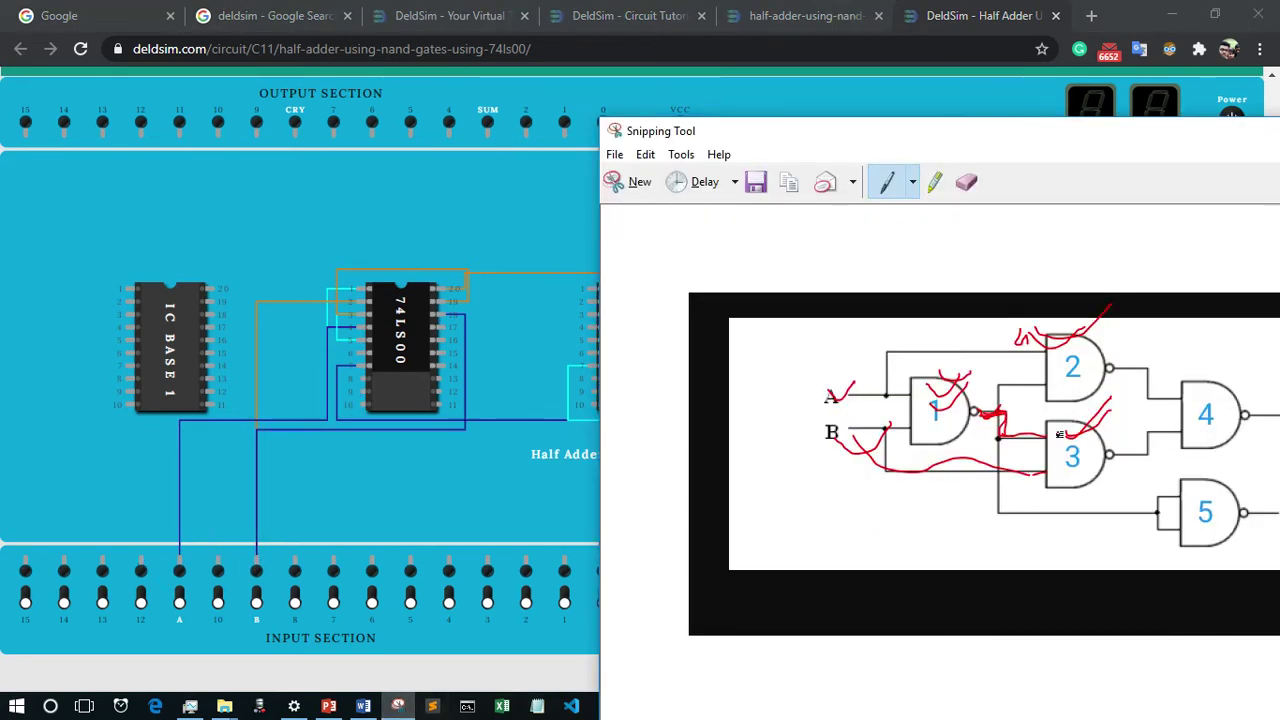
drag(1110, 458, 1136, 455)
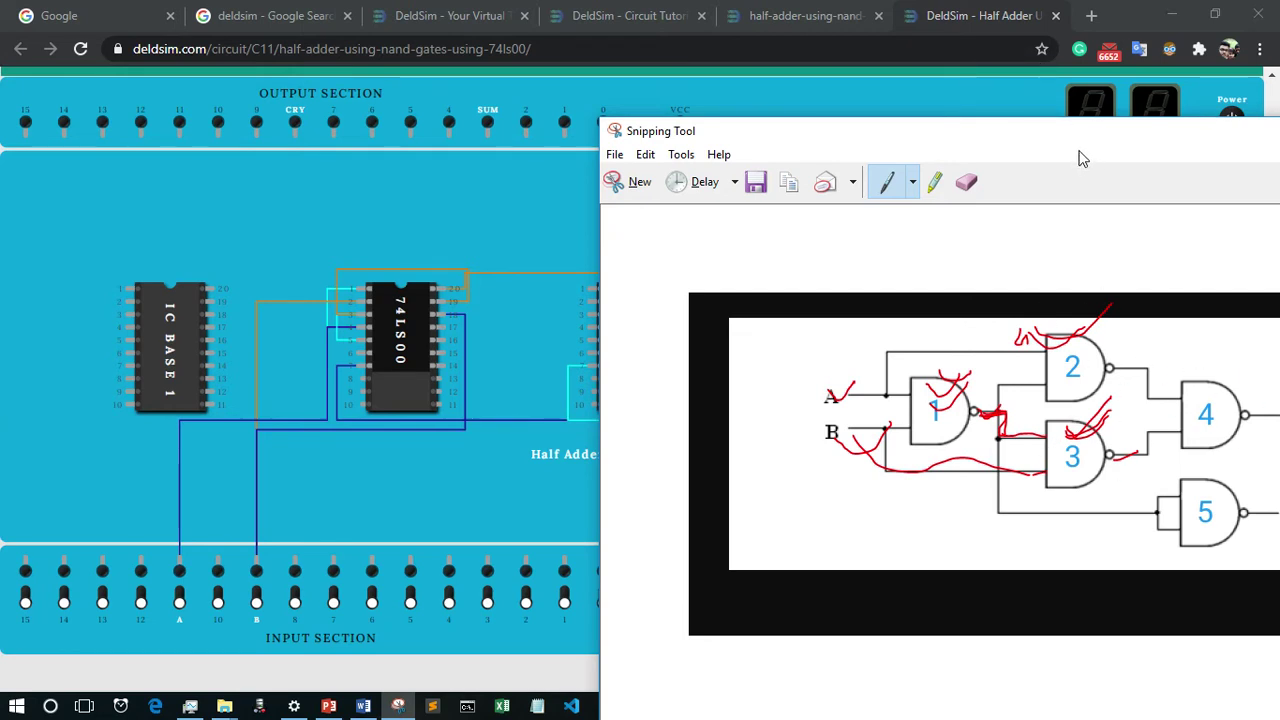
- Tick gate 4 on the circuit diagram snip and trace the outputs of gates 2 and 3 to its inputs
drag(1072, 143, 1023, 294)
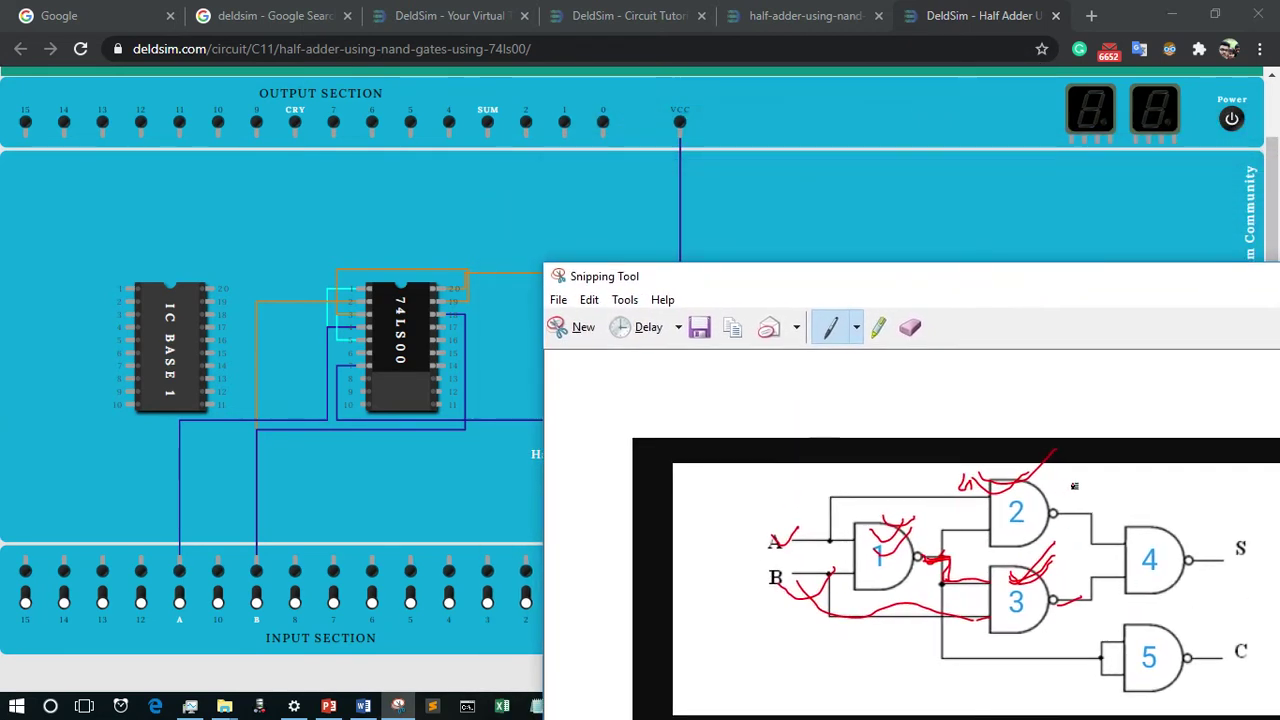
mouse_move(1122, 520)
mouse_down()
mouse_move(1192, 507)
mouse_move(1161, 528)
mouse_move(1127, 524)
mouse_move(1142, 544)
mouse_move(1196, 515)
mouse_up()
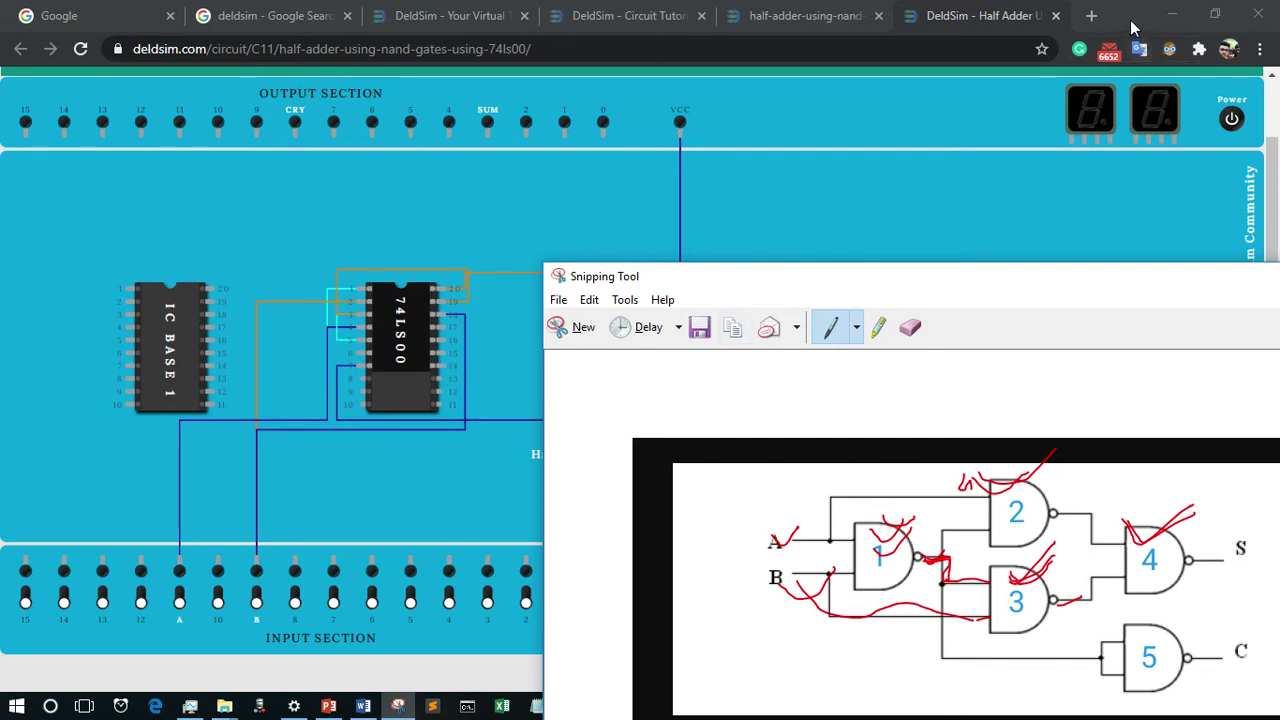
mouse_move(1050, 513)
mouse_down()
mouse_move(1093, 518)
mouse_move(1093, 538)
mouse_move(1125, 548)
mouse_up()
mouse_move(1060, 603)
mouse_down()
mouse_move(1096, 611)
mouse_move(1112, 574)
mouse_up()
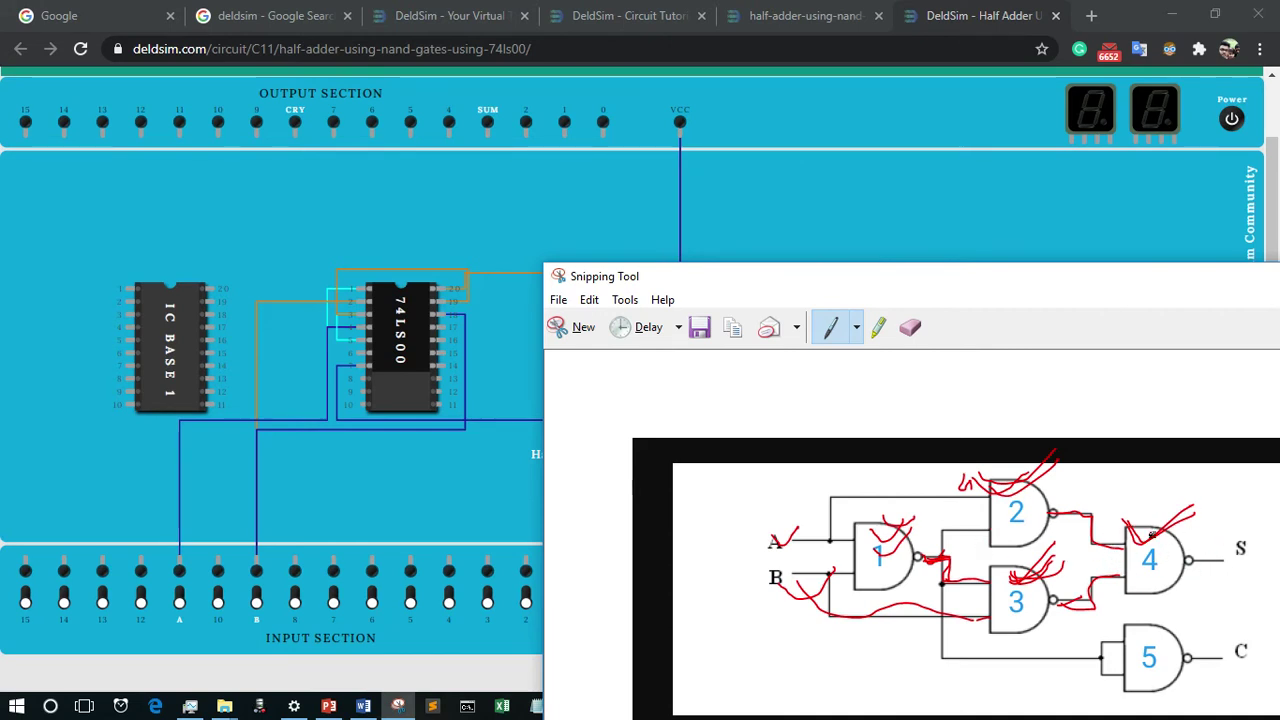
click(1120, 17)
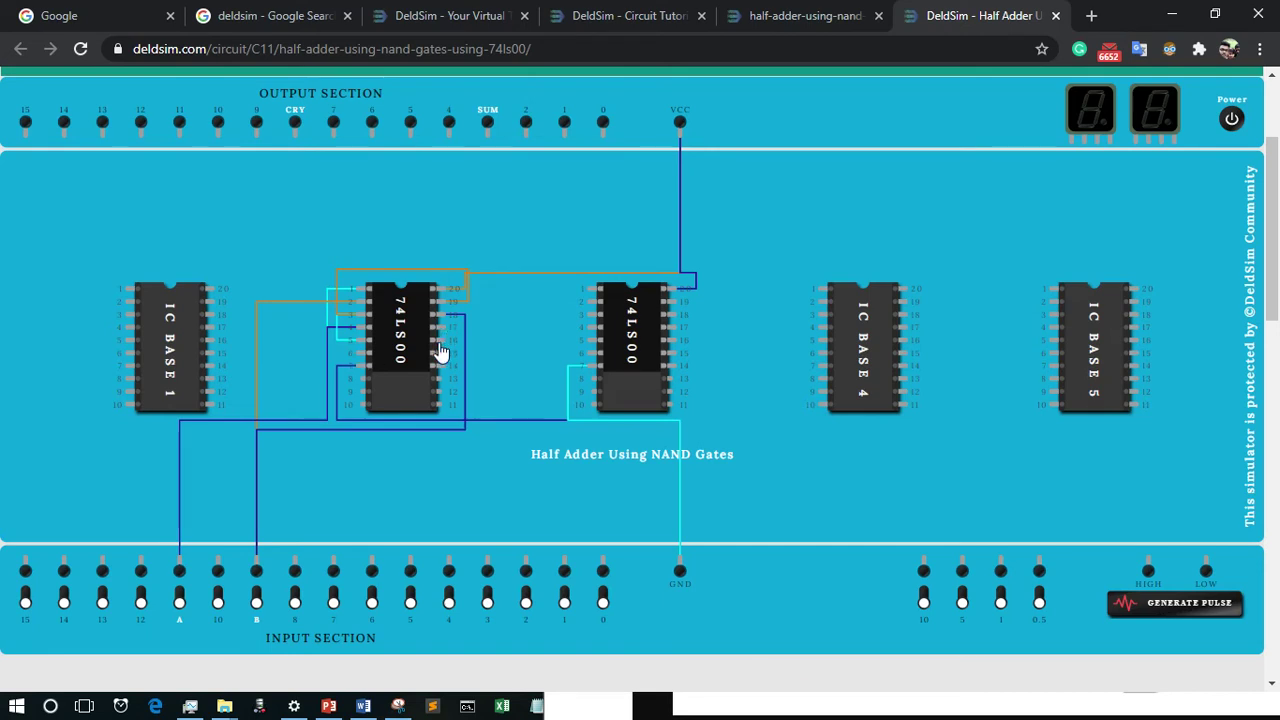
- Check gate 4 on the snip and wire pin 6 to pin 16 of the first 74LS00
click(398, 706)
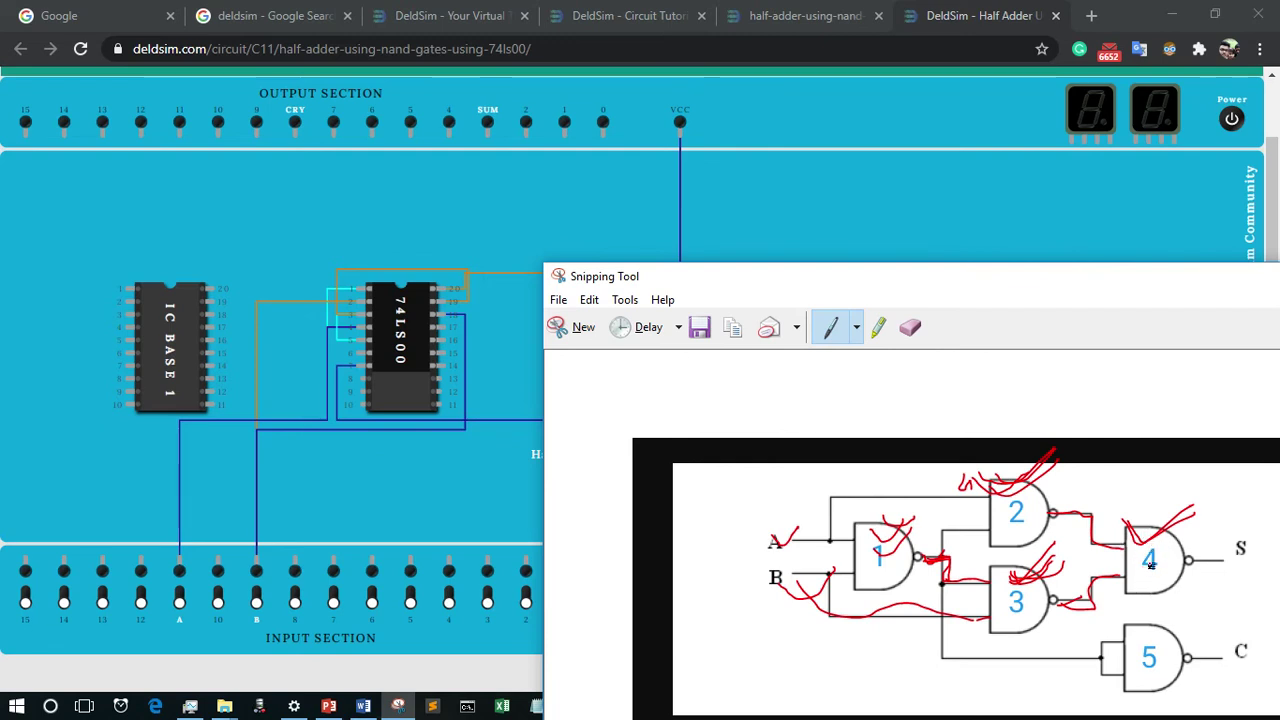
click(1120, 12)
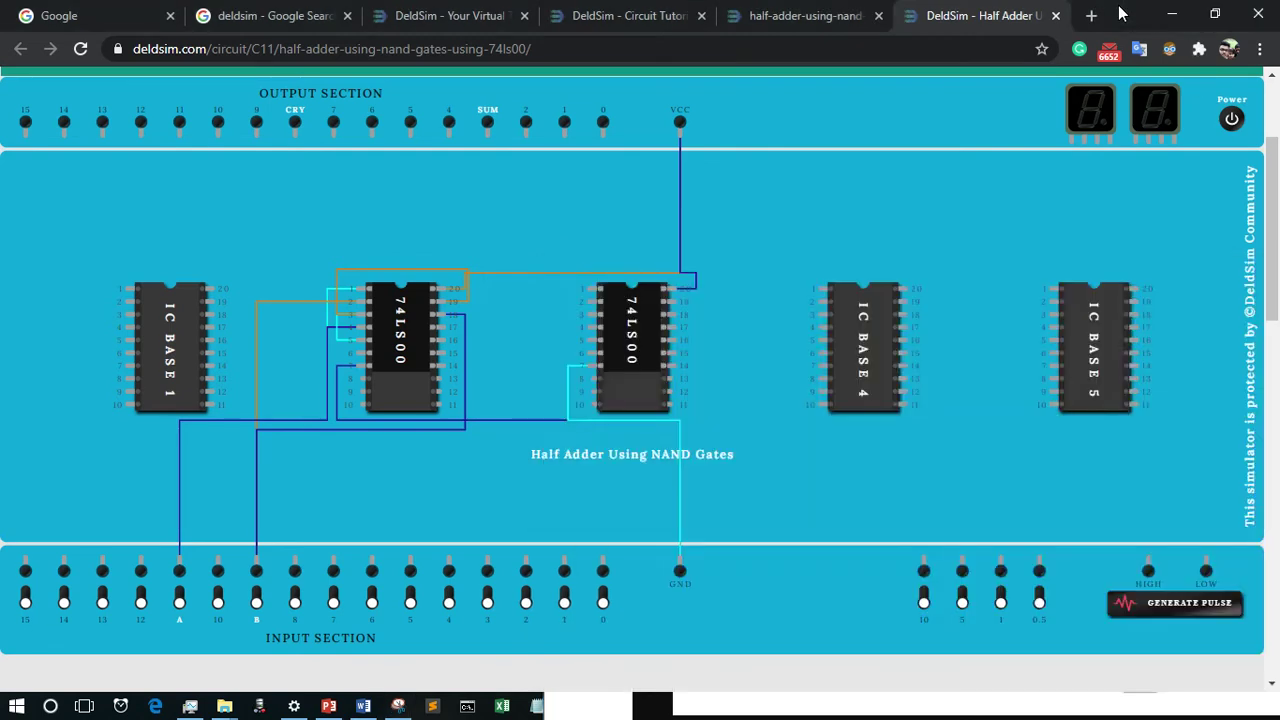
click(358, 351)
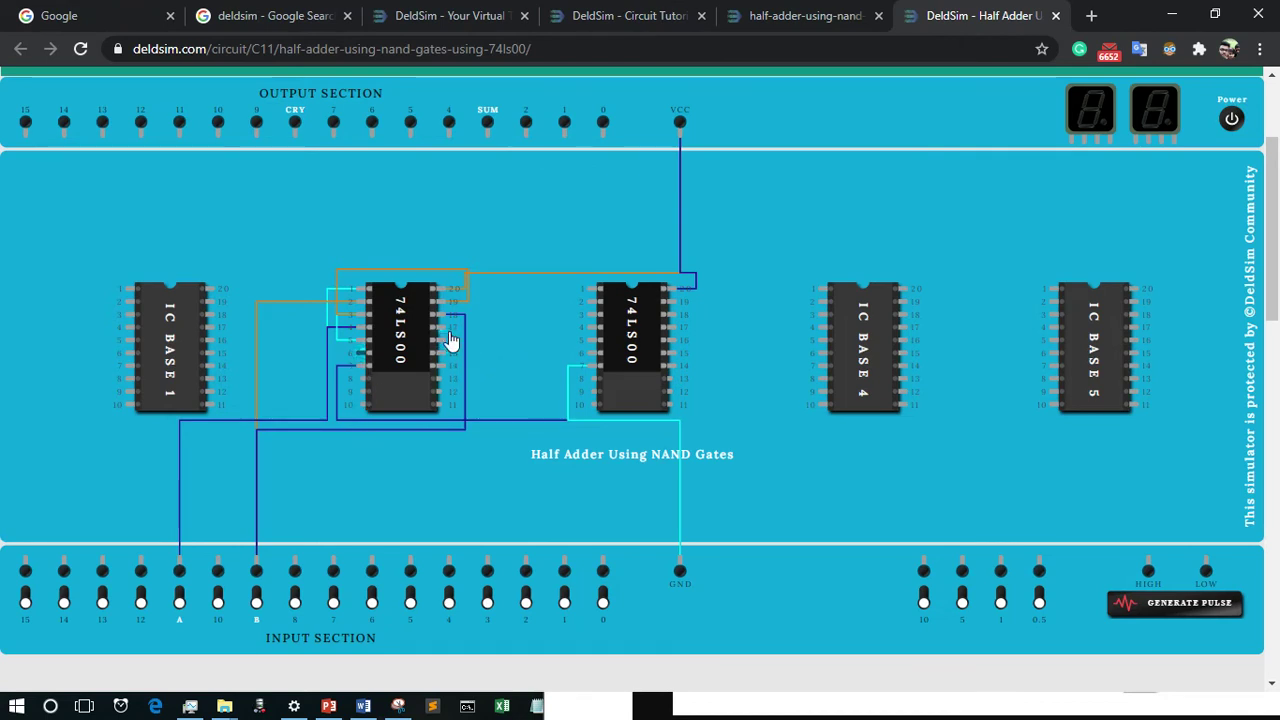
click(451, 342)
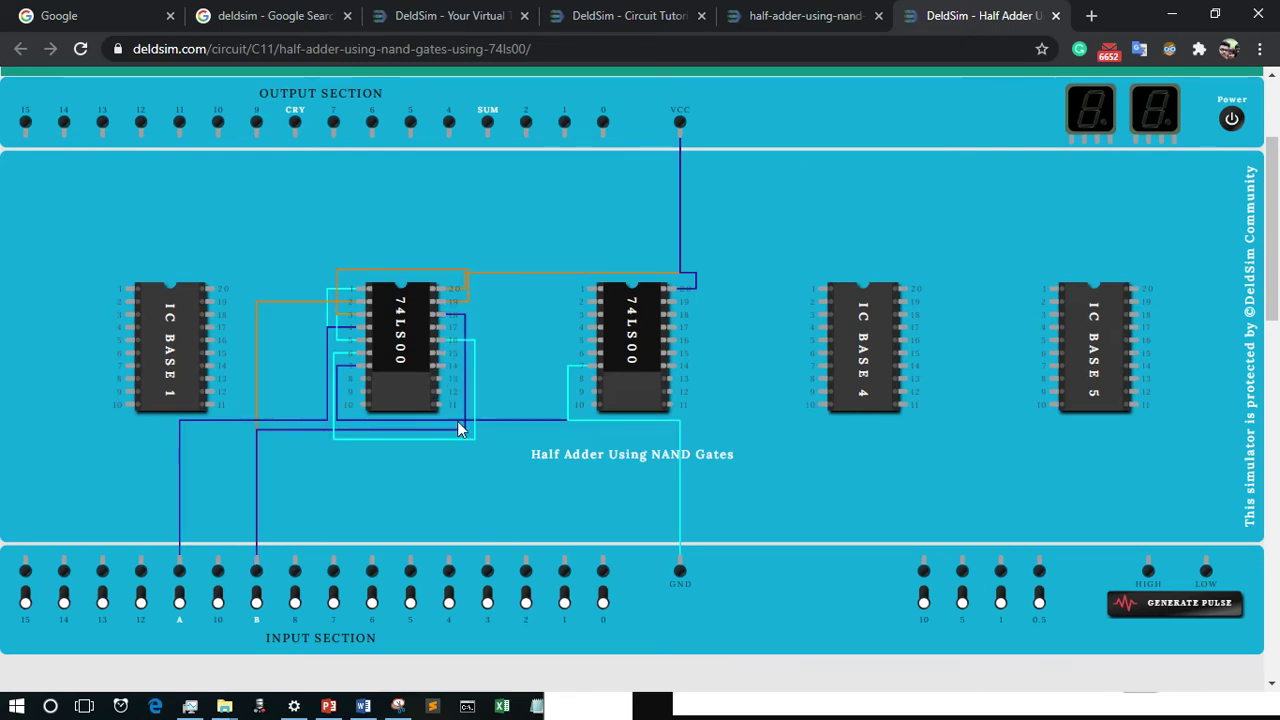
- Retrace gate 3's output to gate 4 on the snip and wire pin 17 to pin 15 of the first 74LS00
click(398, 706)
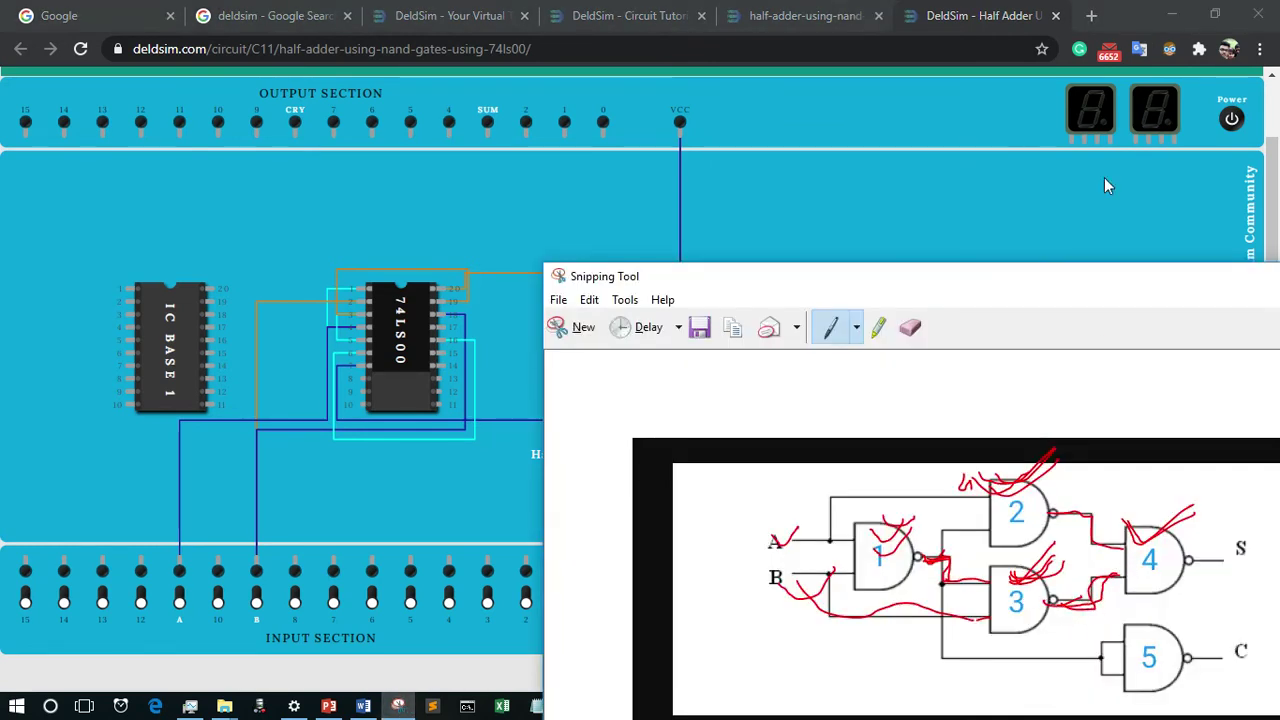
click(1113, 18)
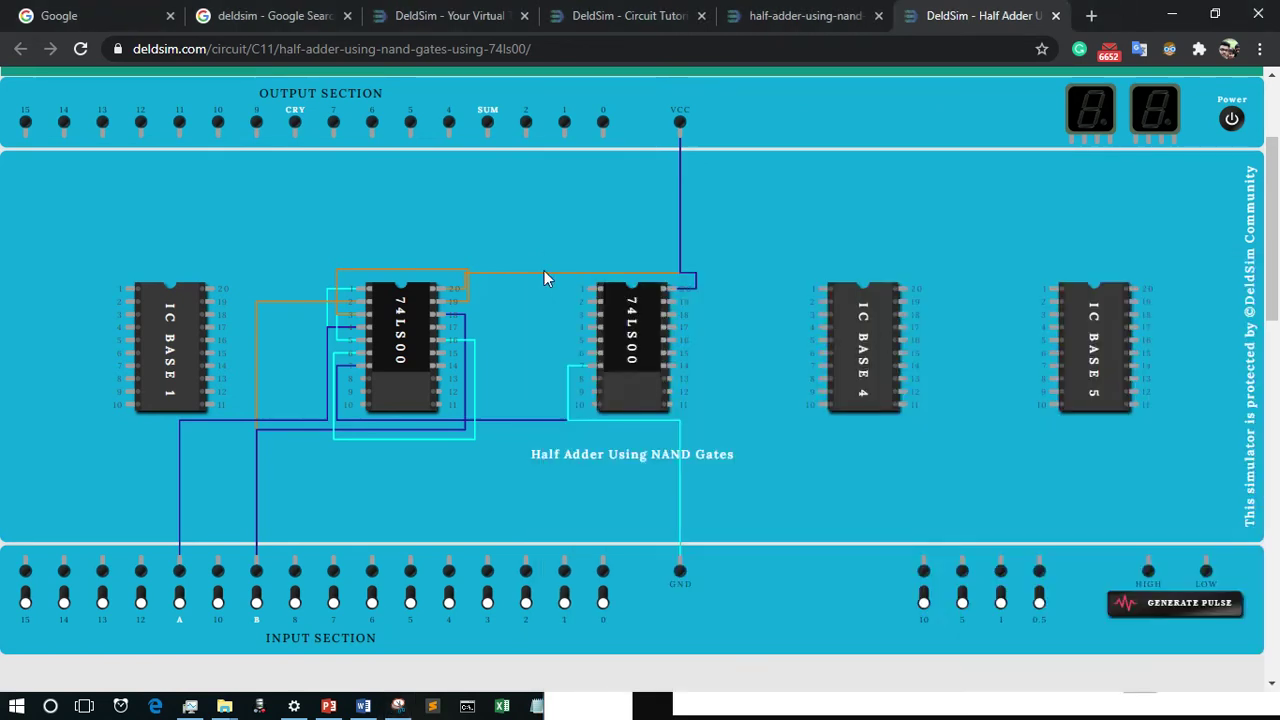
click(446, 354)
- Circle output S on the circuit diagram snip and wire pin 14 of the first 74LS00 to the SUM output
click(405, 705)
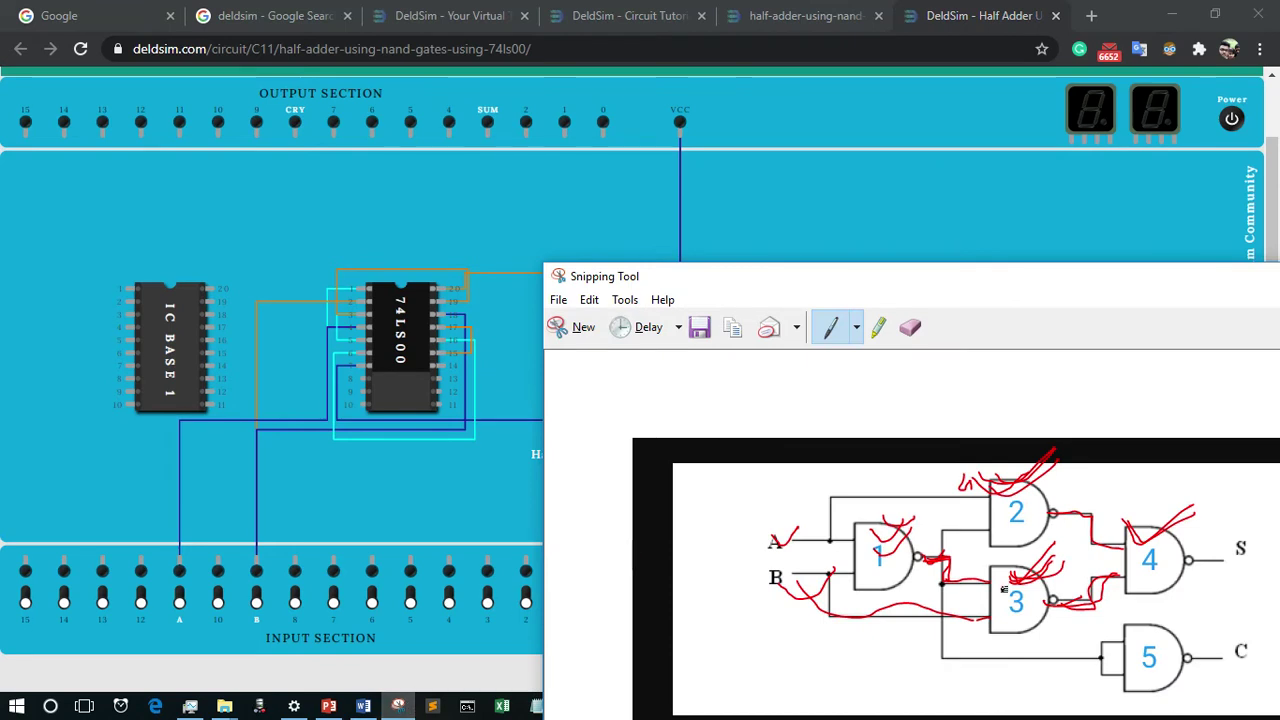
mouse_move(1191, 568)
mouse_down()
mouse_move(1235, 558)
mouse_move(1245, 497)
mouse_up()
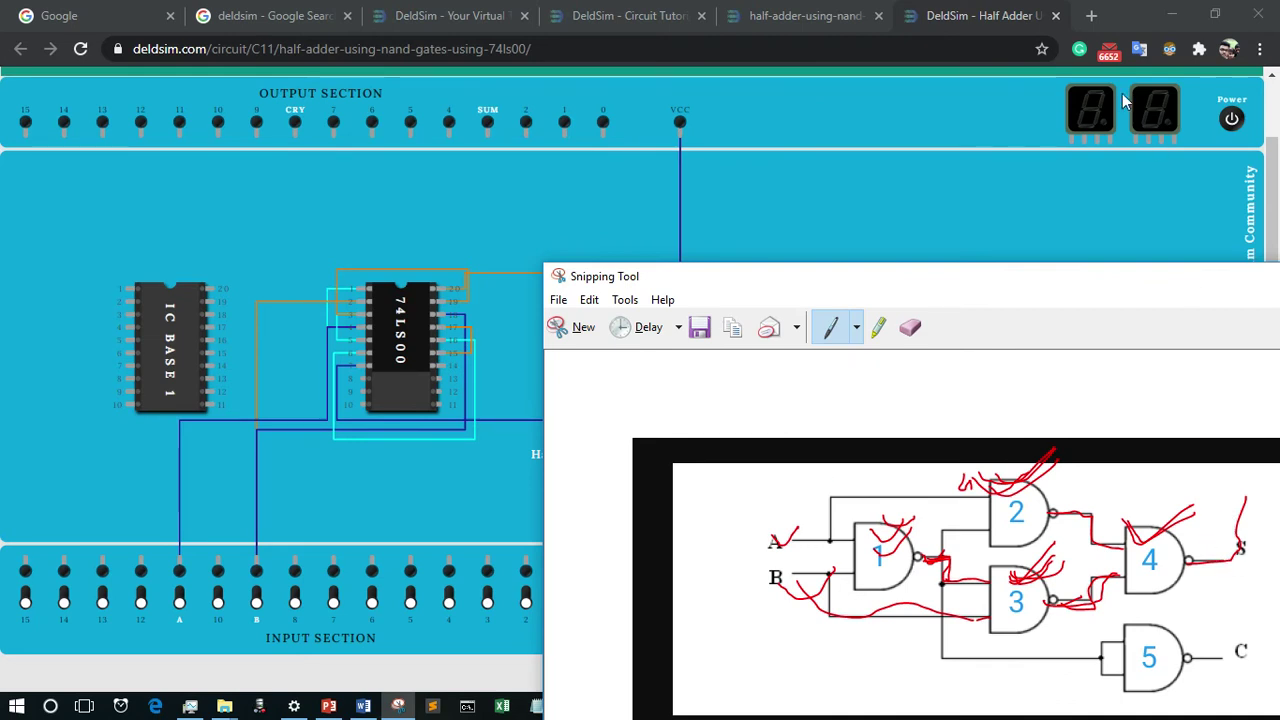
mouse_move(1244, 527)
mouse_down()
mouse_move(1200, 540)
mouse_move(1250, 505)
mouse_move(1245, 585)
mouse_up()
click(905, 332)
click(1244, 530)
click(830, 327)
mouse_move(1238, 532)
mouse_down()
mouse_move(1230, 580)
mouse_move(1248, 530)
mouse_up()
click(1120, 14)
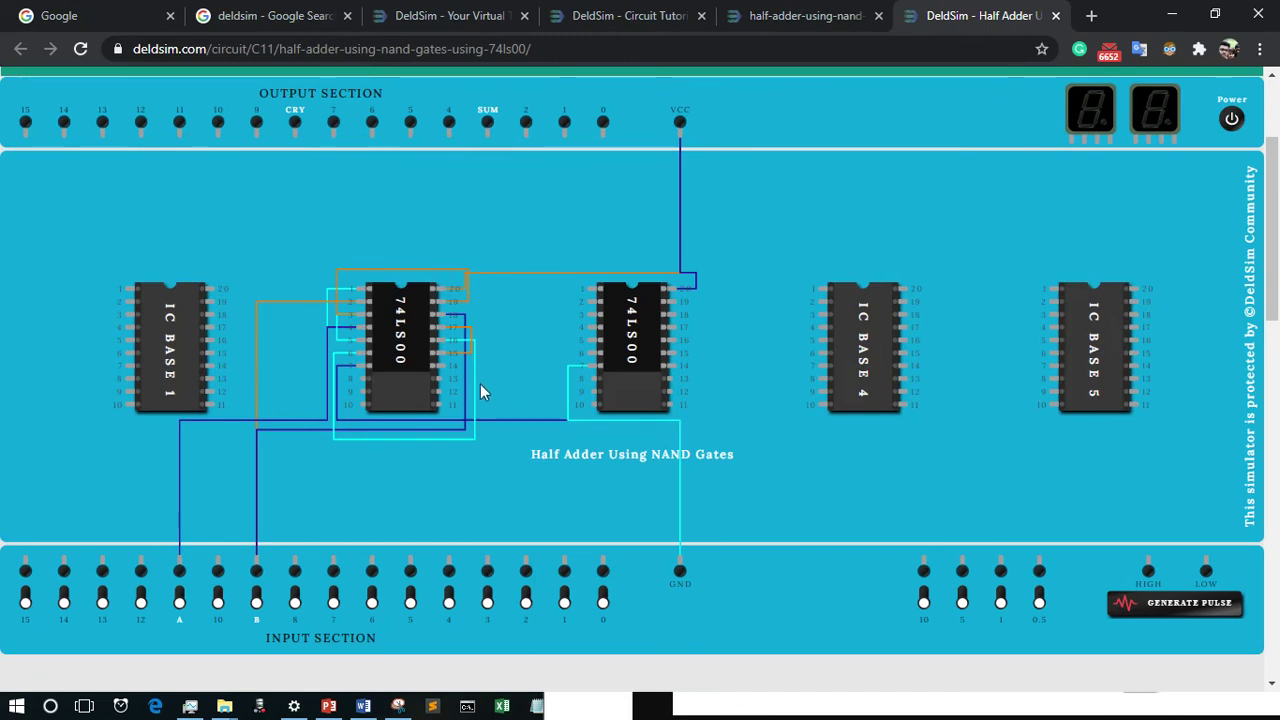
drag(521, 318, 488, 132)
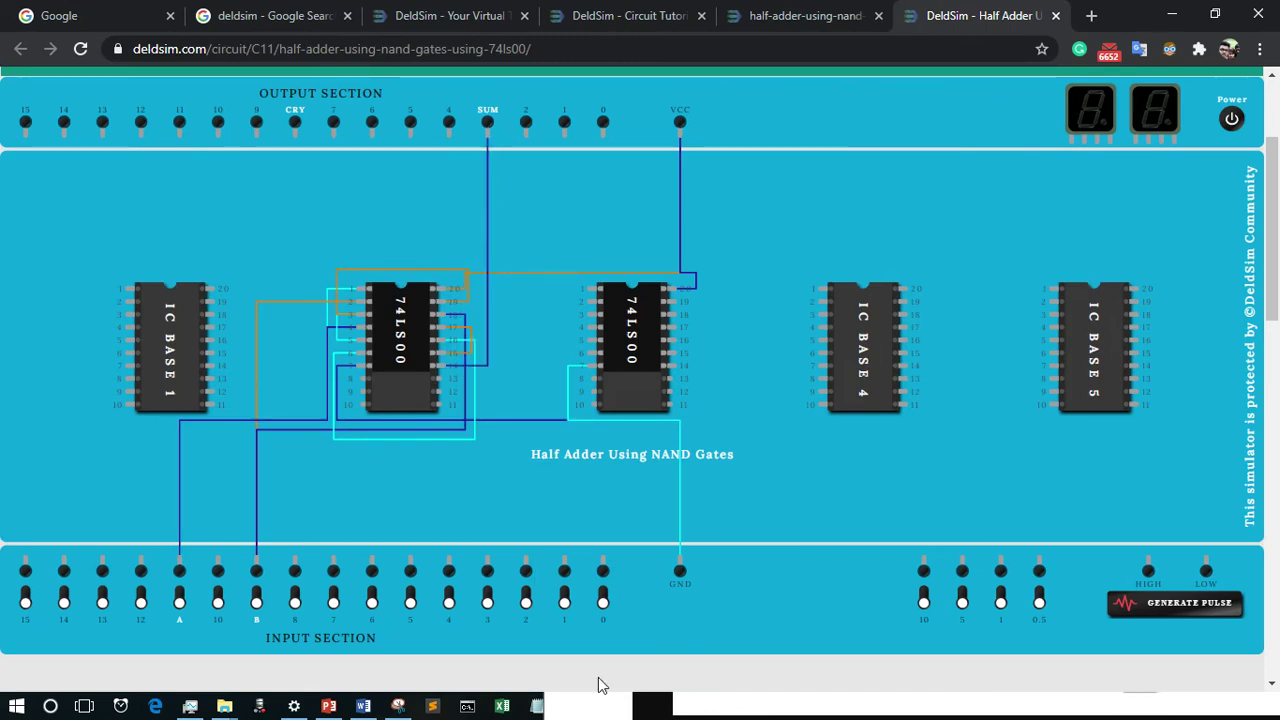
- Move the circuit diagram snip into full view, tick gate 5, and mark output C with the pen
click(398, 706)
drag(826, 285, 645, 208)
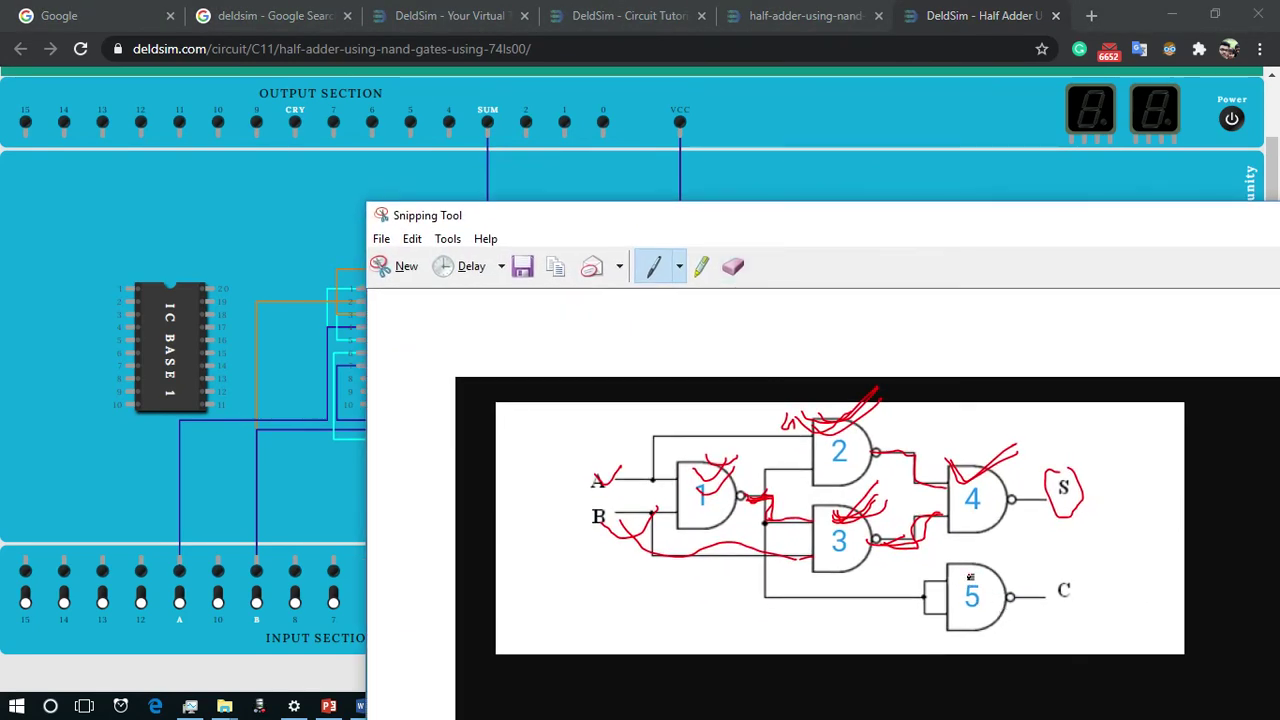
drag(974, 567, 1008, 541)
mouse_move(1026, 623)
mouse_down()
mouse_move(1095, 623)
mouse_move(1102, 600)
mouse_move(1044, 598)
mouse_move(1094, 597)
mouse_move(1100, 570)
mouse_move(1037, 575)
mouse_up()
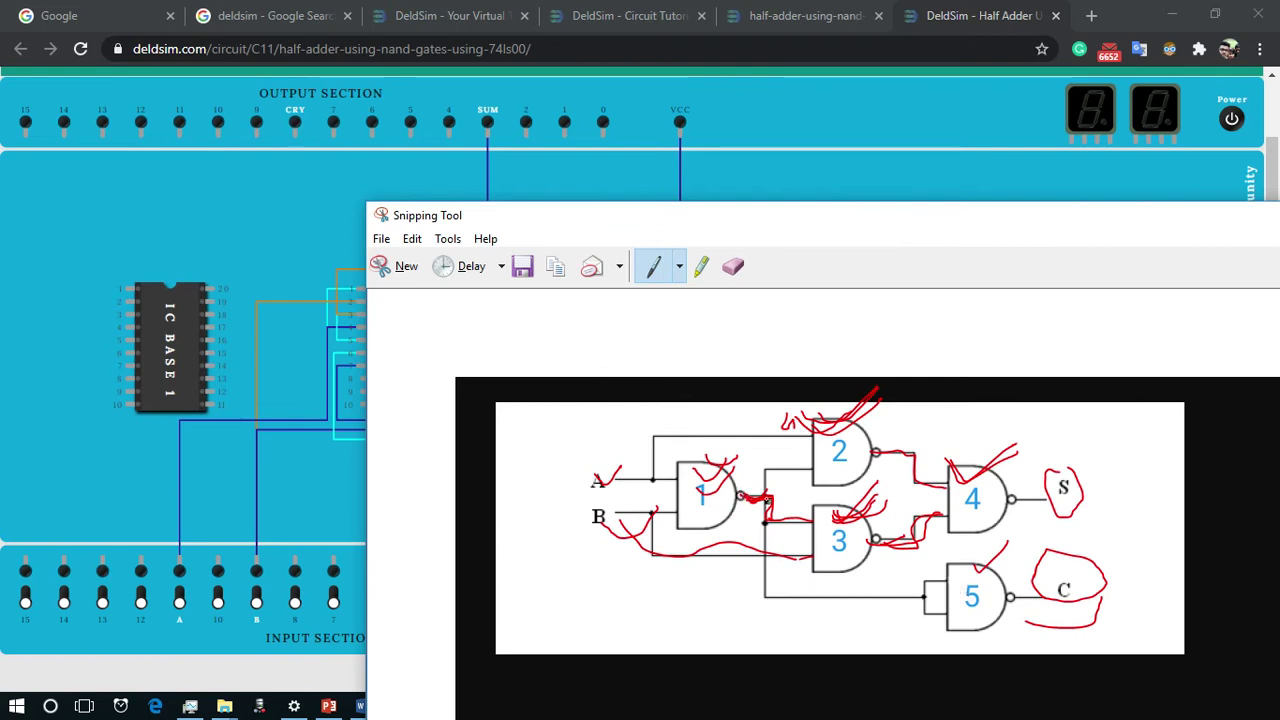
- Erase the traced pen lines between the gates on the snip and switch back to the pen
click(733, 266)
mouse_move(720, 540)
mouse_down()
mouse_move(1070, 580)
mouse_move(804, 453)
mouse_move(790, 418)
mouse_up()
click(654, 266)
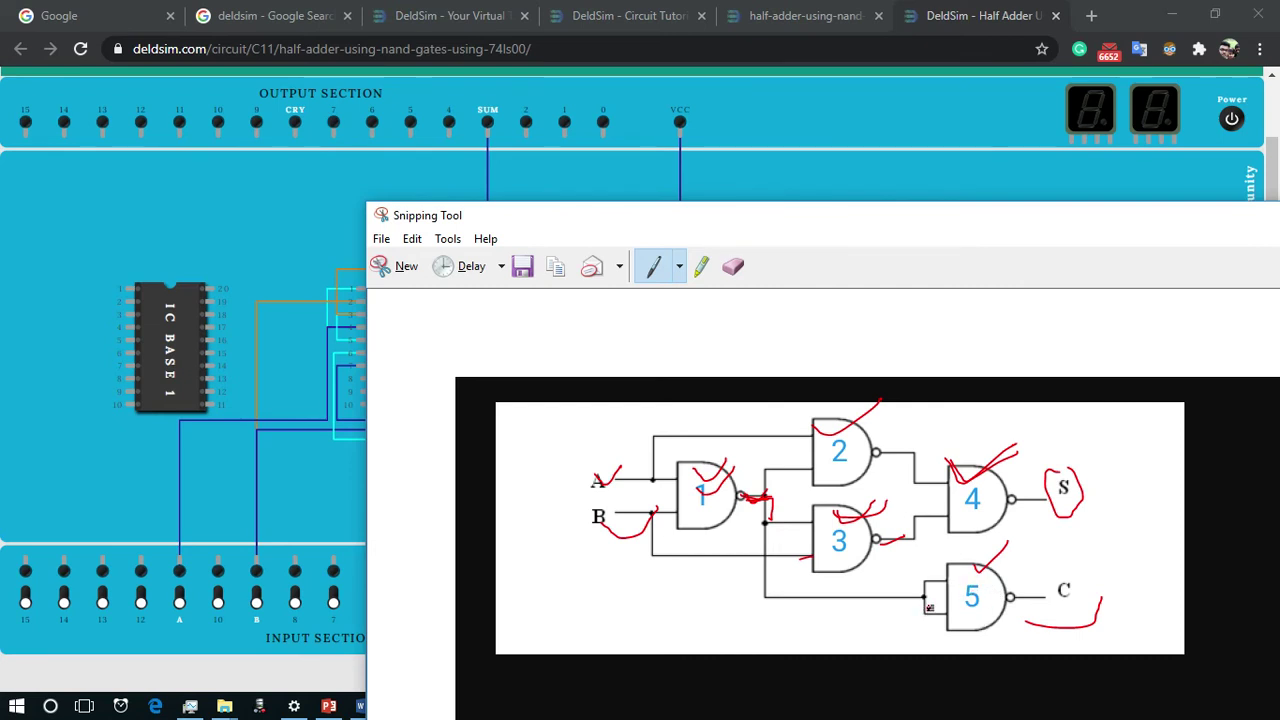
- Try to wire pin 3 of the first 74LS00 to pins 1 and 2 of the second 74LS00
click(1129, 24)
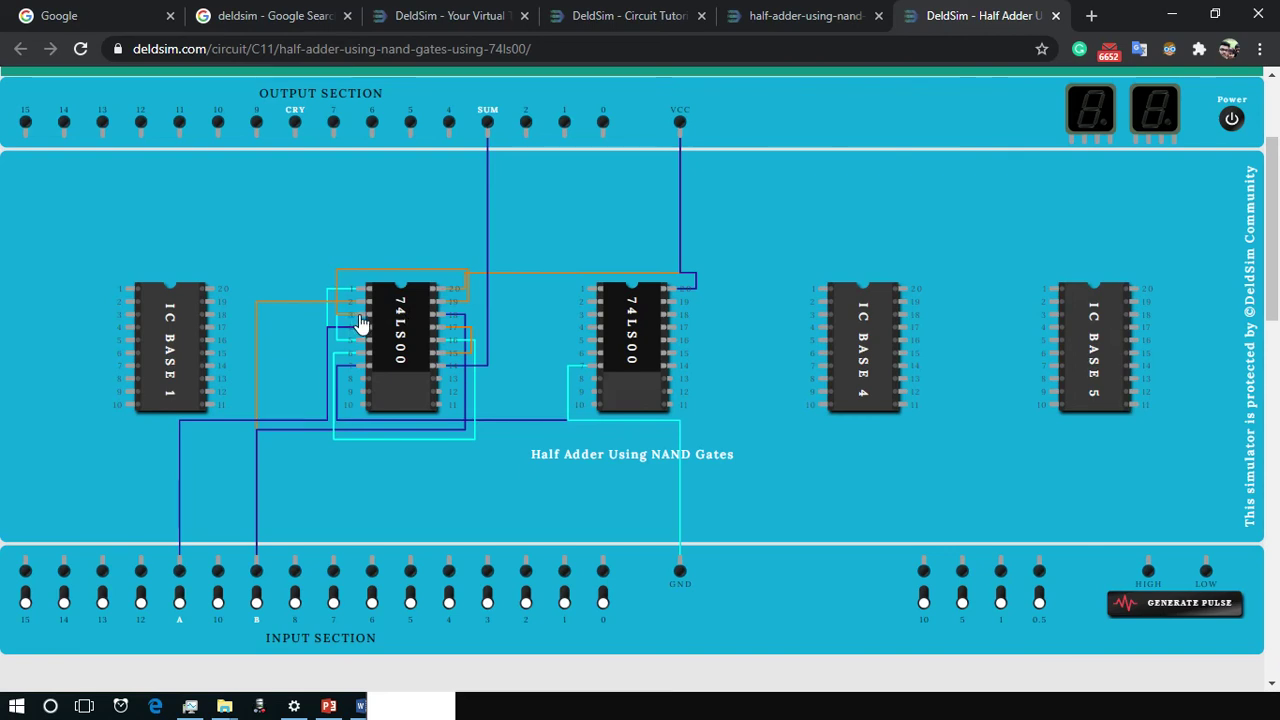
drag(356, 314, 592, 294)
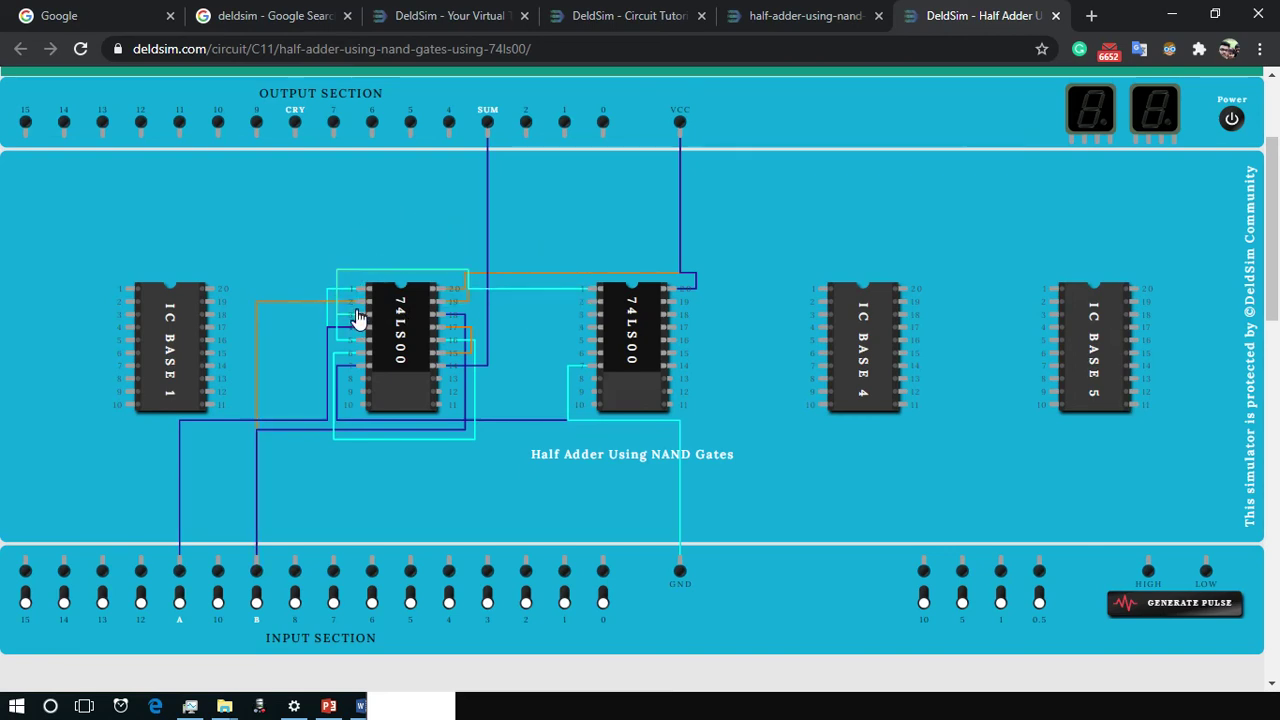
drag(359, 317, 592, 303)
drag(358, 301, 590, 306)
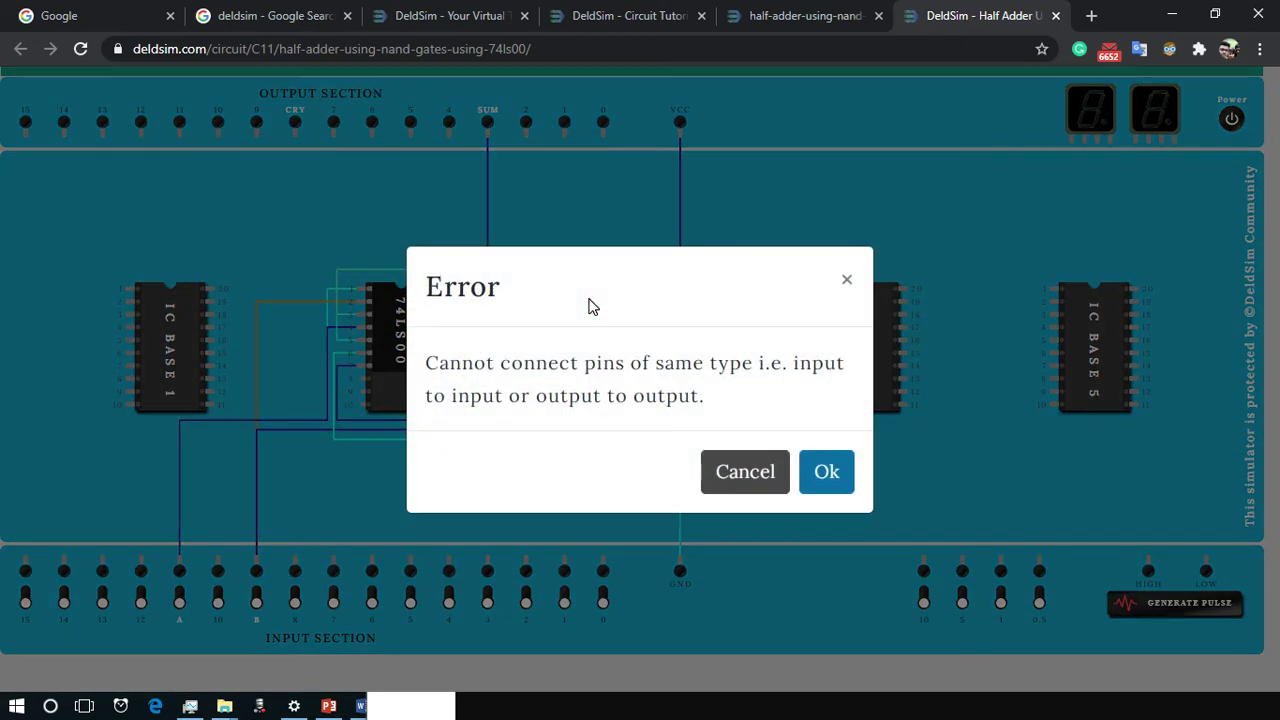
click(709, 471)
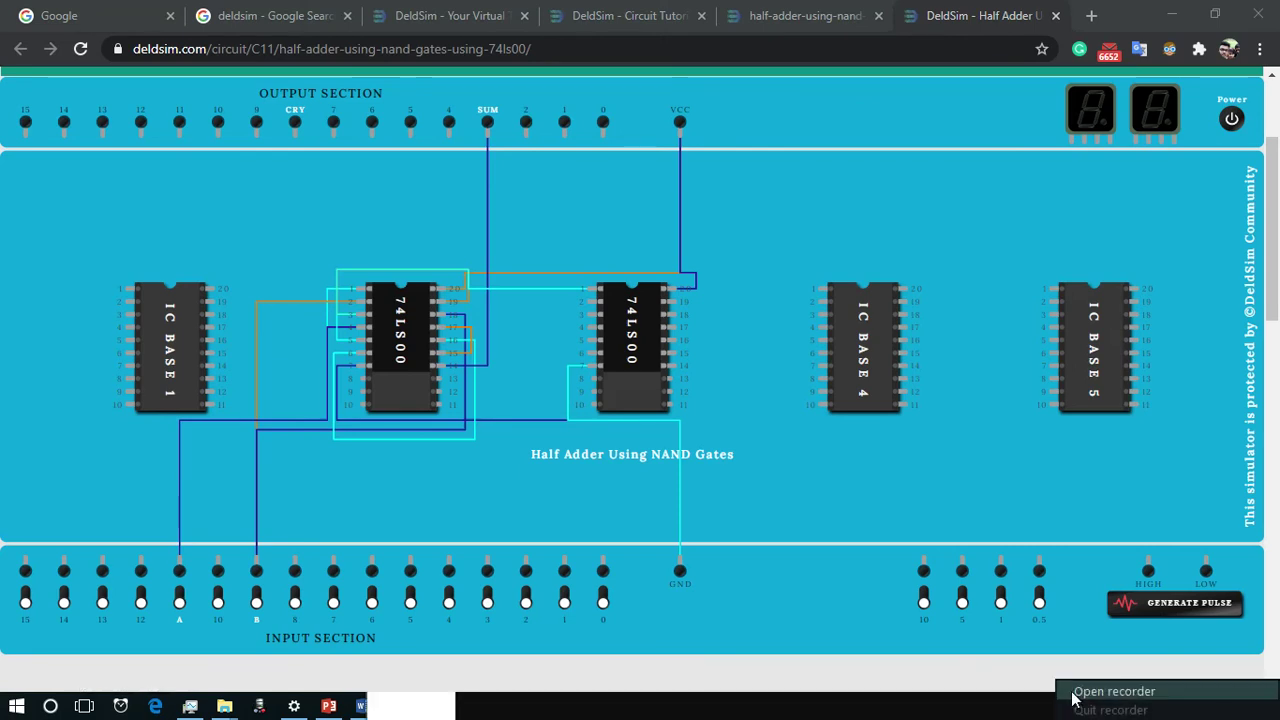
click(1066, 706)
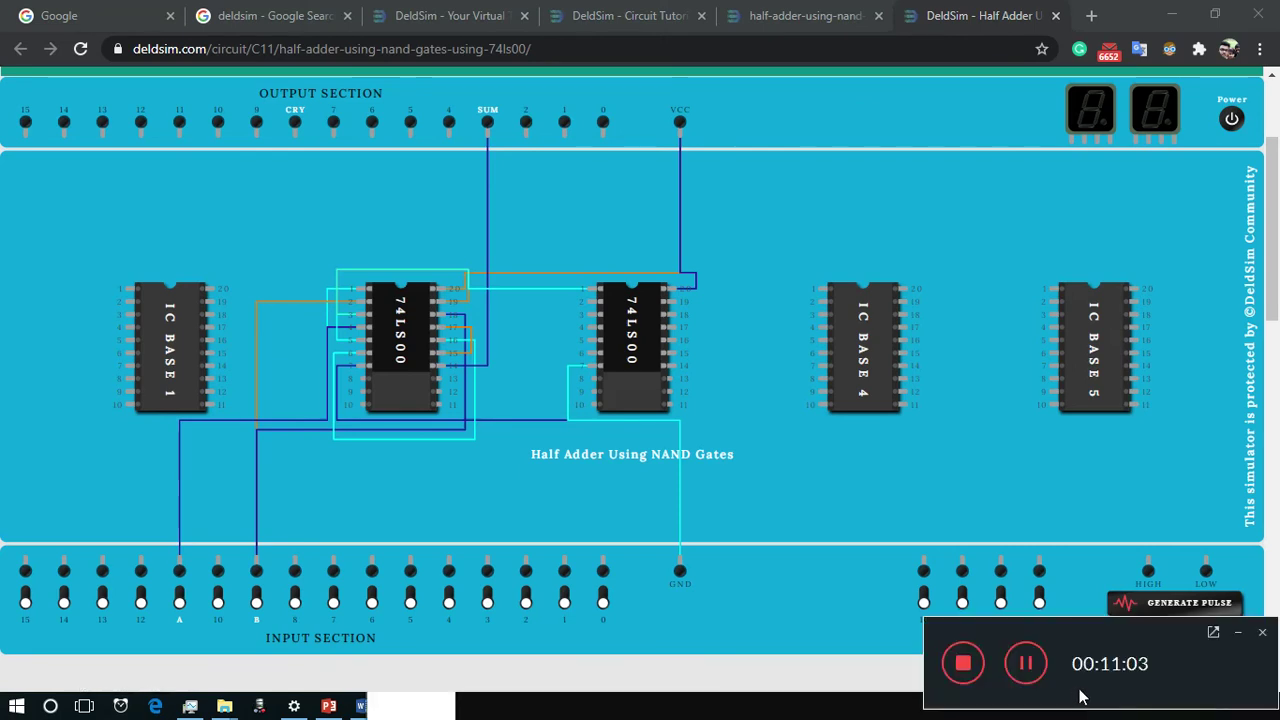
click(1037, 663)
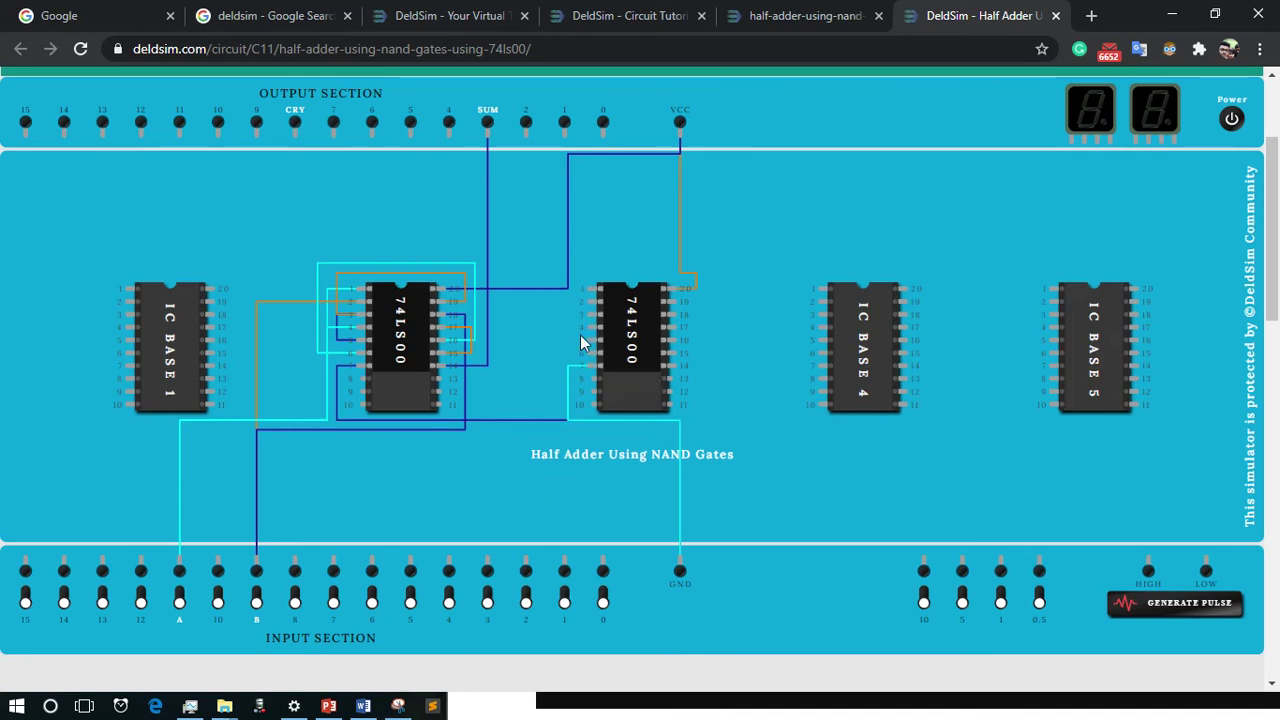
- Trace gate 1's output to gate 5 on the snip and wire pin 3 of the first 74LS00 to pins 4 and 5 of the second
click(398, 706)
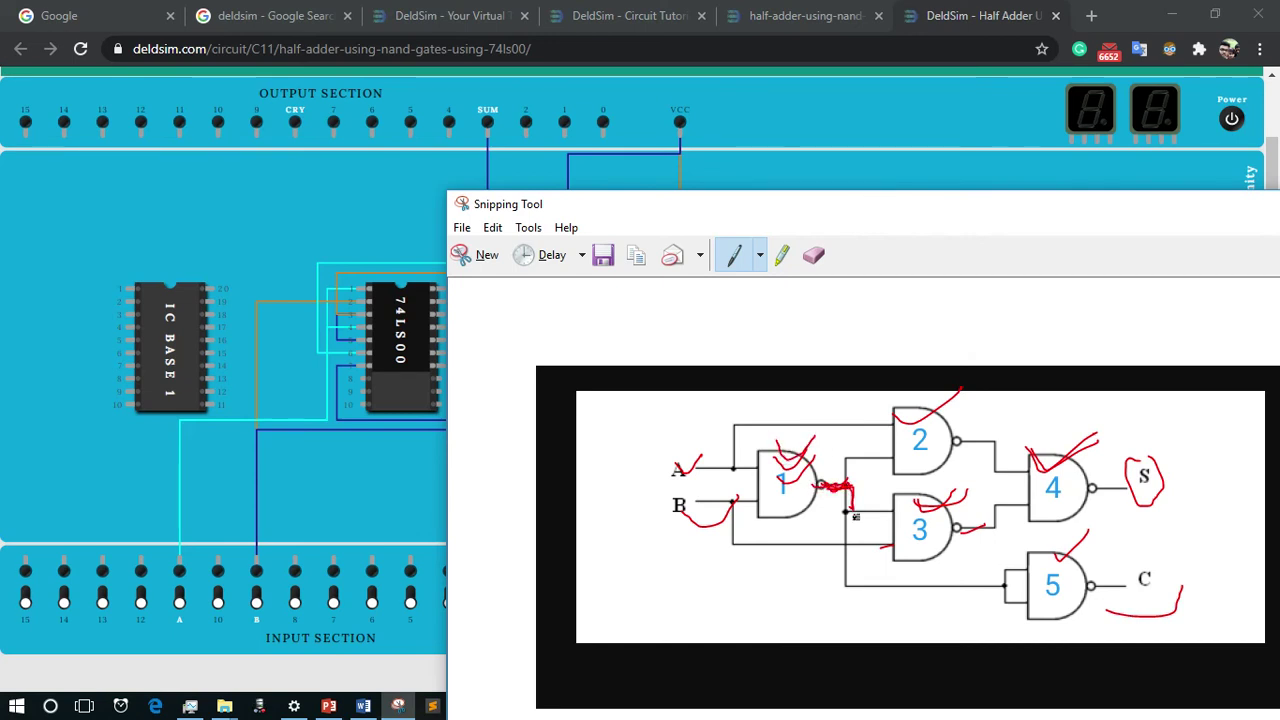
drag(848, 572, 1028, 574)
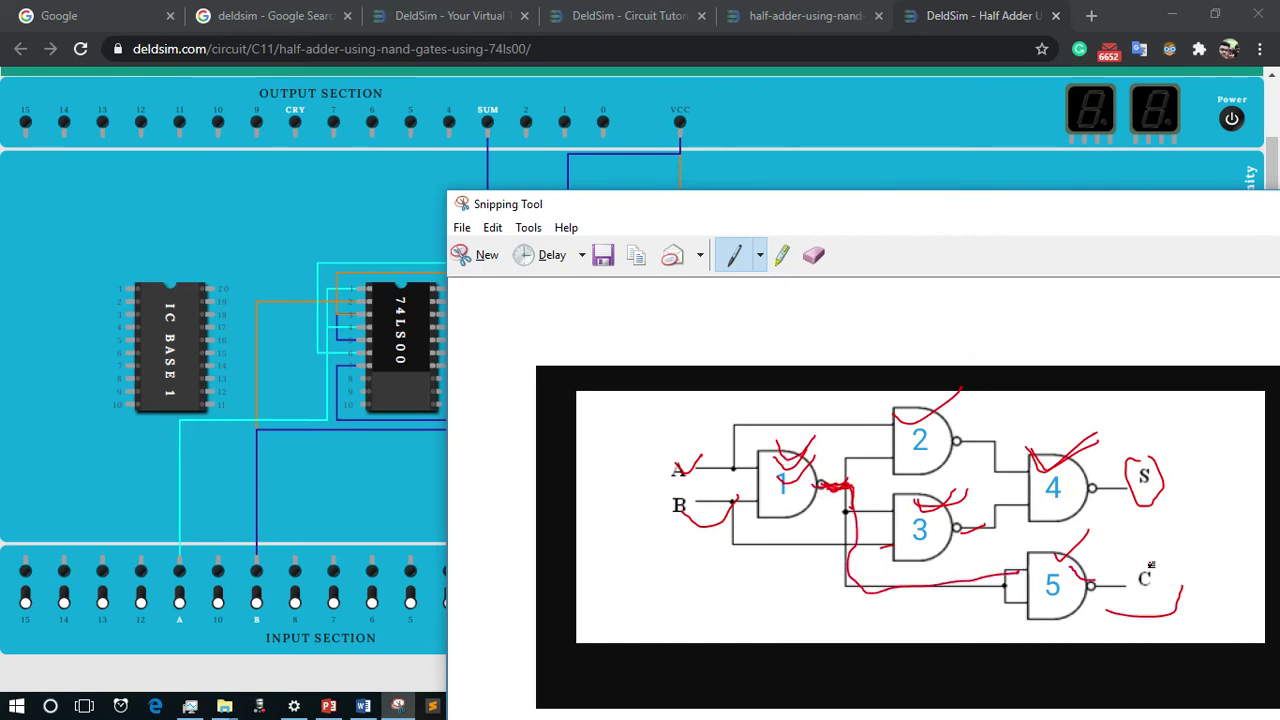
click(1066, 40)
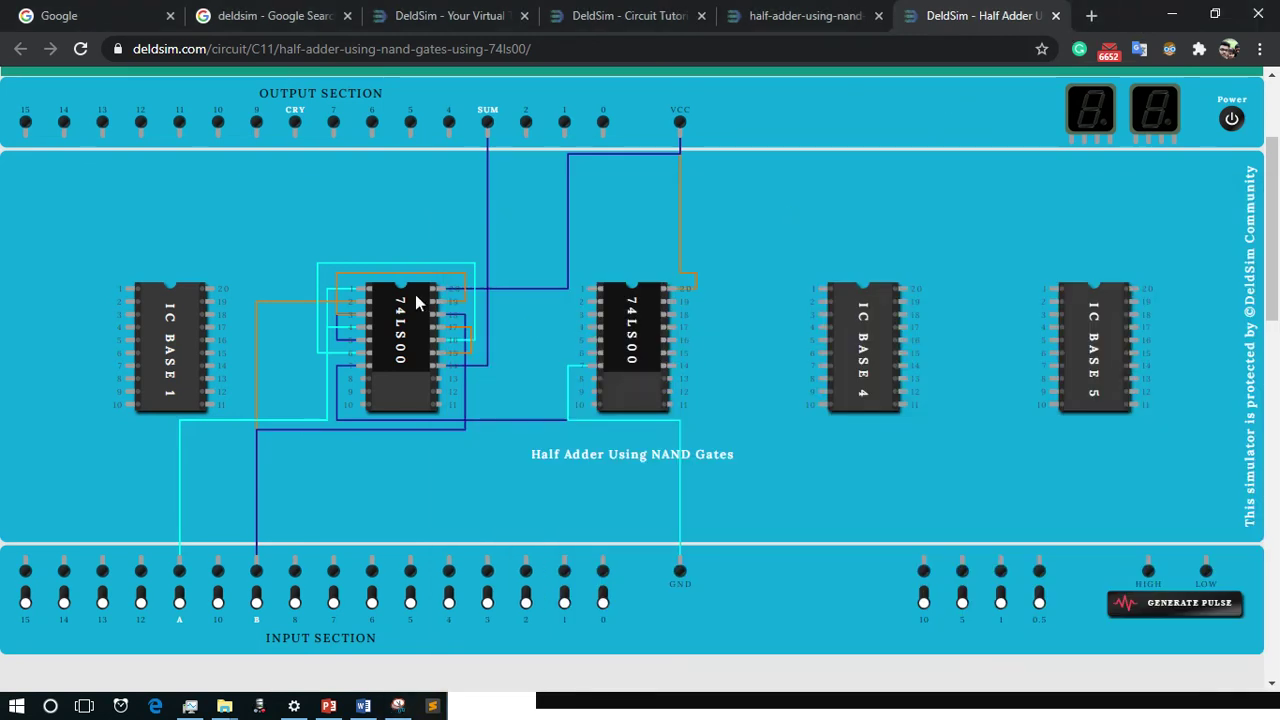
drag(455, 320, 587, 333)
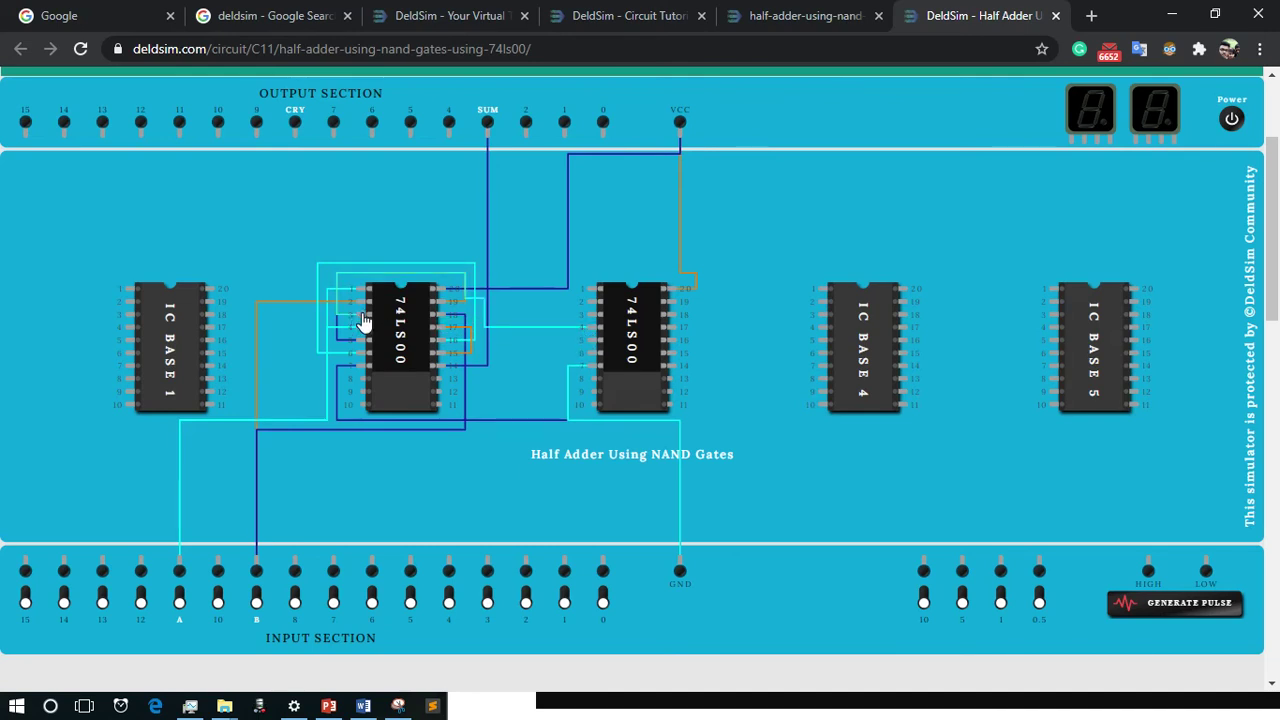
drag(527, 245, 591, 351)
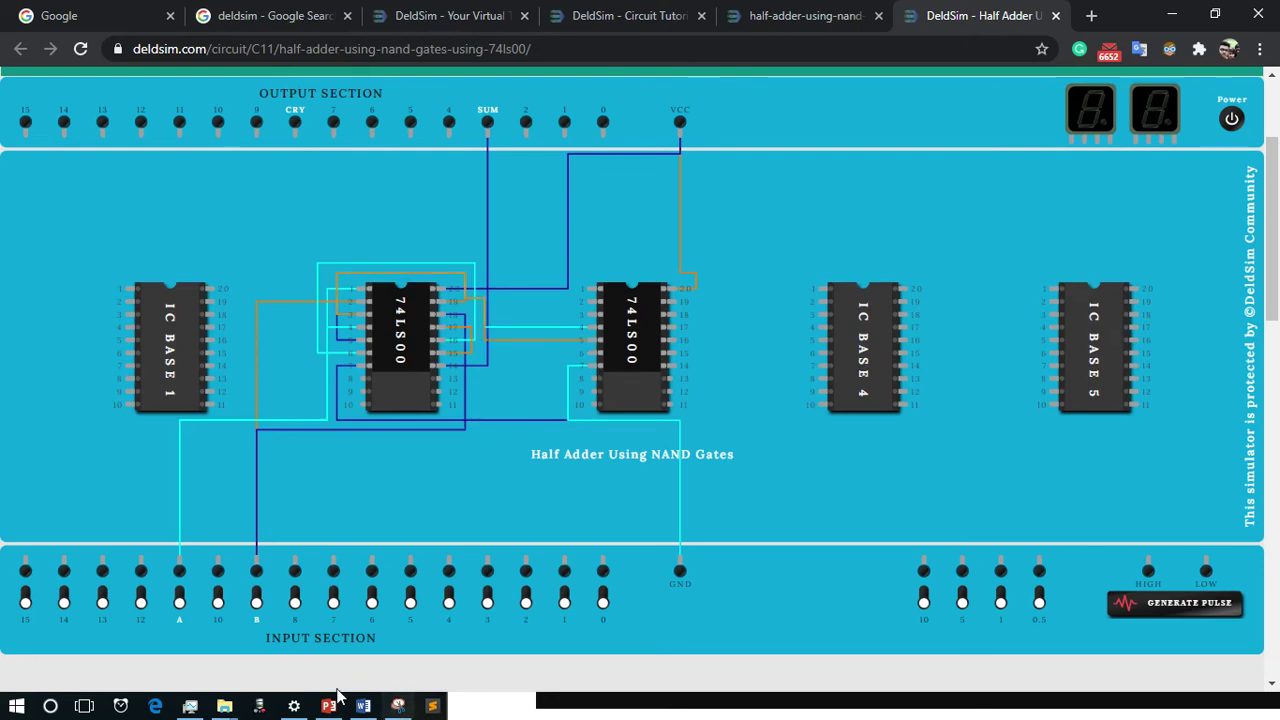
- Mark output C on the snip and wire pin 6 of the second 74LS00 to the CRY output
click(397, 707)
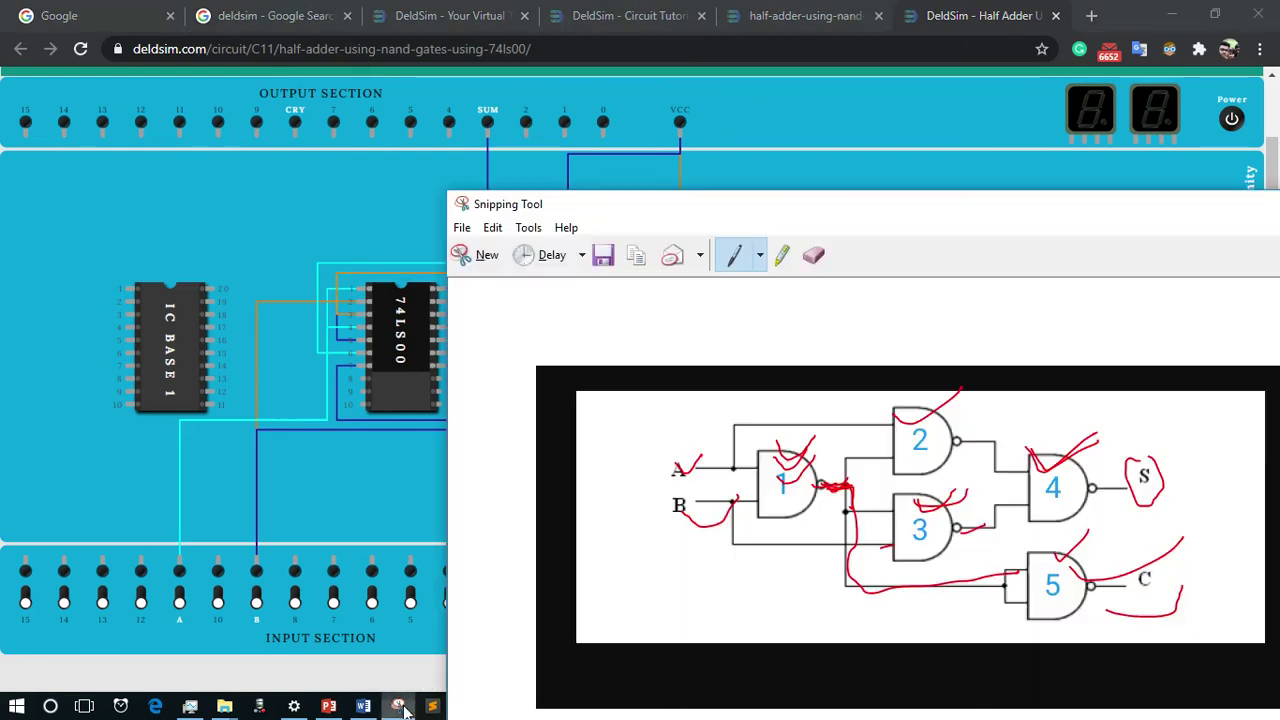
drag(1150, 576, 1207, 516)
click(1120, 24)
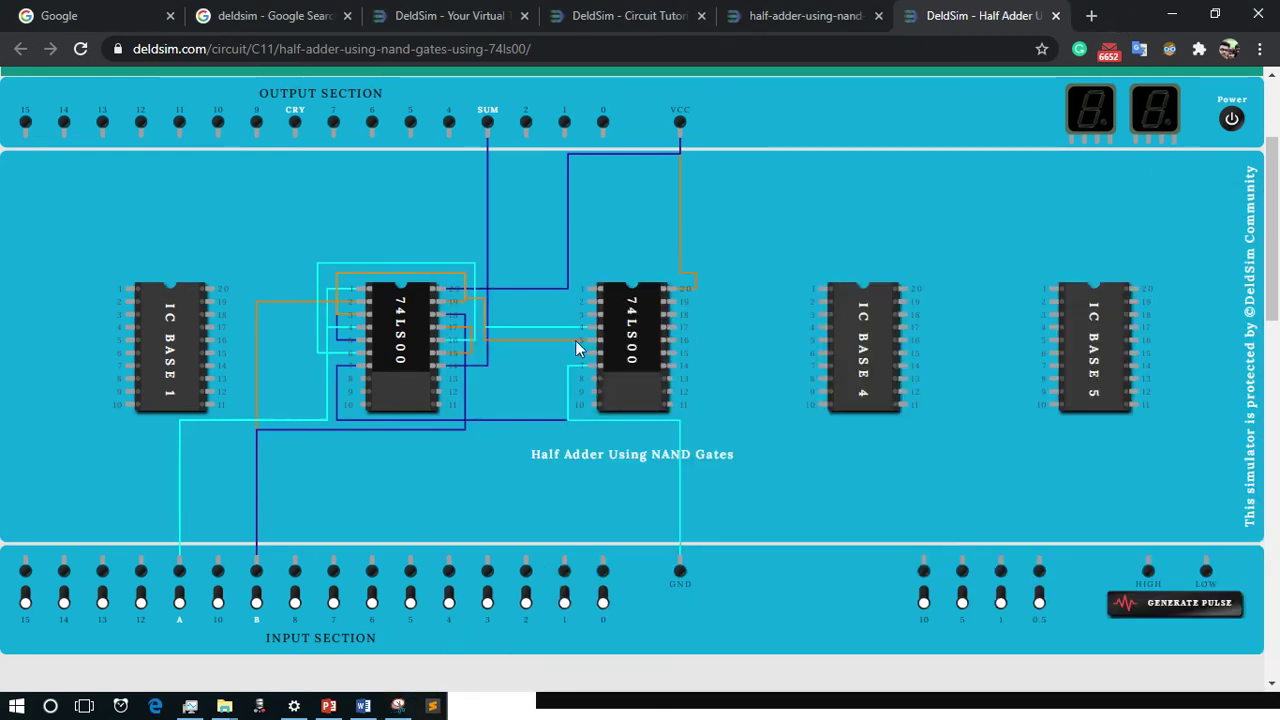
drag(590, 354, 295, 123)
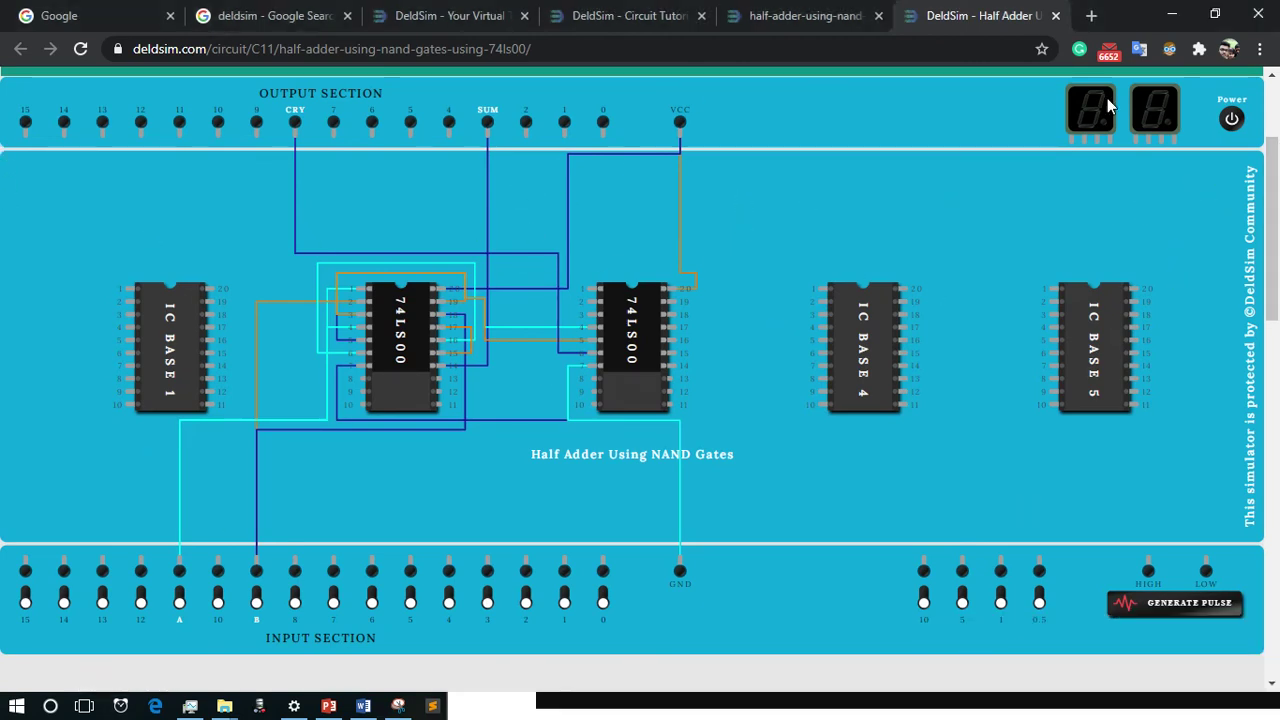
- Power on the trainer kit and test the half adder with only input A high, followed by only input B high
click(1233, 121)
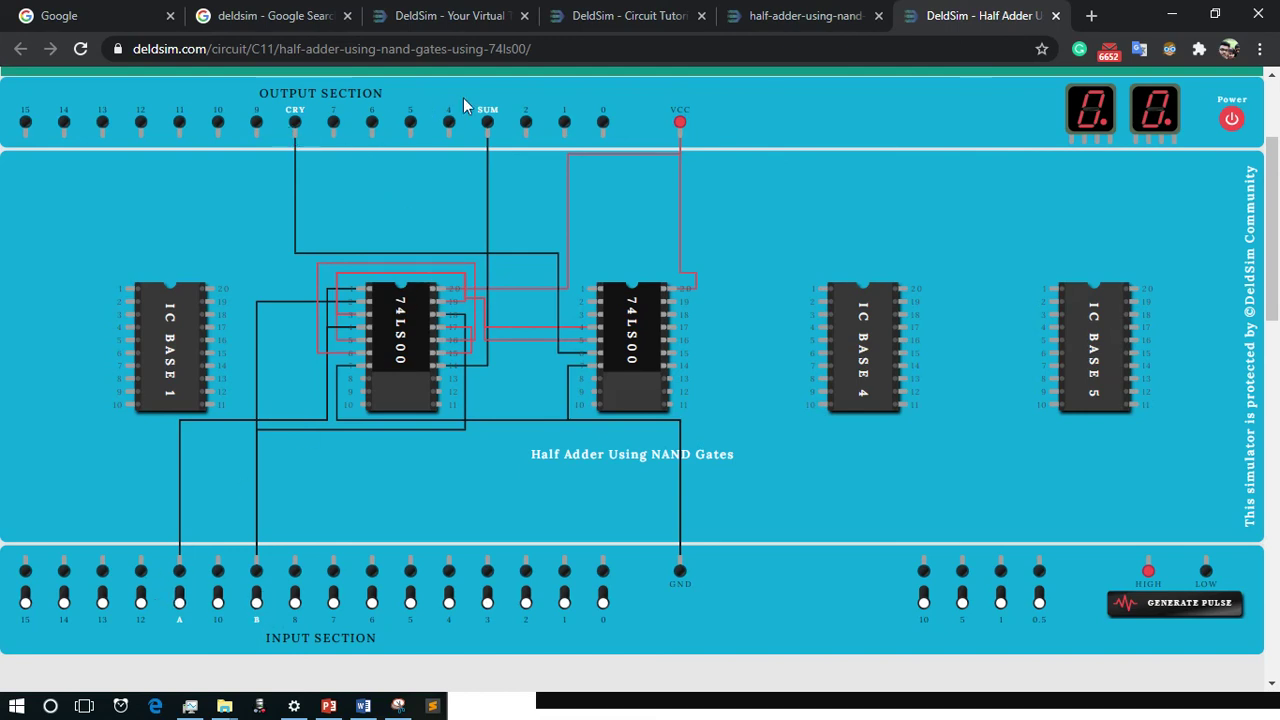
click(180, 602)
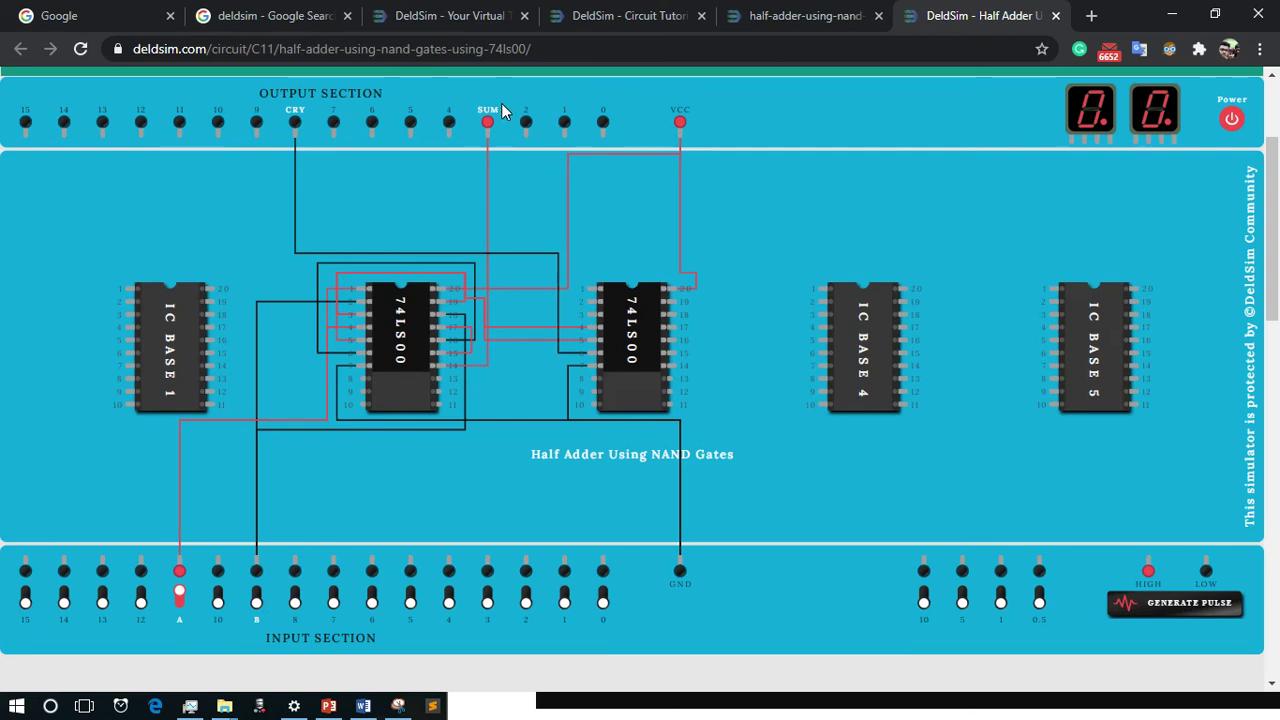
click(180, 598)
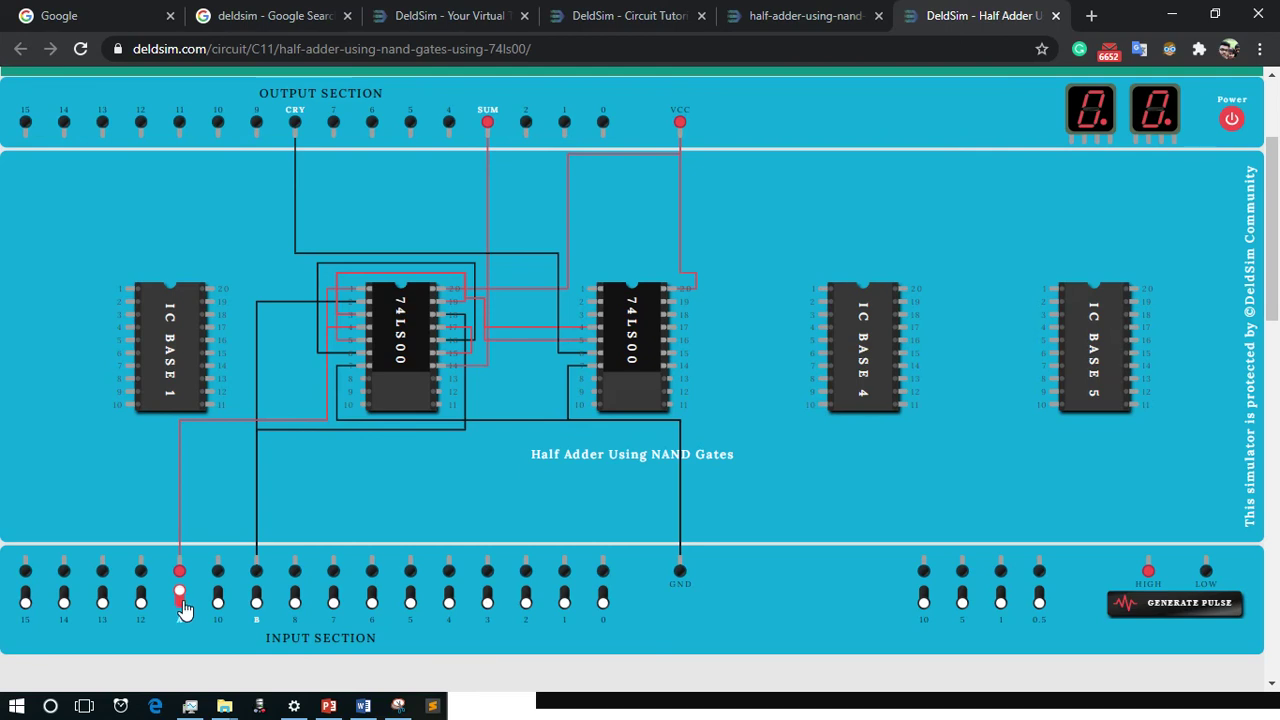
click(257, 598)
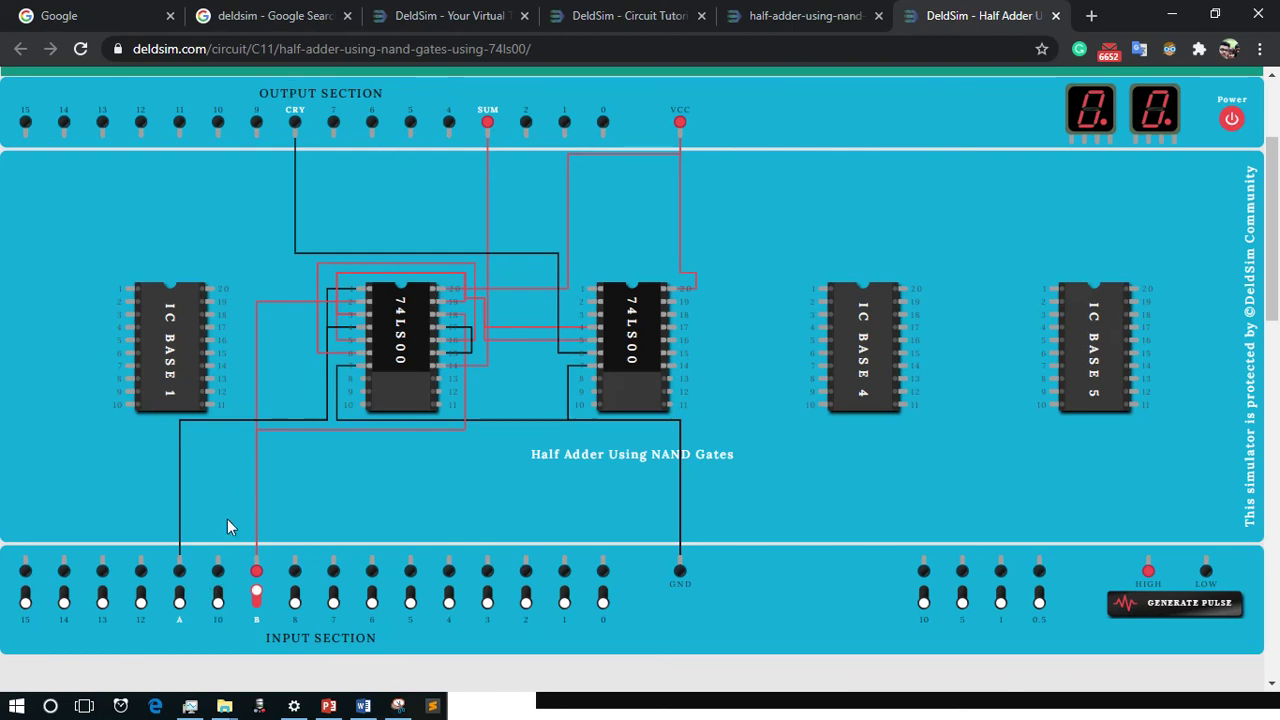
- Test the half adder with both inputs A and B high by switching input A on
click(179, 598)
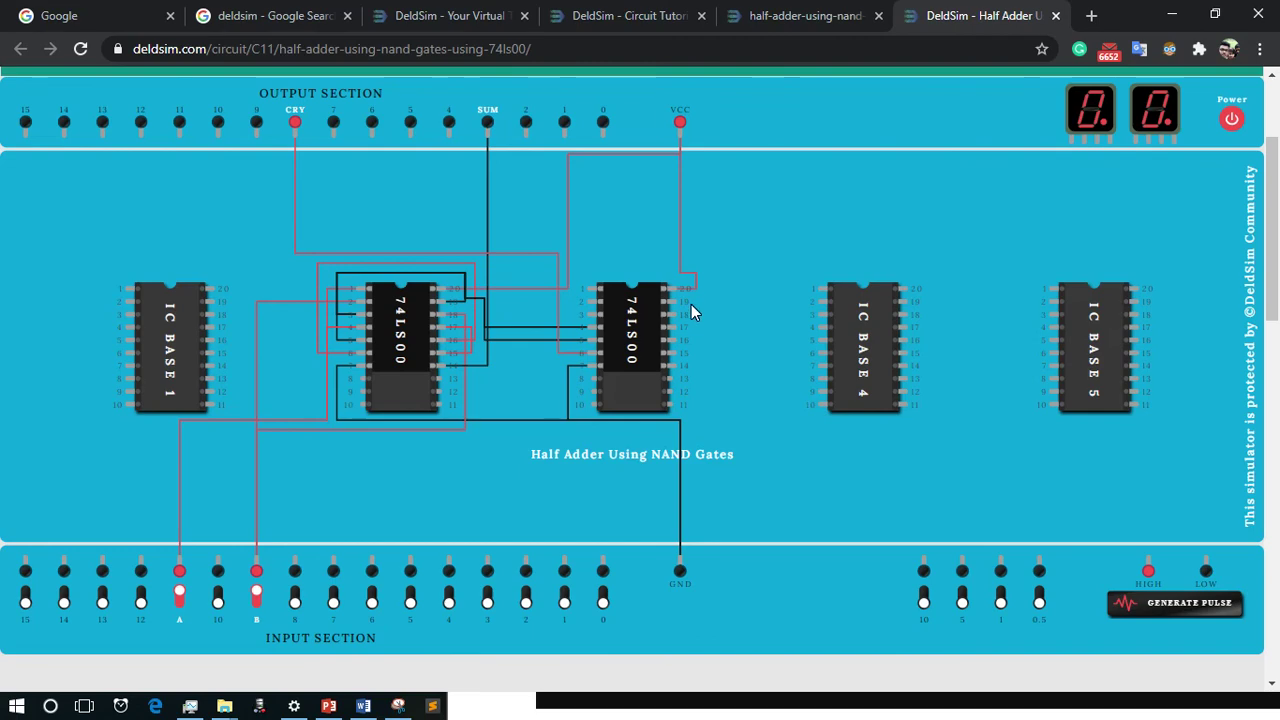
scroll(1114, 228, up, 3)
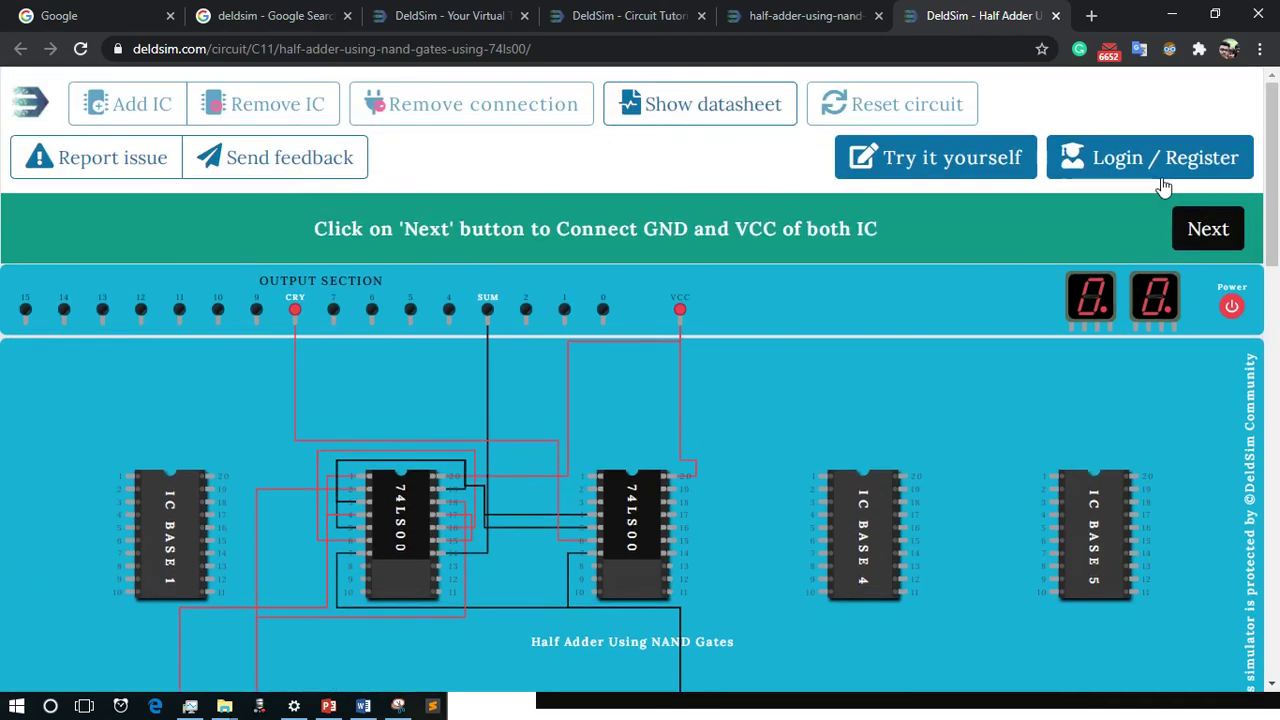
scroll(771, 303, down, 1)
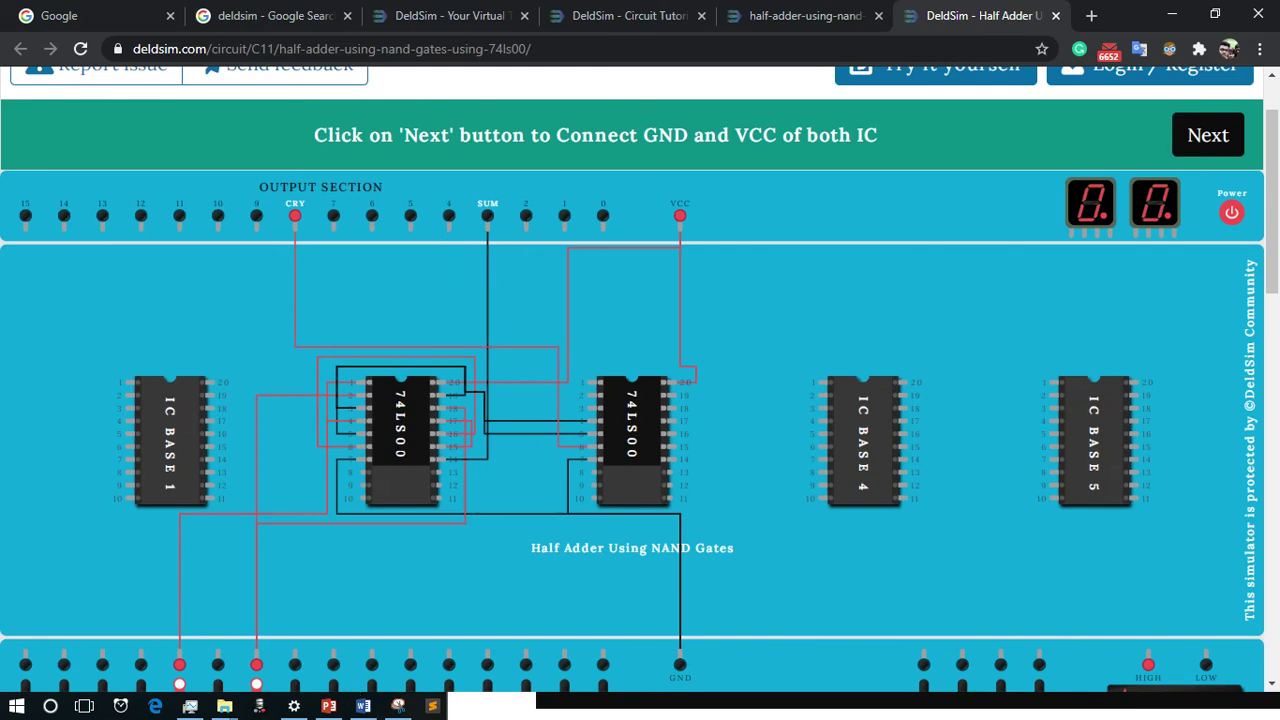
- Switch to Snipping Tool and capture a new snip of the wired circuit showing both 74LS00 ICs
click(397, 710)
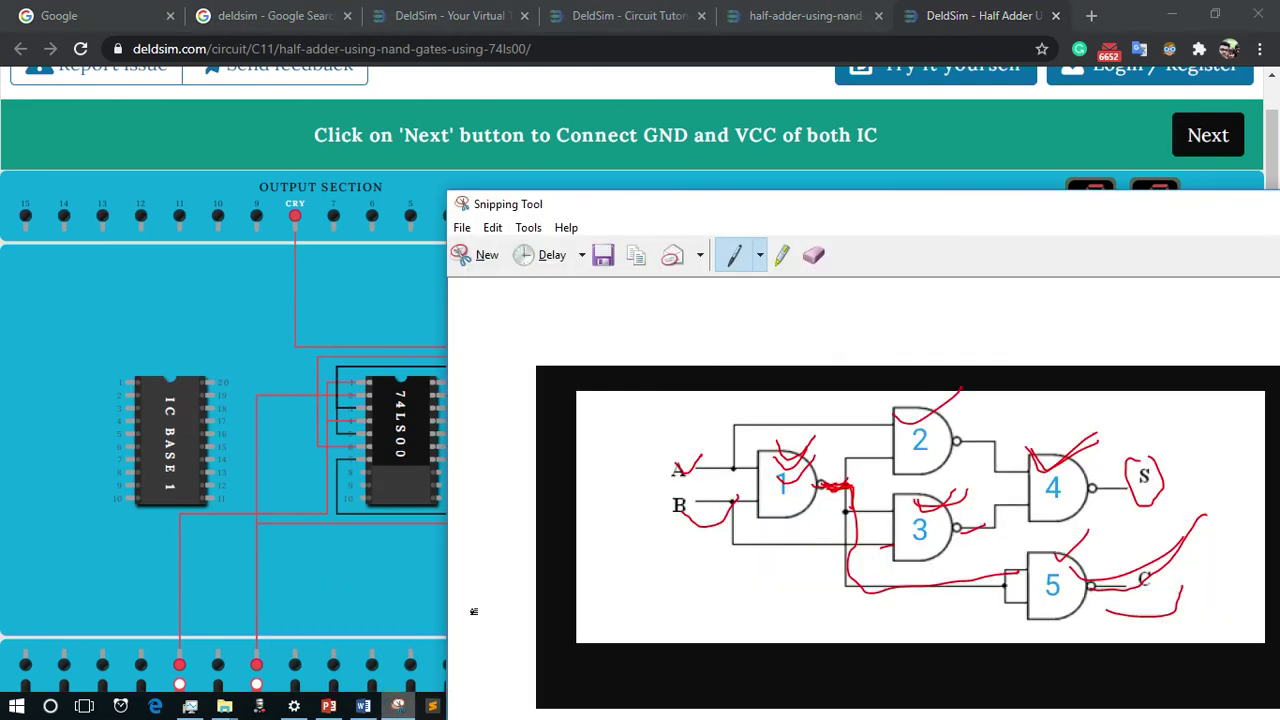
click(482, 268)
drag(254, 286, 851, 597)
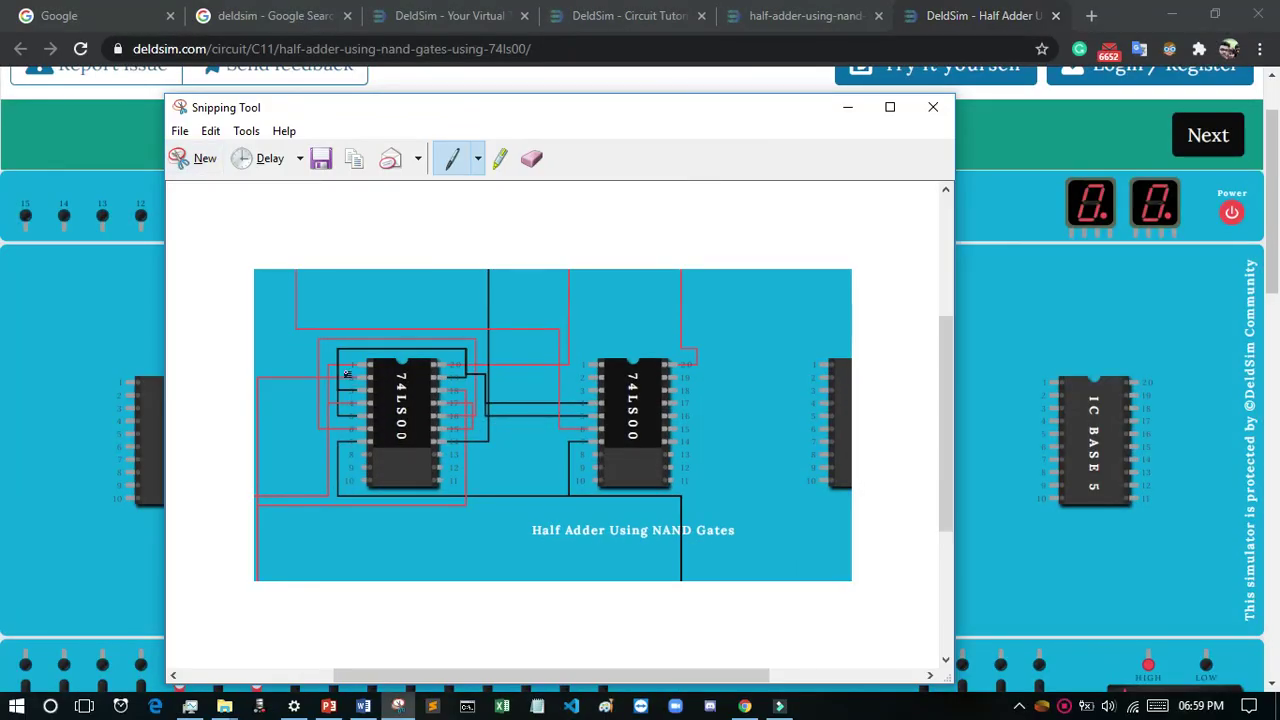
click(478, 160)
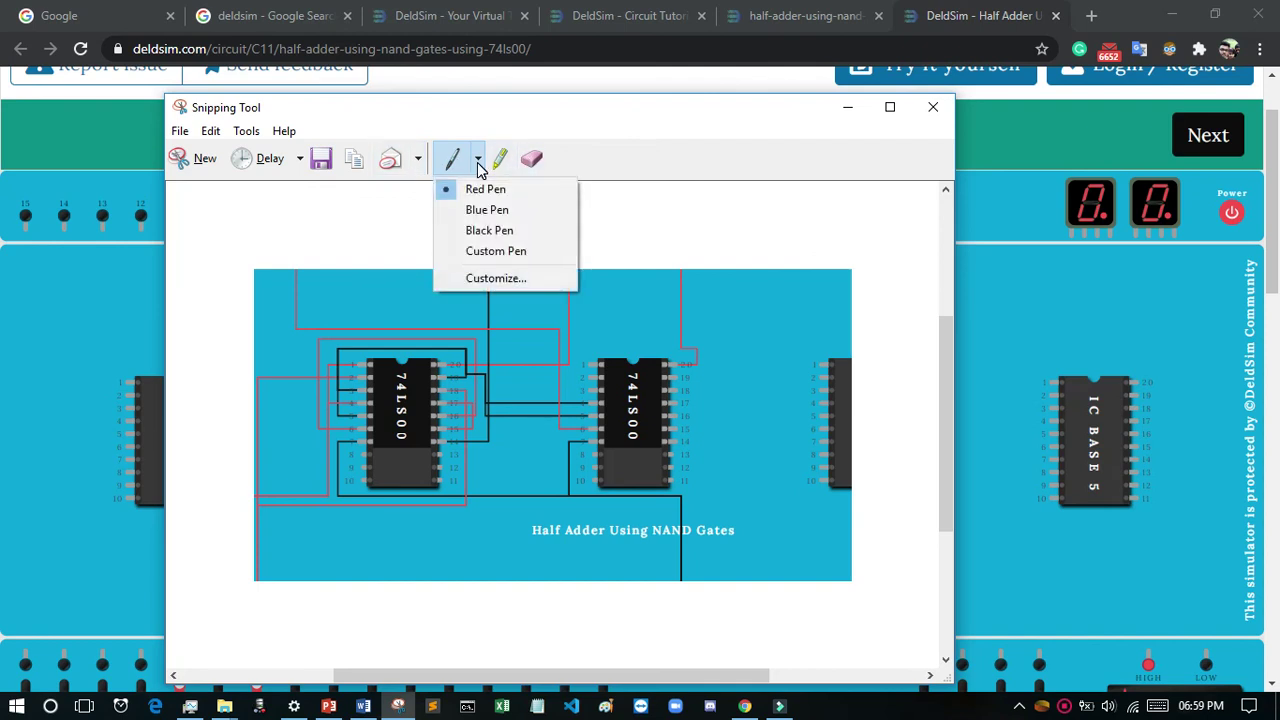
click(476, 209)
click(478, 173)
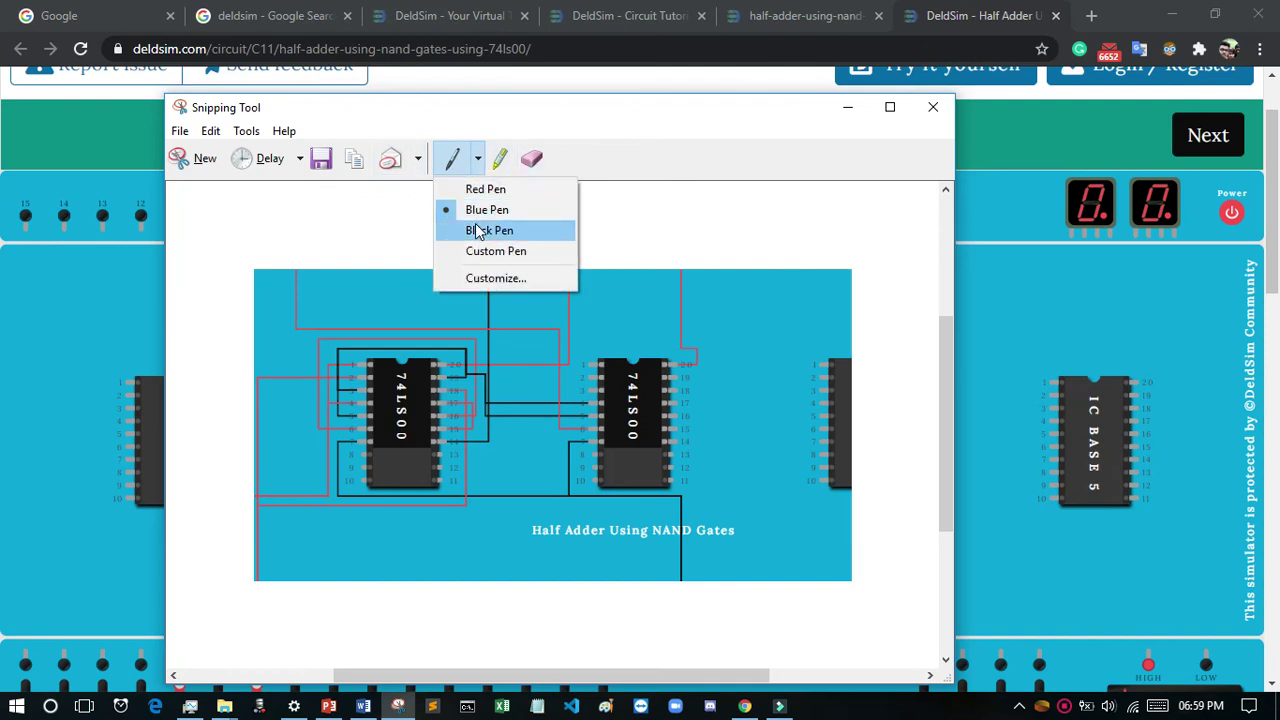
click(478, 230)
mouse_move(356, 364)
mouse_down()
mouse_move(338, 378)
mouse_move(362, 395)
mouse_up()
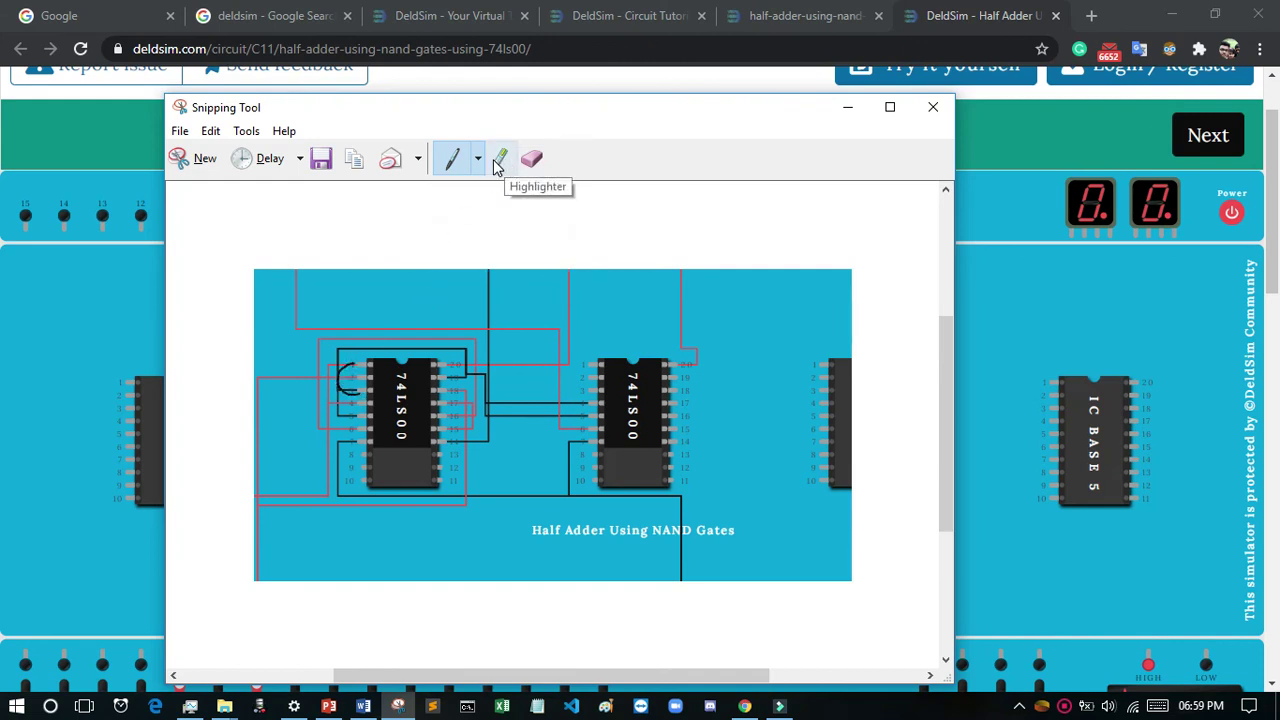
click(532, 158)
click(356, 364)
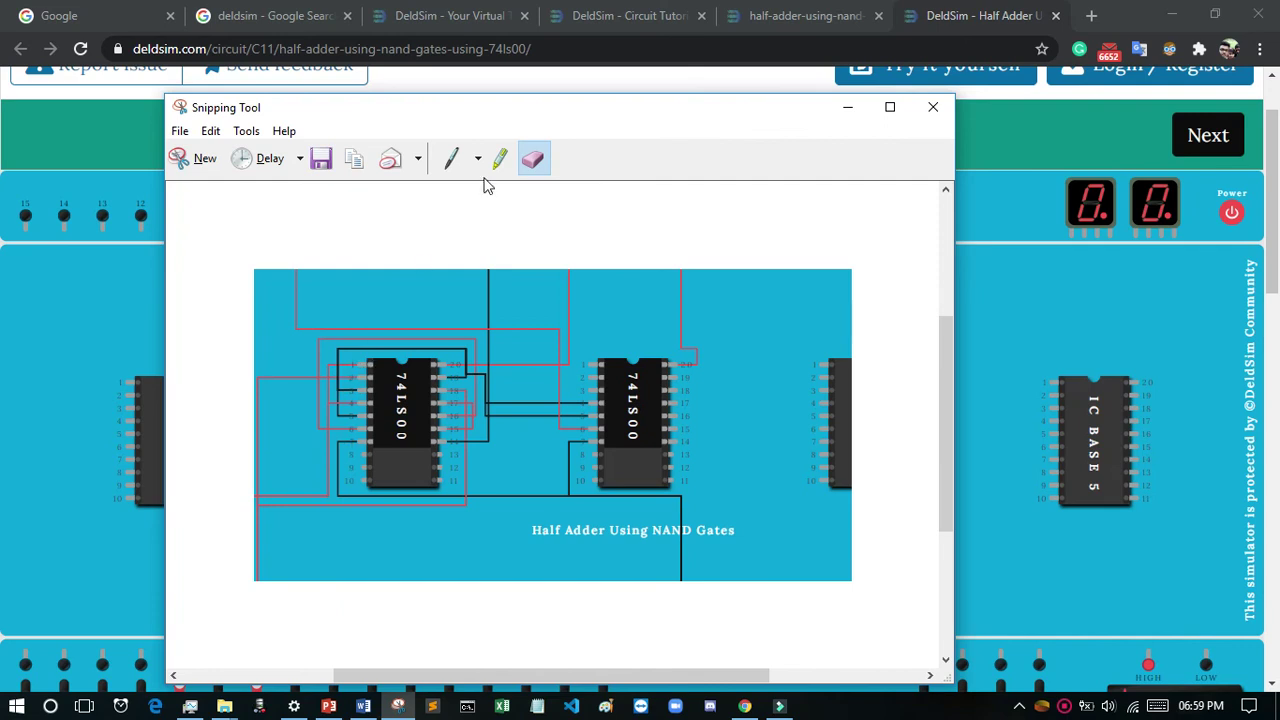
- Outline and number the NAND gates used on both 74LS00 ICs in the snip with the red pen
click(451, 162)
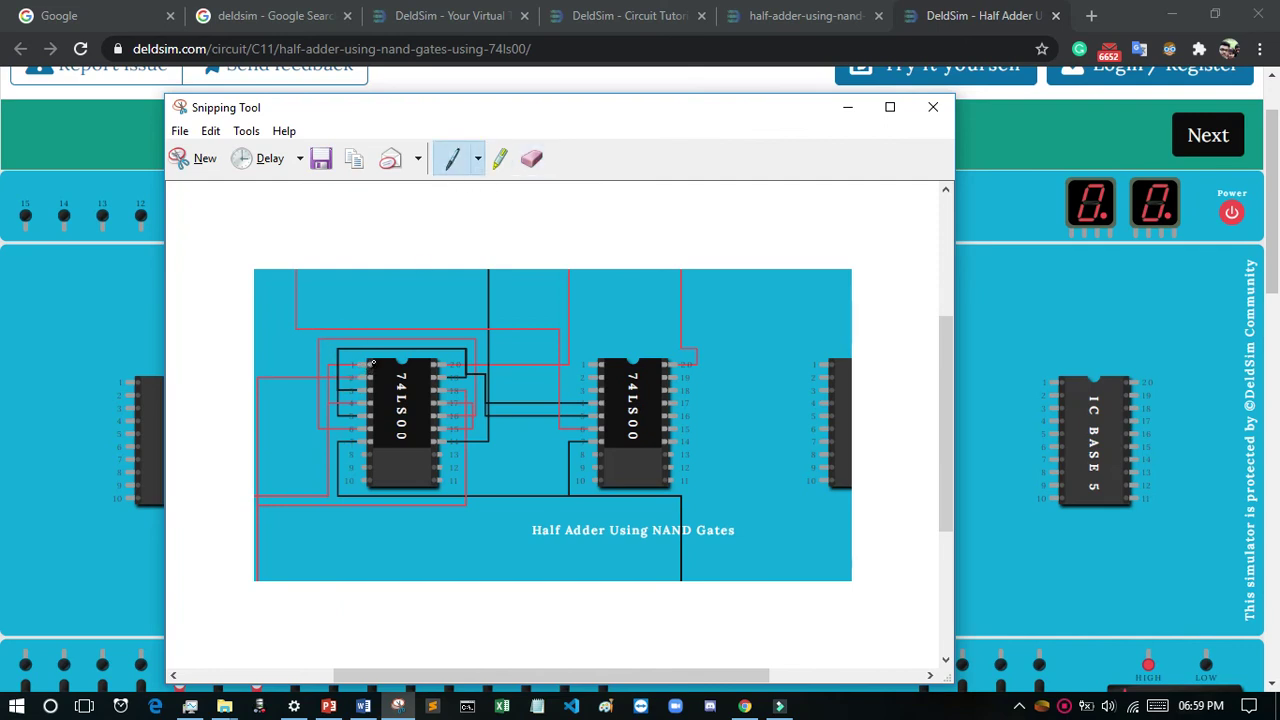
click(478, 158)
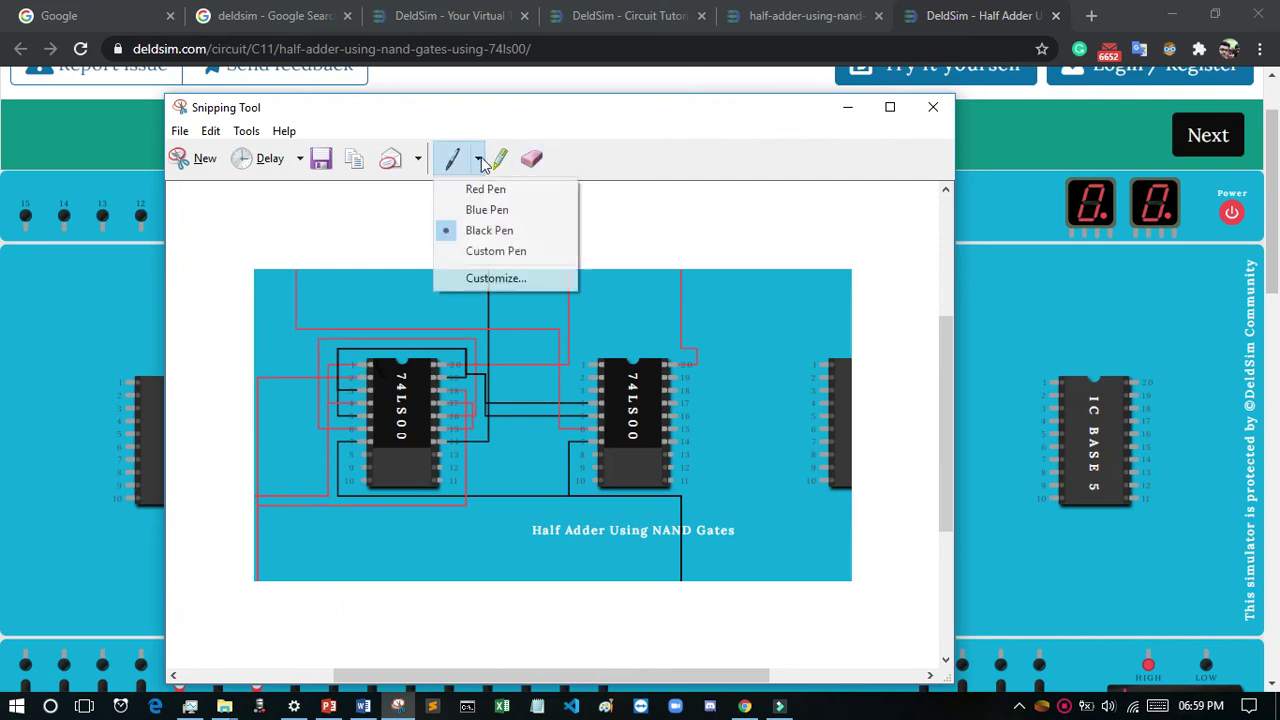
click(485, 190)
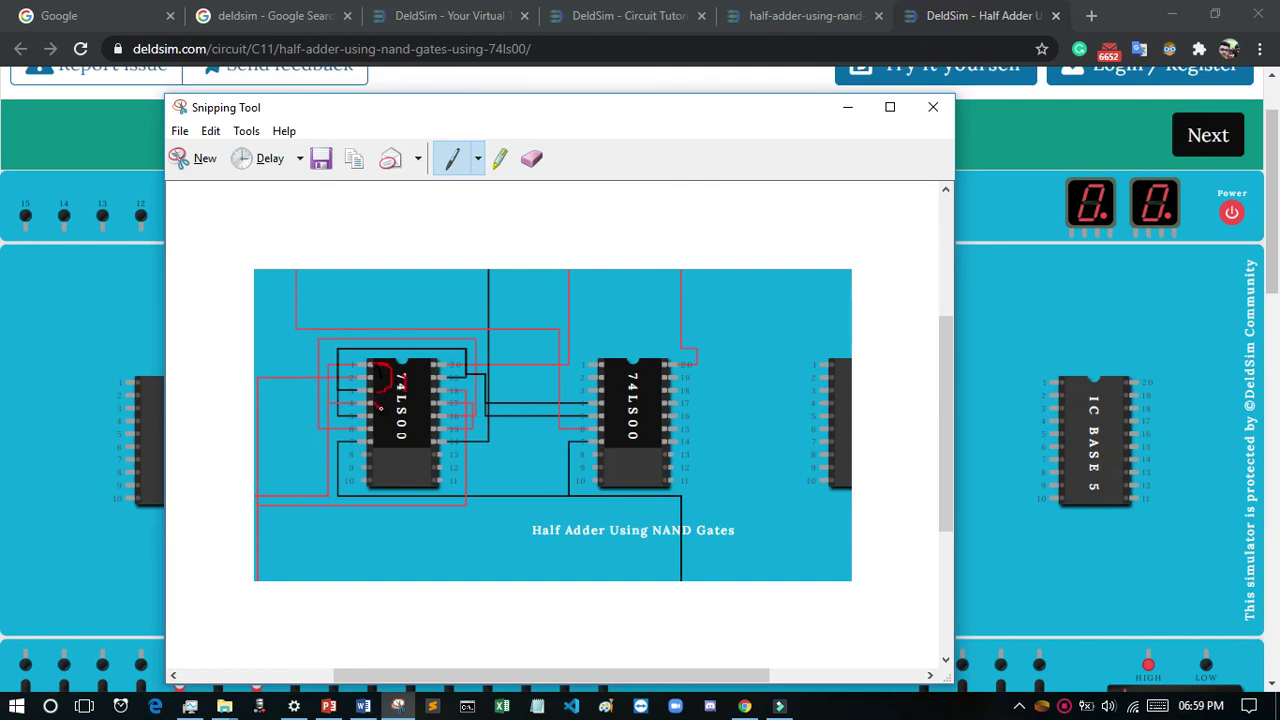
mouse_move(391, 412)
mouse_down()
mouse_move(388, 430)
mouse_move(427, 437)
mouse_up()
mouse_move(425, 380)
mouse_down()
mouse_move(434, 418)
mouse_move(423, 425)
mouse_up()
drag(432, 462, 433, 487)
mouse_move(617, 453)
mouse_down()
mouse_move(618, 478)
mouse_move(634, 472)
mouse_move(628, 462)
mouse_up()
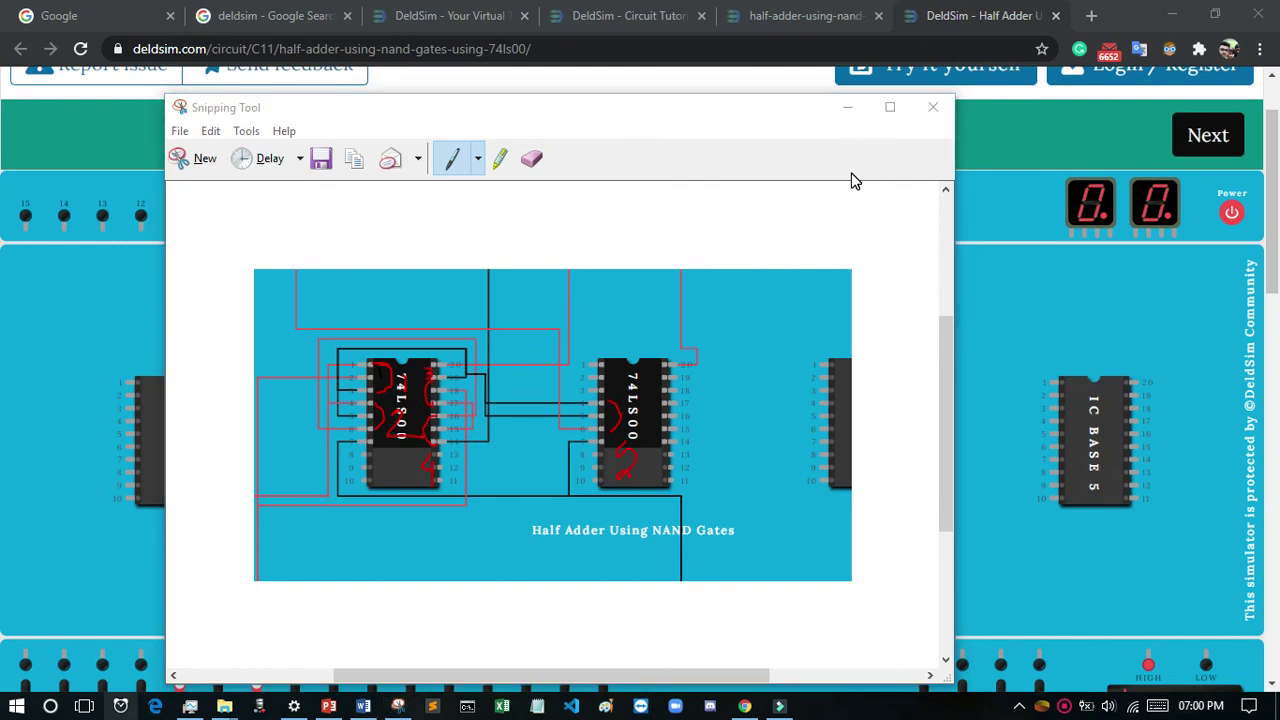
right_click(1064, 706)
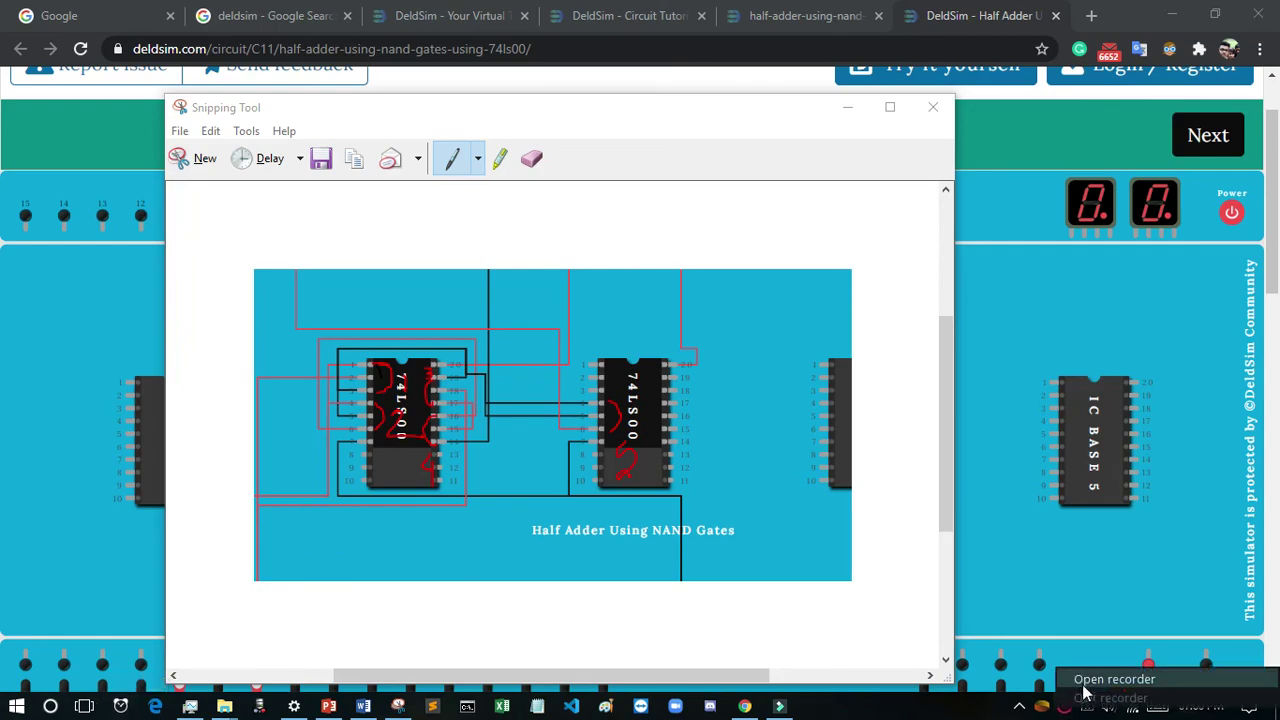